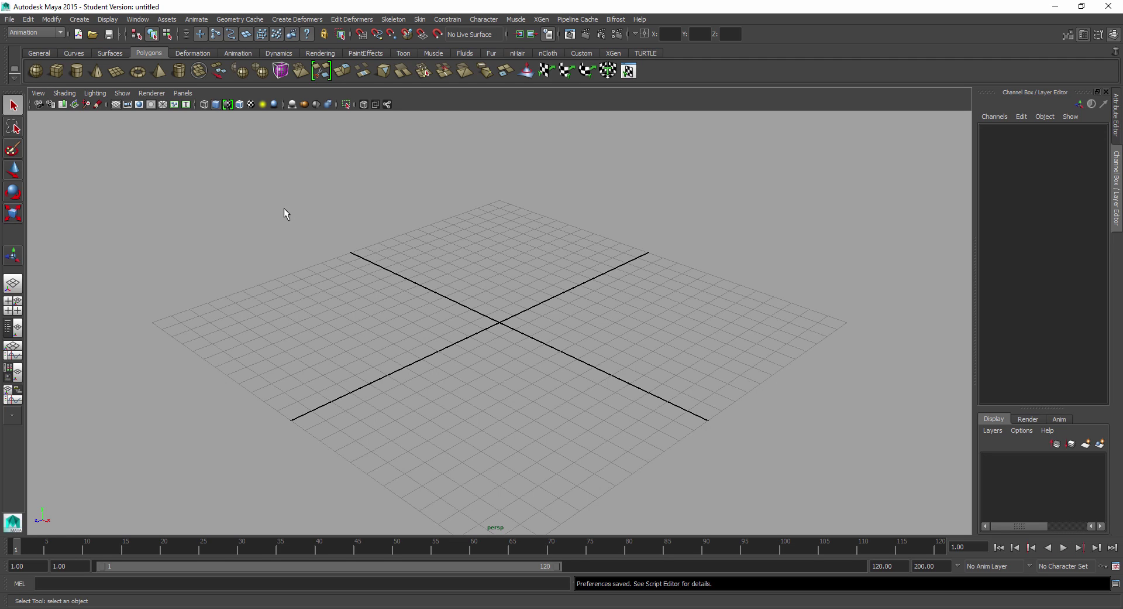
Create a polygon cylinder, pCylinder1, at the origin and frame it in the view
{"action": "left_click", "coordinate": [76, 70]}
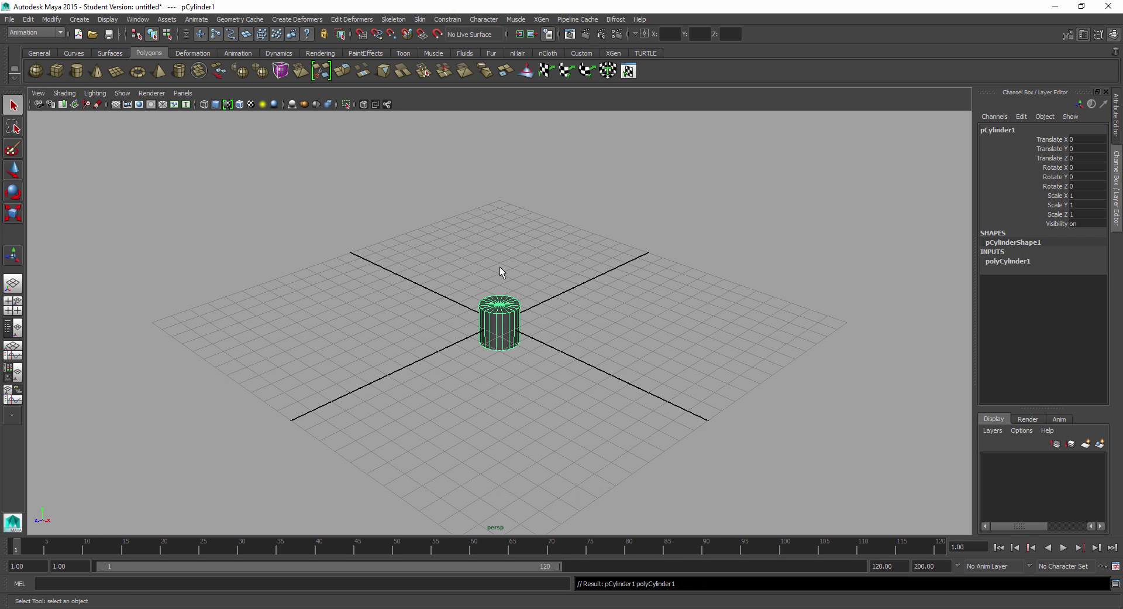
{"action": "key", "text": "f"}
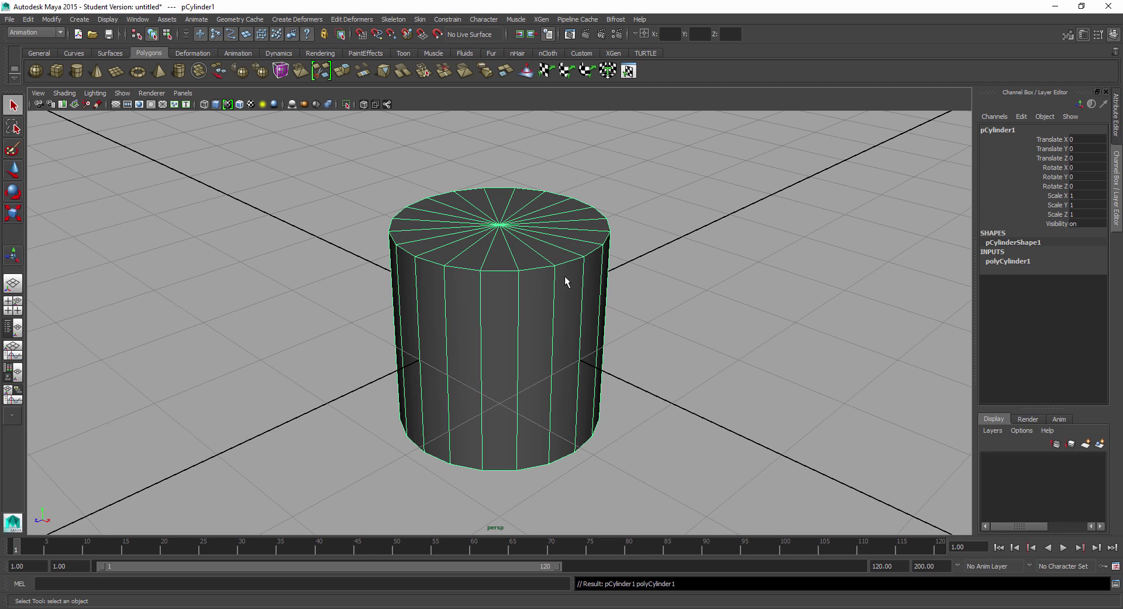
In polyCylinder1's inputs, set Height to 4 and Subdivisions Height to 60
{"action": "left_click", "coordinate": [1021, 264]}
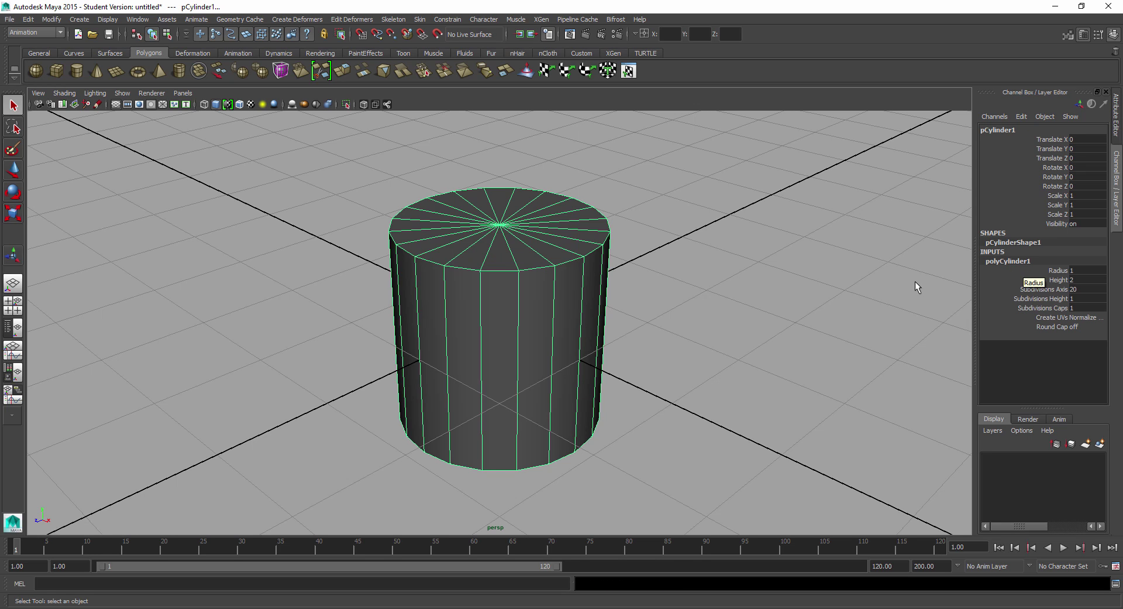
{"action": "scroll", "coordinate": [916, 284], "scroll_direction": "down", "scroll_amount": 5}
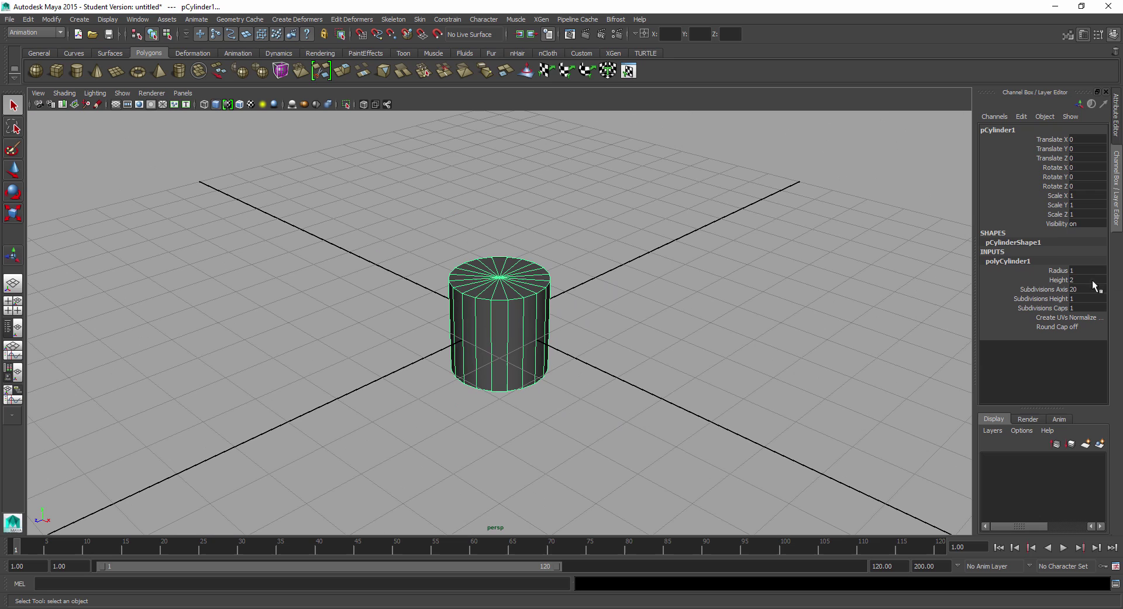
{"action": "type", "text": "8"}
{"action": "key", "text": "Return"}
{"action": "left_click", "coordinate": [1090, 281]}
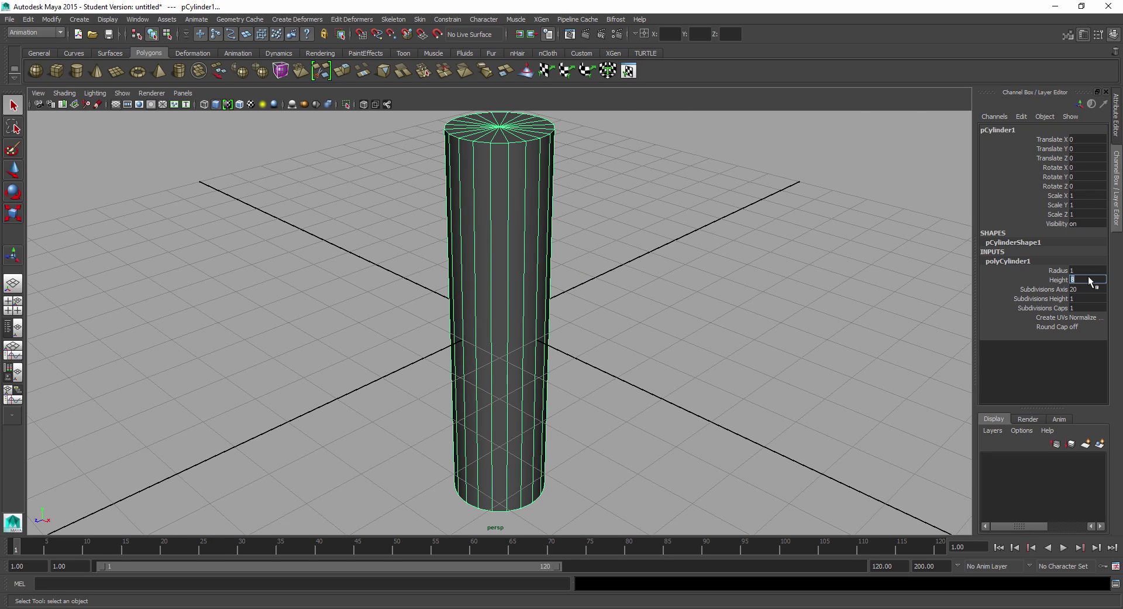
{"action": "key", "text": "Return"}
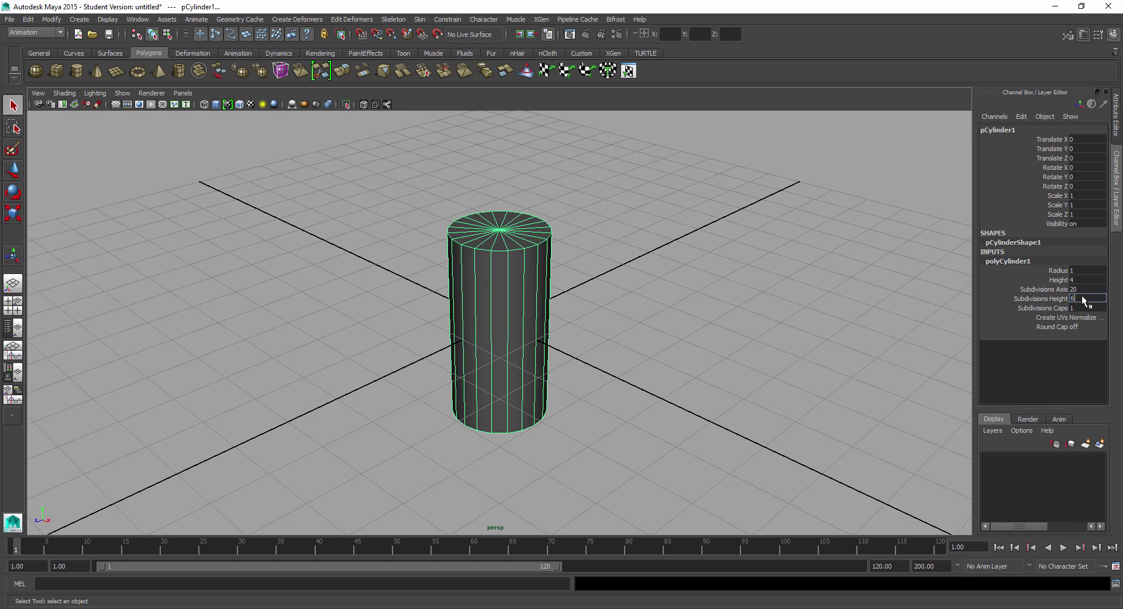
{"action": "key", "text": "Return"}
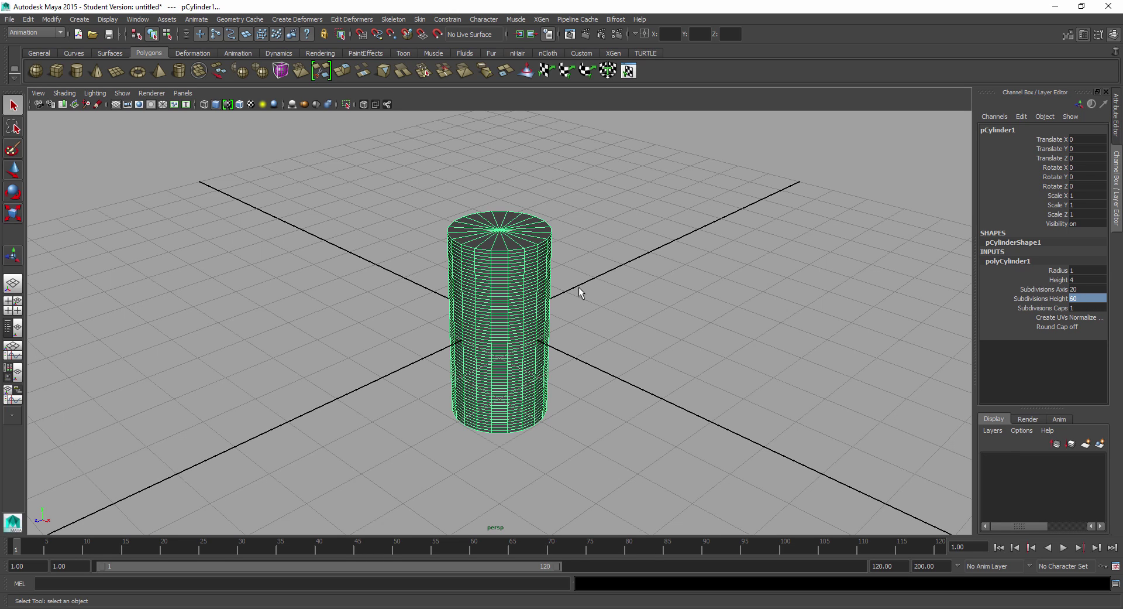
{"action": "scroll", "coordinate": [564, 279], "scroll_direction": "up", "scroll_amount": 2}
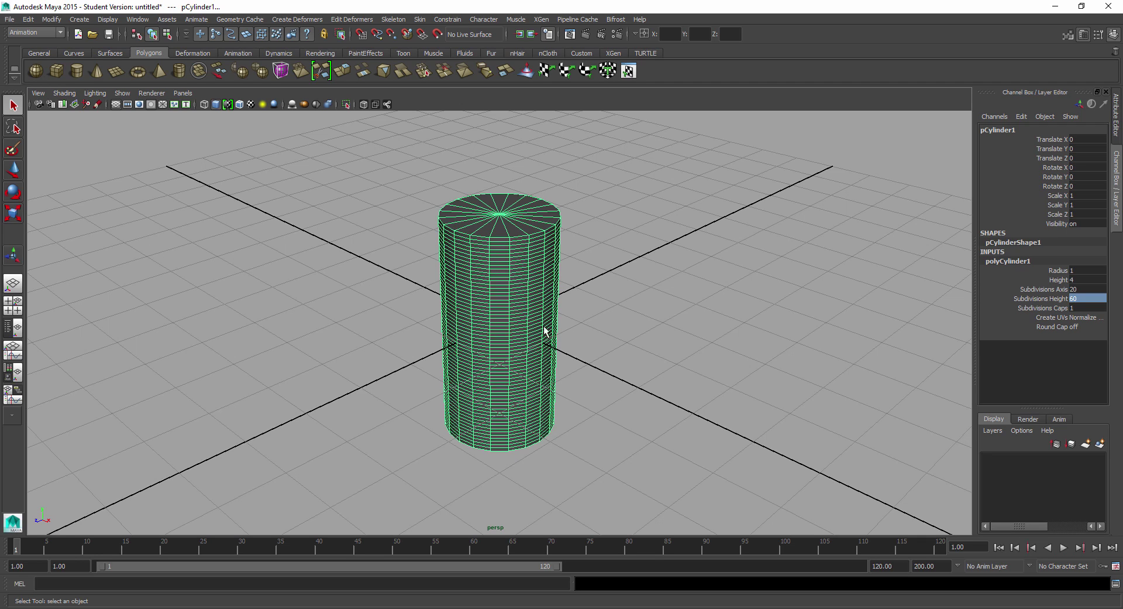
Switch the viewport to Top view, looking straight down on the cylinder
{"action": "key", "text": "space"}
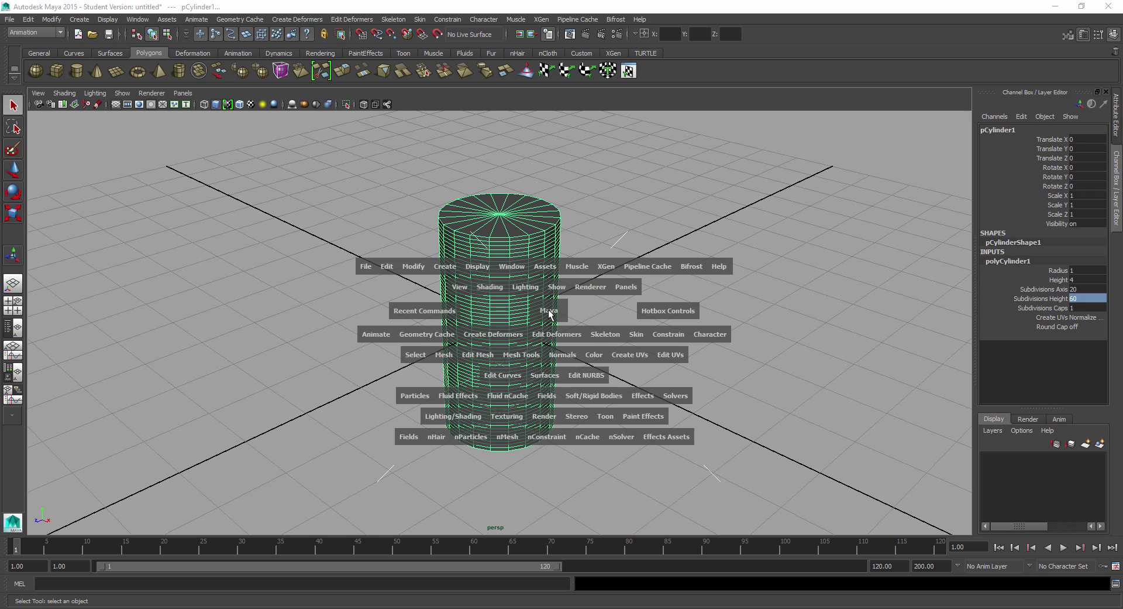
{"action": "left_click", "coordinate": [550, 314]}
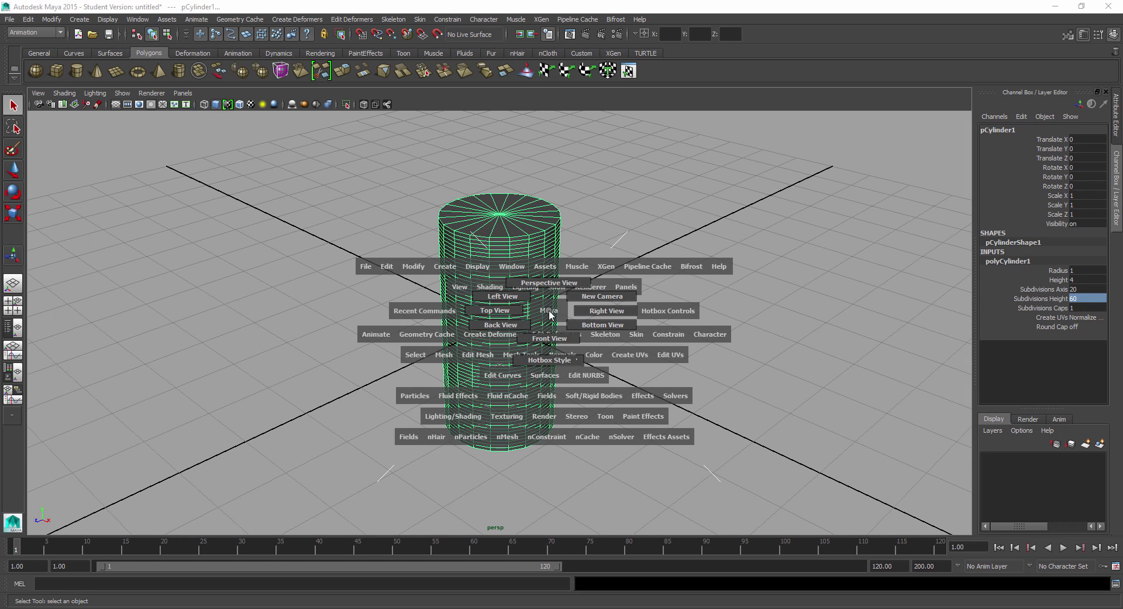
{"action": "left_click_drag", "start_coordinate": [531, 314], "coordinate": [508, 315]}
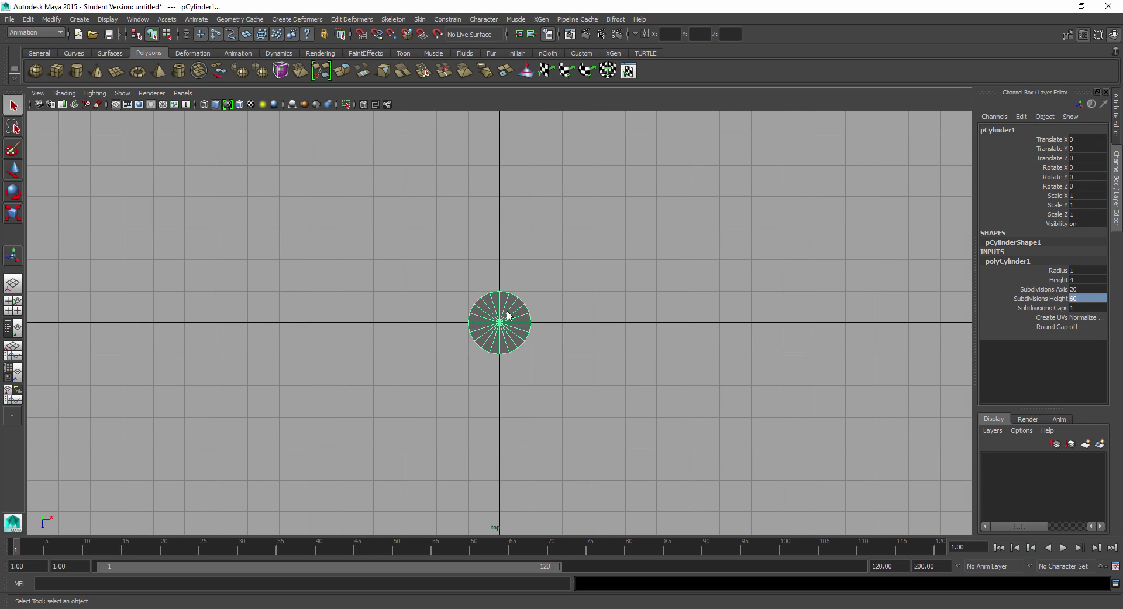
{"action": "scroll", "coordinate": [508, 314], "scroll_direction": "up", "scroll_amount": 10}
{"action": "scroll", "coordinate": [507, 315], "scroll_direction": "down", "scroll_amount": 8}
{"action": "scroll", "coordinate": [508, 315], "scroll_direction": "up", "scroll_amount": 3}
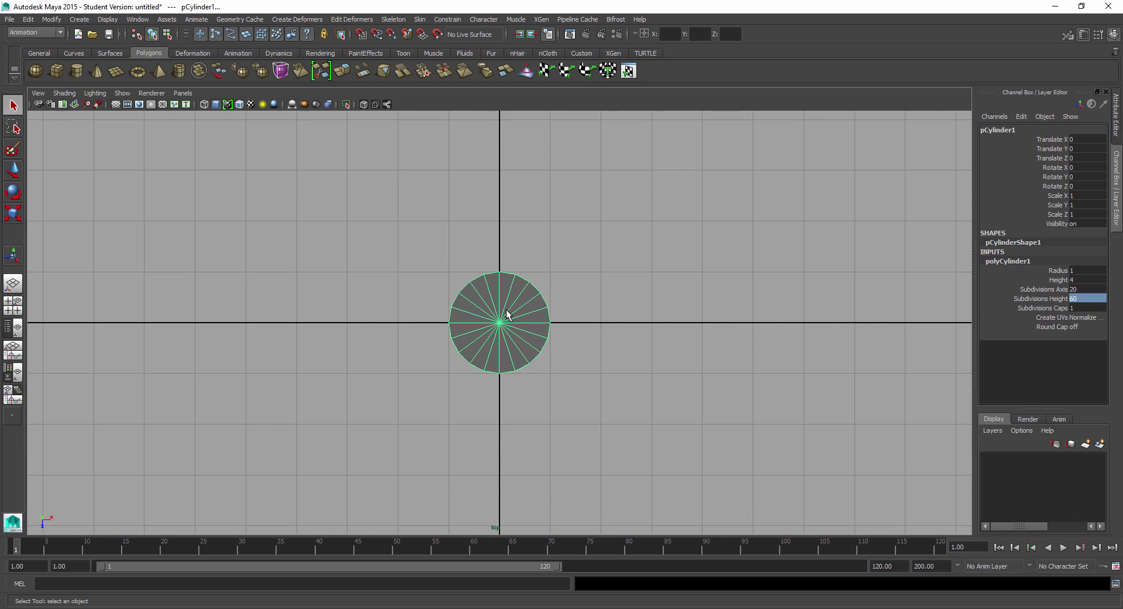
{"action": "scroll", "coordinate": [506, 315], "scroll_direction": "up", "scroll_amount": 4}
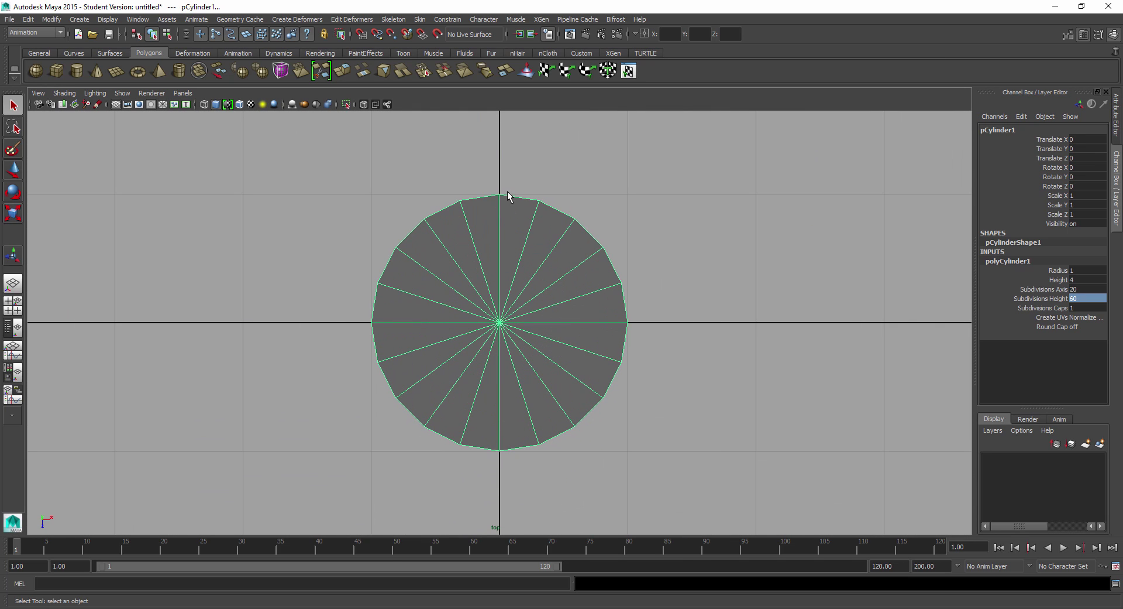
In face mode, select alternating vertical face strips all around the cylinder
{"action": "right_click_drag", "start_coordinate": [518, 224], "coordinate": [519, 250]}
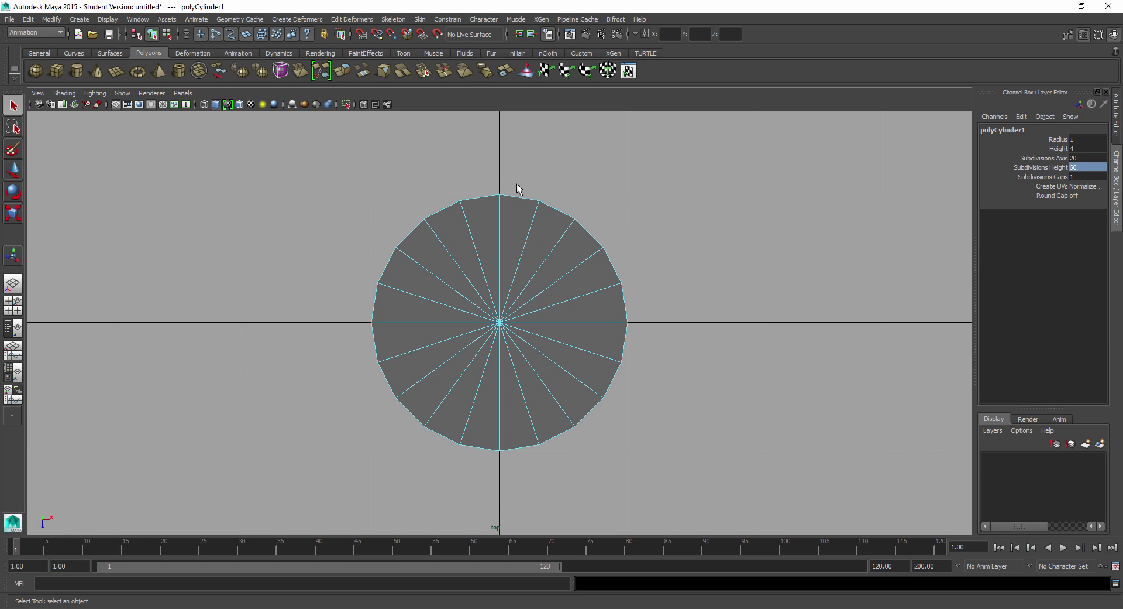
{"action": "left_click_drag", "start_coordinate": [517, 183], "coordinate": [512, 202]}
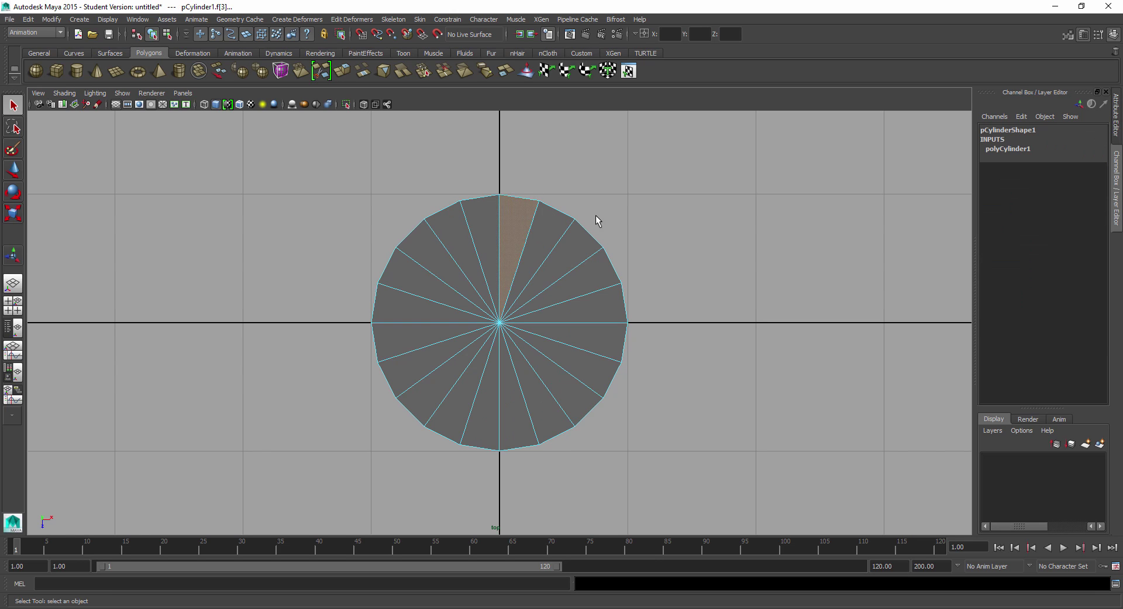
{"action": "left_click_drag", "start_coordinate": [585, 234], "coordinate": [590, 243], "text": "shift"}
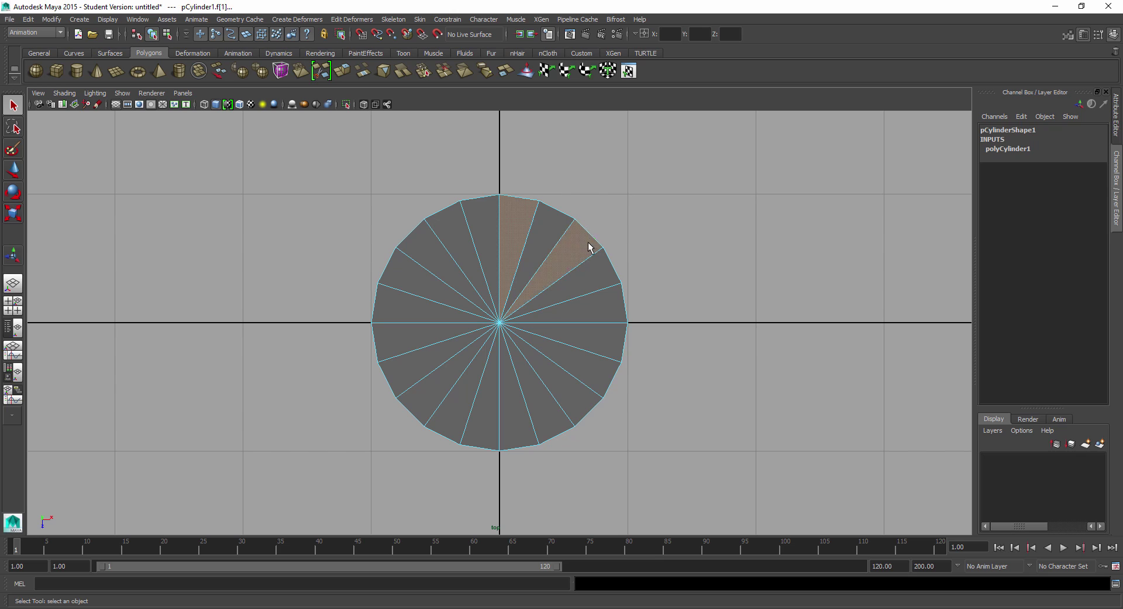
{"action": "left_click", "coordinate": [637, 311], "text": "shift"}
{"action": "left_click_drag", "start_coordinate": [626, 307], "coordinate": [615, 379], "text": "shift"}
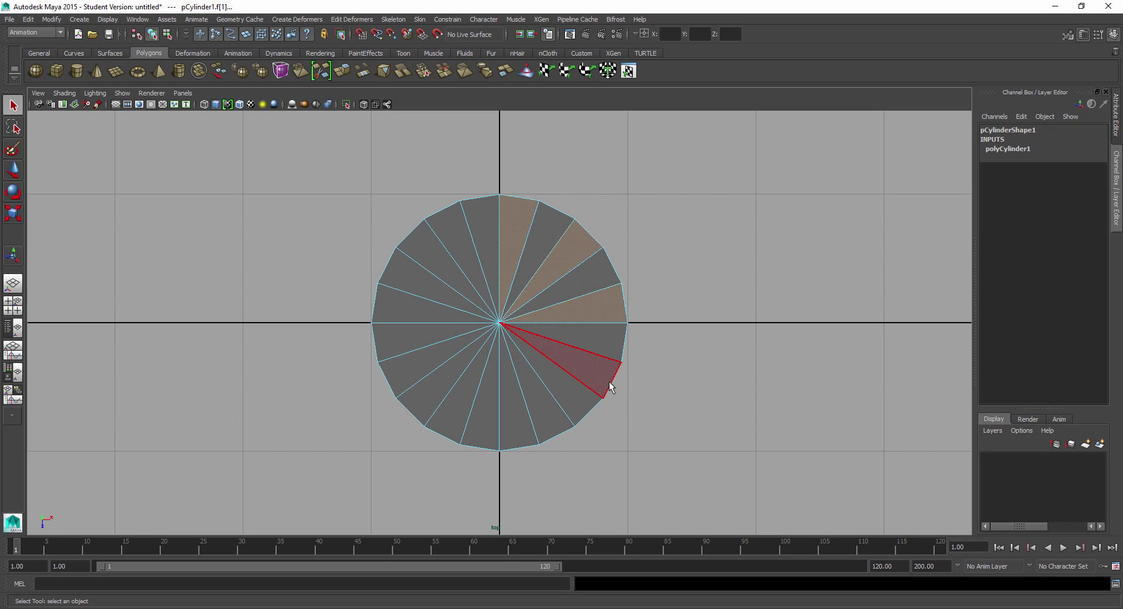
{"action": "left_click", "coordinate": [608, 388], "text": "shift"}
{"action": "left_click", "coordinate": [552, 444], "text": "shift"}
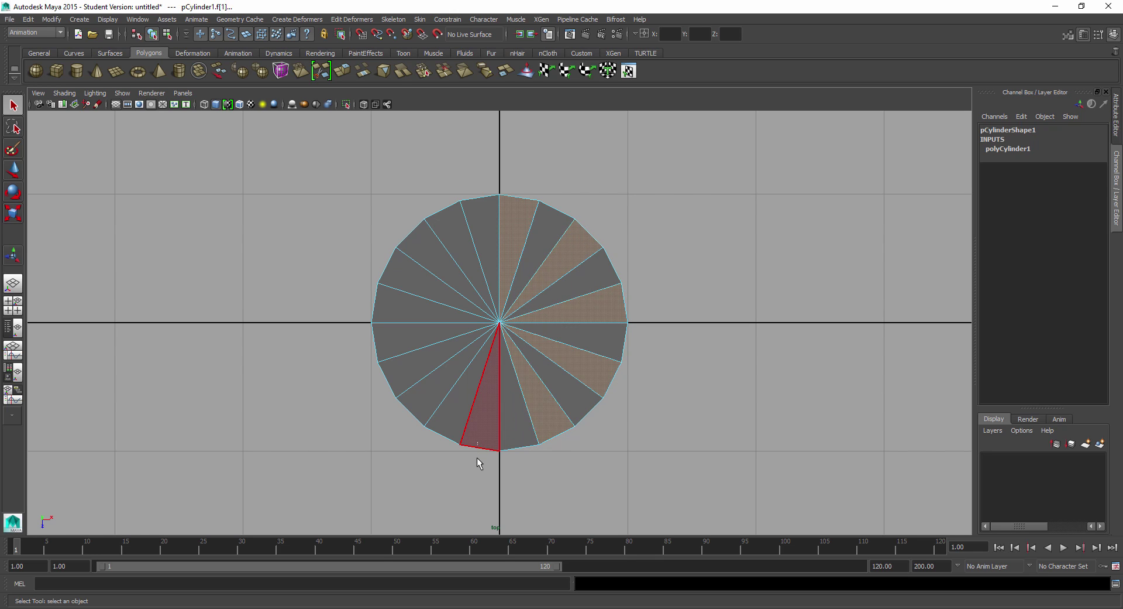
{"action": "left_click", "coordinate": [481, 439], "text": "shift"}
{"action": "left_click", "coordinate": [410, 413], "text": "shift"}
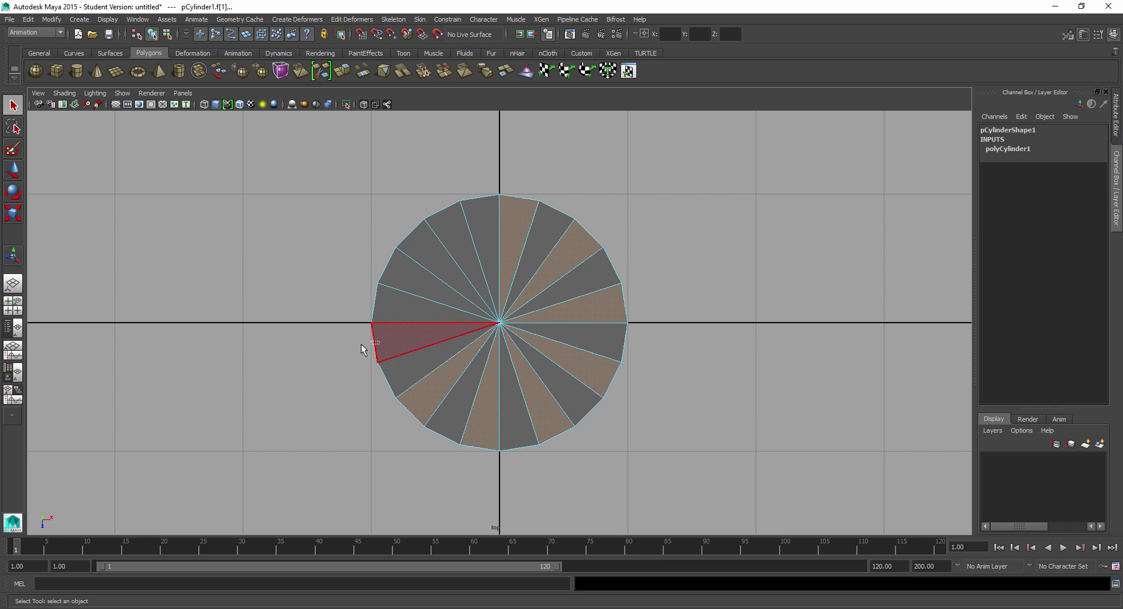
{"action": "left_click", "coordinate": [377, 347], "text": "shift"}
{"action": "left_click", "coordinate": [378, 262], "text": "shift"}
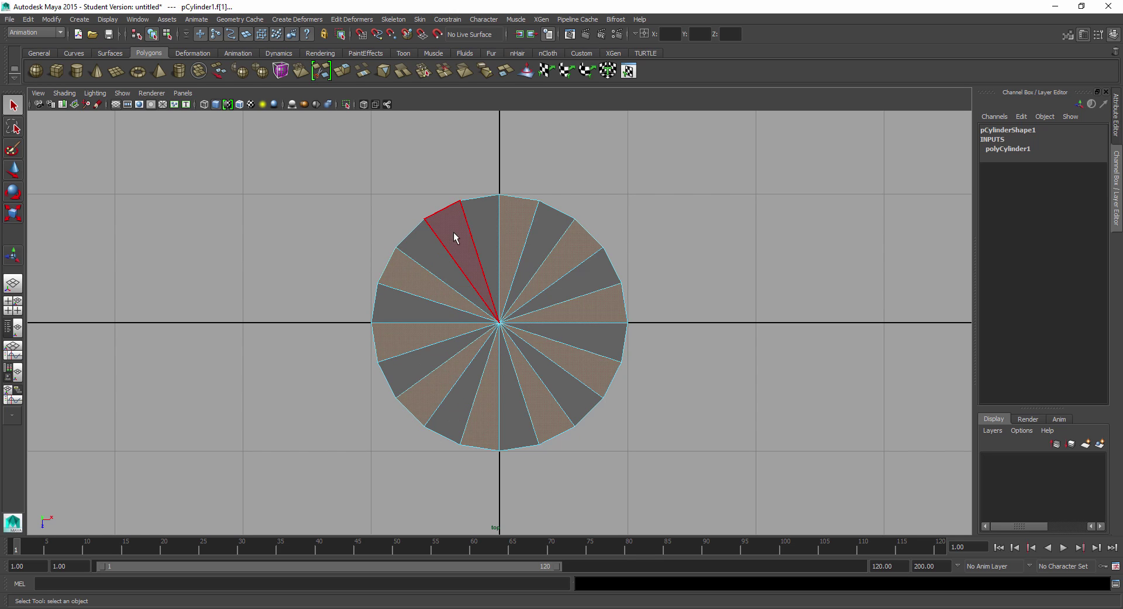
{"action": "left_click", "coordinate": [440, 203], "text": "shift"}
Check the selection in perspective and deselect the stray cap faces from Top view
{"action": "key", "text": "space"}
{"action": "left_click_drag", "start_coordinate": [643, 253], "coordinate": [592, 321]}
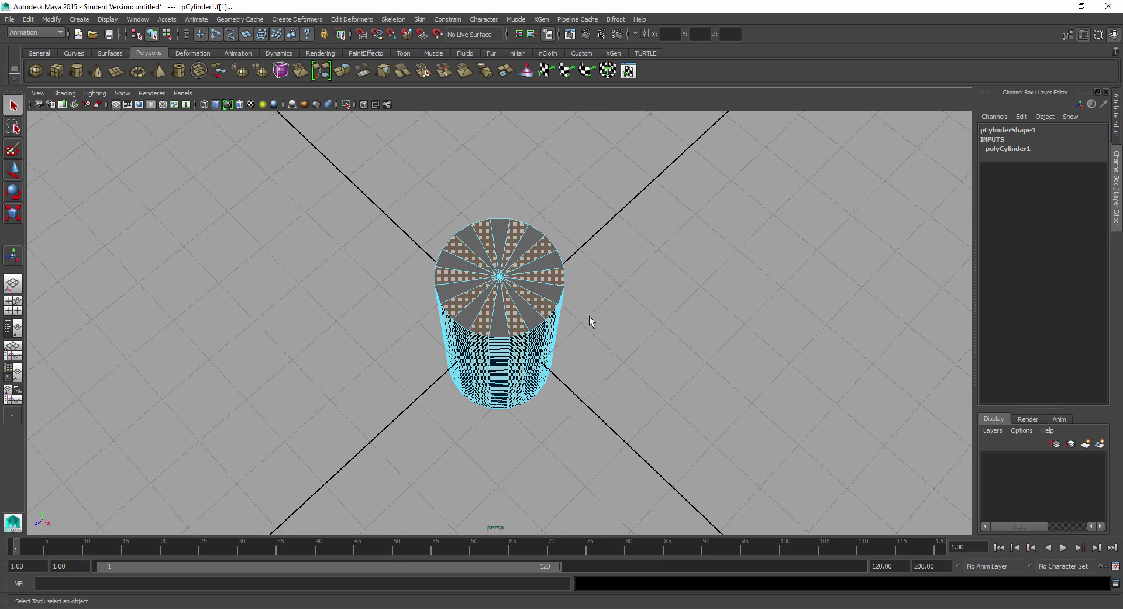
{"action": "left_click", "coordinate": [534, 296], "text": "shift"}
{"action": "key", "text": "space"}
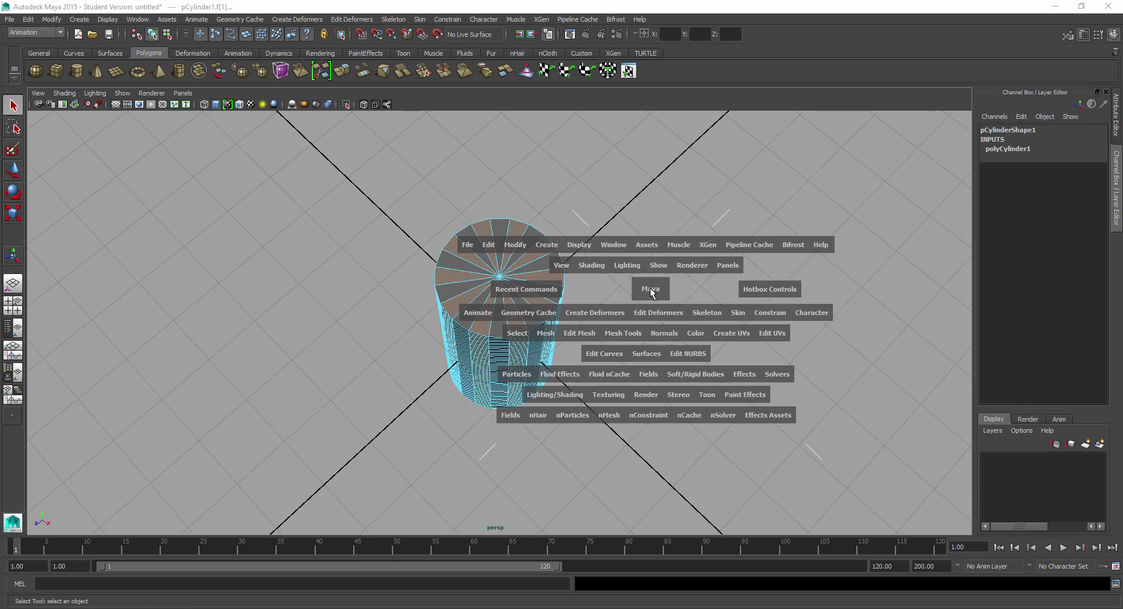
{"action": "left_click_drag", "start_coordinate": [644, 293], "coordinate": [643, 275]}
{"action": "left_click", "coordinate": [414, 284]}
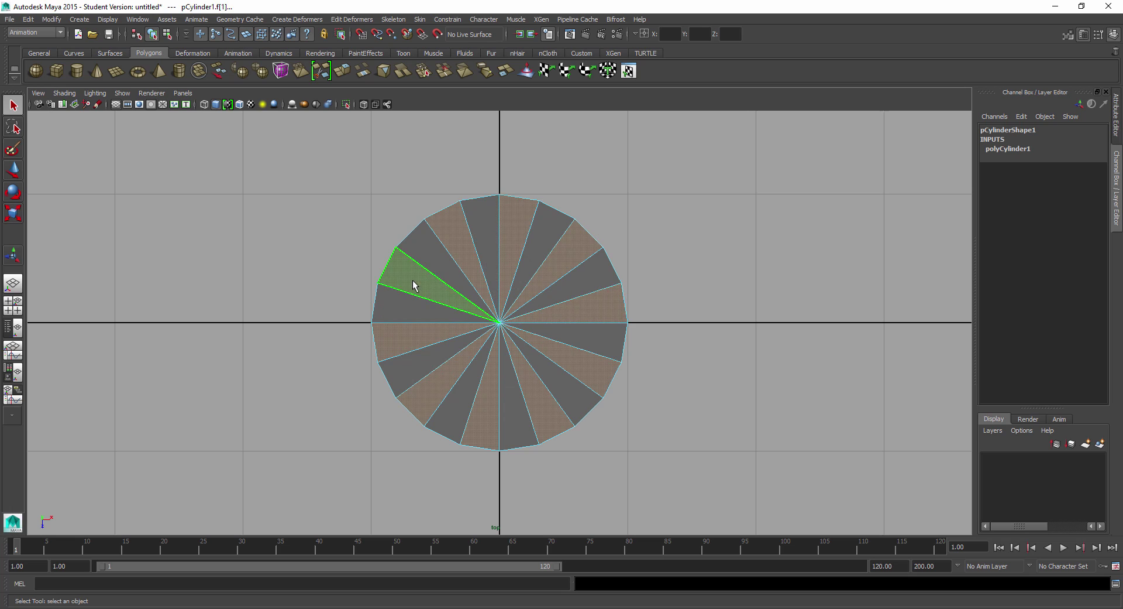
{"action": "left_click", "coordinate": [416, 279], "text": "shift"}
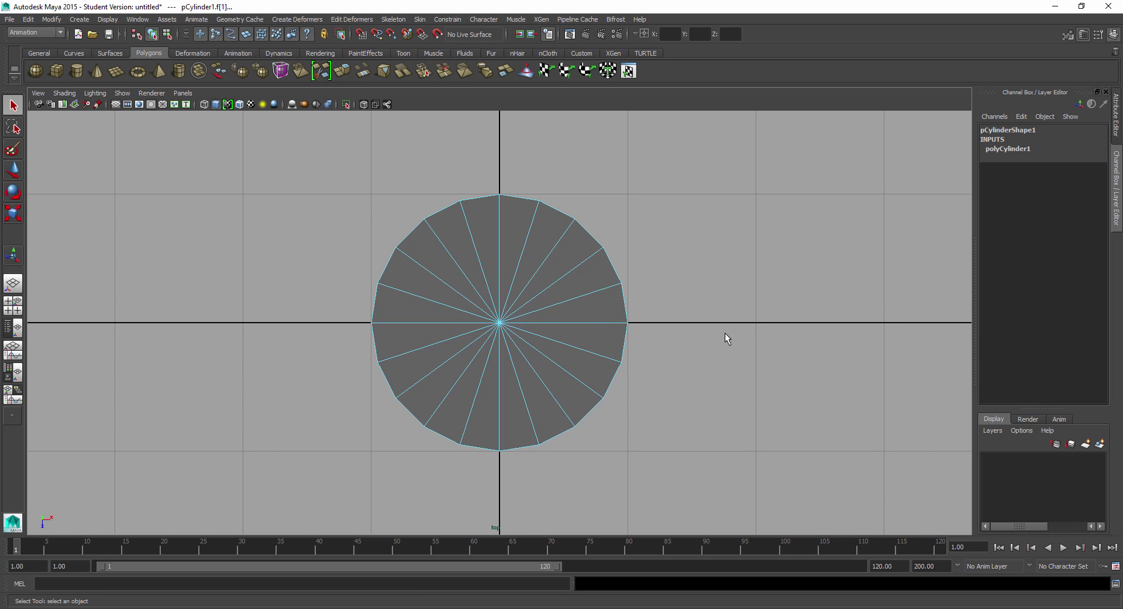
{"action": "key", "text": "space"}
{"action": "mouse_move", "coordinate": [725, 332]}
{"action": "left_mouse_down"}
{"action": "mouse_move", "coordinate": [727, 279]}
{"action": "mouse_move", "coordinate": [715, 319]}
{"action": "mouse_move", "coordinate": [707, 294]}
{"action": "mouse_move", "coordinate": [605, 306]}
{"action": "mouse_move", "coordinate": [591, 326]}
{"action": "mouse_move", "coordinate": [778, 347]}
{"action": "mouse_move", "coordinate": [711, 339]}
{"action": "left_mouse_up"}
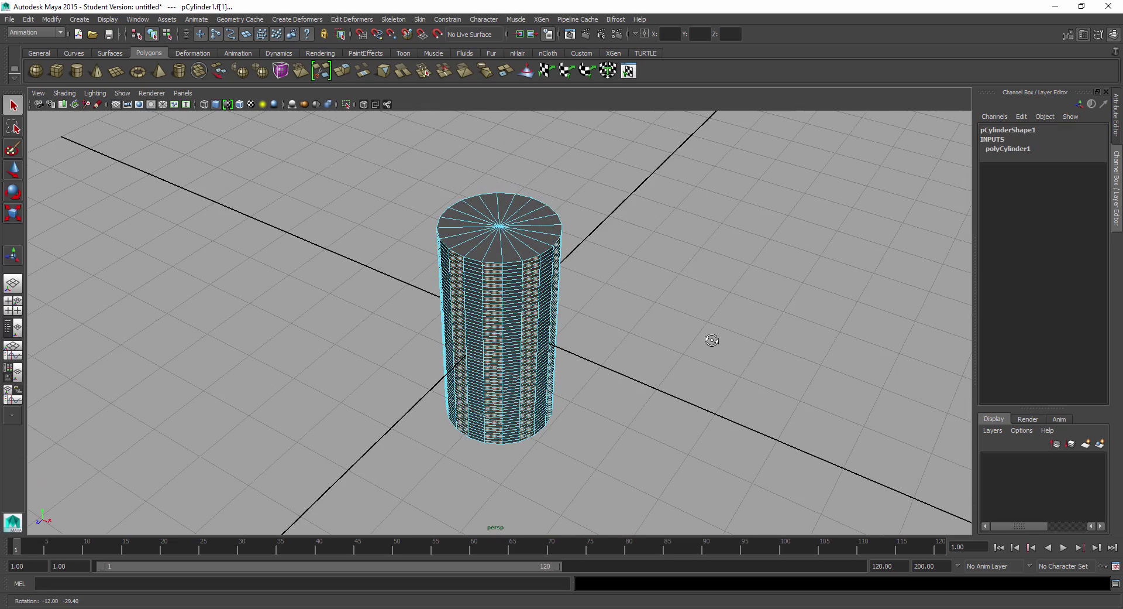
Extrude the selected face strips outward by 0.207 into ridges
{"action": "left_click", "coordinate": [343, 70]}
{"action": "left_click_drag", "start_coordinate": [752, 321], "coordinate": [702, 326], "text": "alt"}
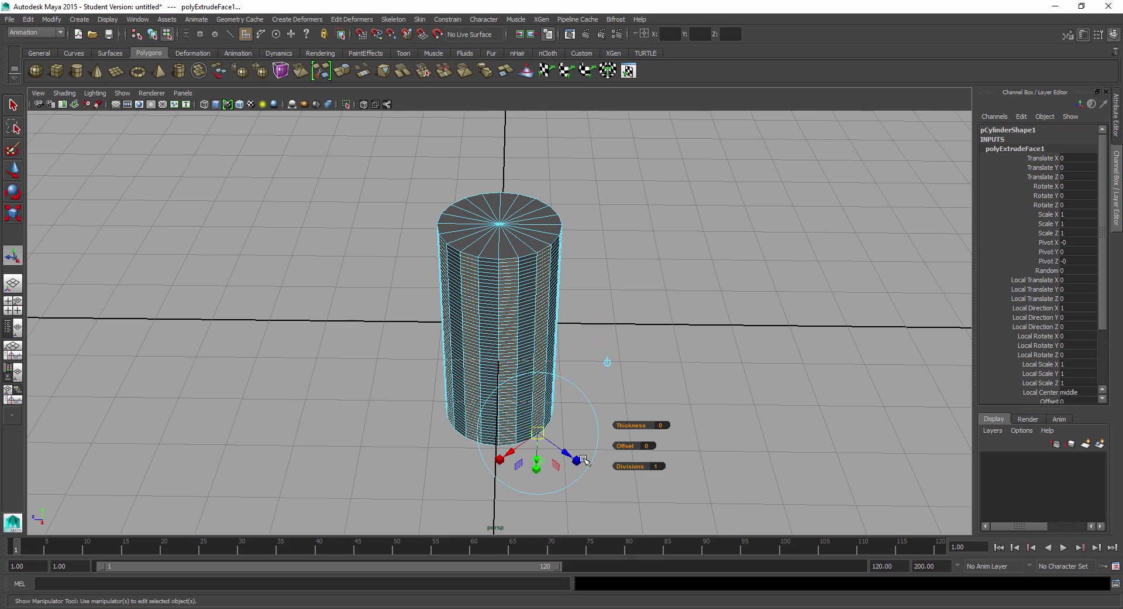
{"action": "scroll", "coordinate": [606, 447], "scroll_direction": "up", "scroll_amount": 3}
{"action": "middle_click_drag", "start_coordinate": [659, 424], "coordinate": [620, 314], "text": "alt"}
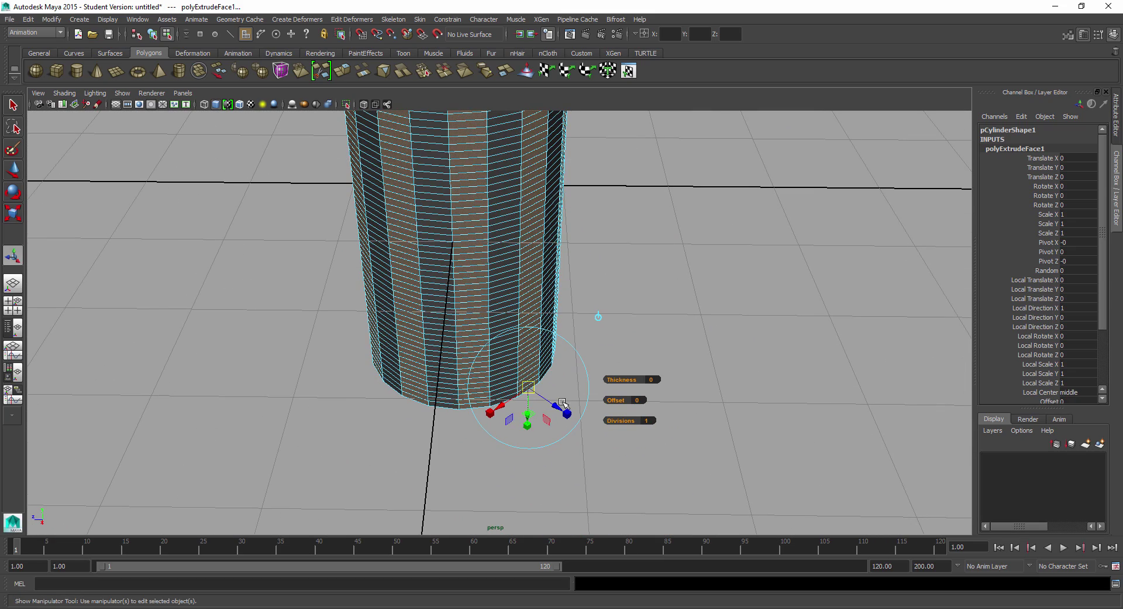
{"action": "left_click_drag", "start_coordinate": [556, 406], "coordinate": [570, 412]}
{"action": "scroll", "coordinate": [663, 329], "scroll_direction": "down", "scroll_amount": 4}
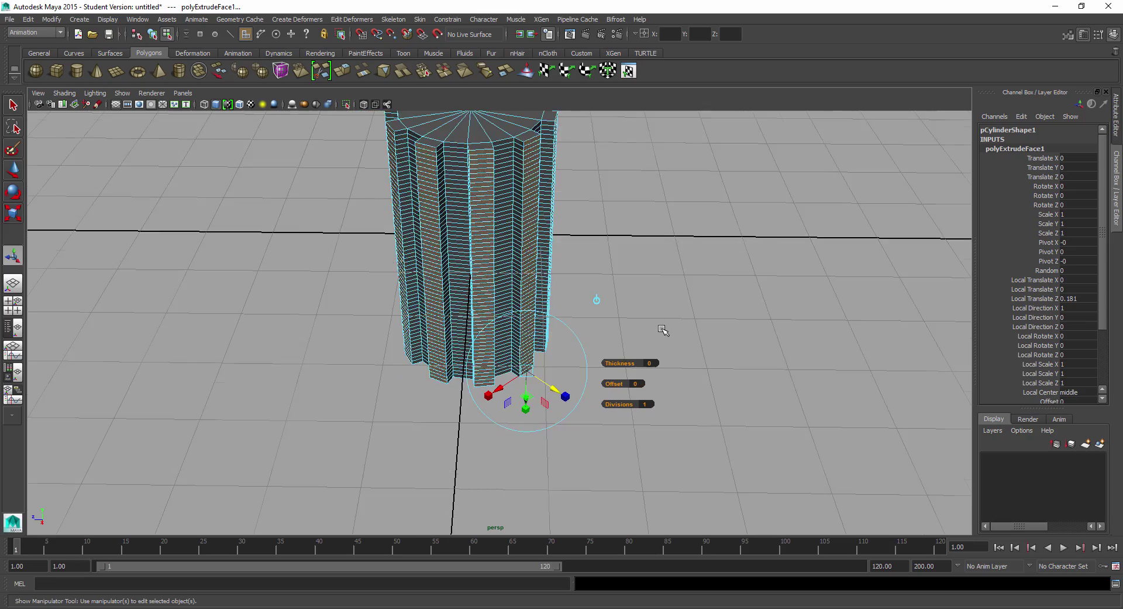
{"action": "left_click_drag", "start_coordinate": [663, 329], "coordinate": [626, 362], "text": "alt"}
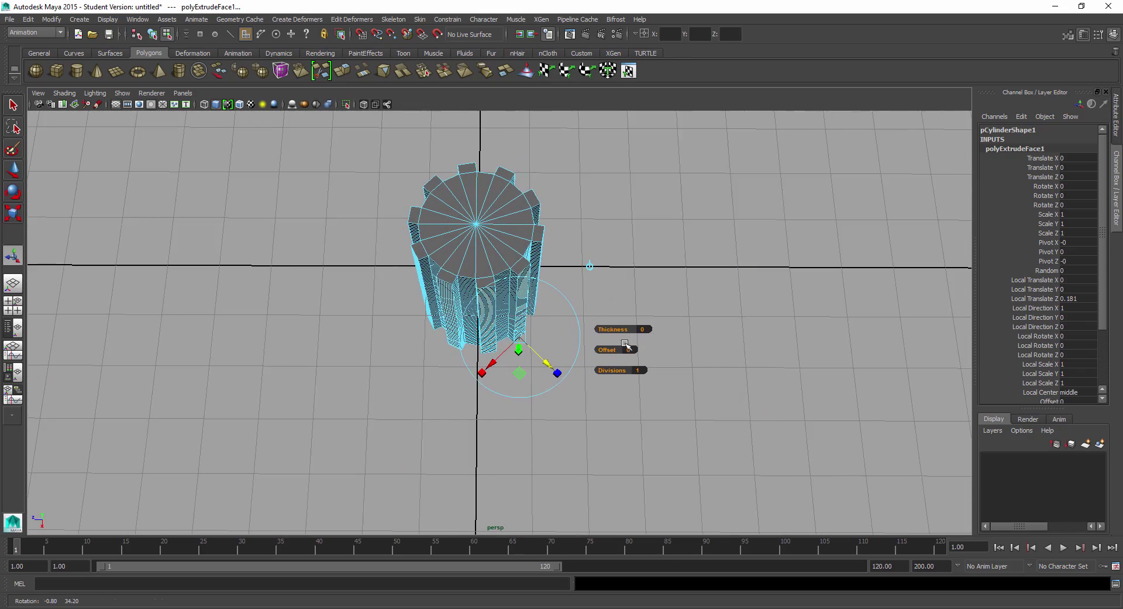
{"action": "left_click_drag", "start_coordinate": [521, 342], "coordinate": [549, 364]}
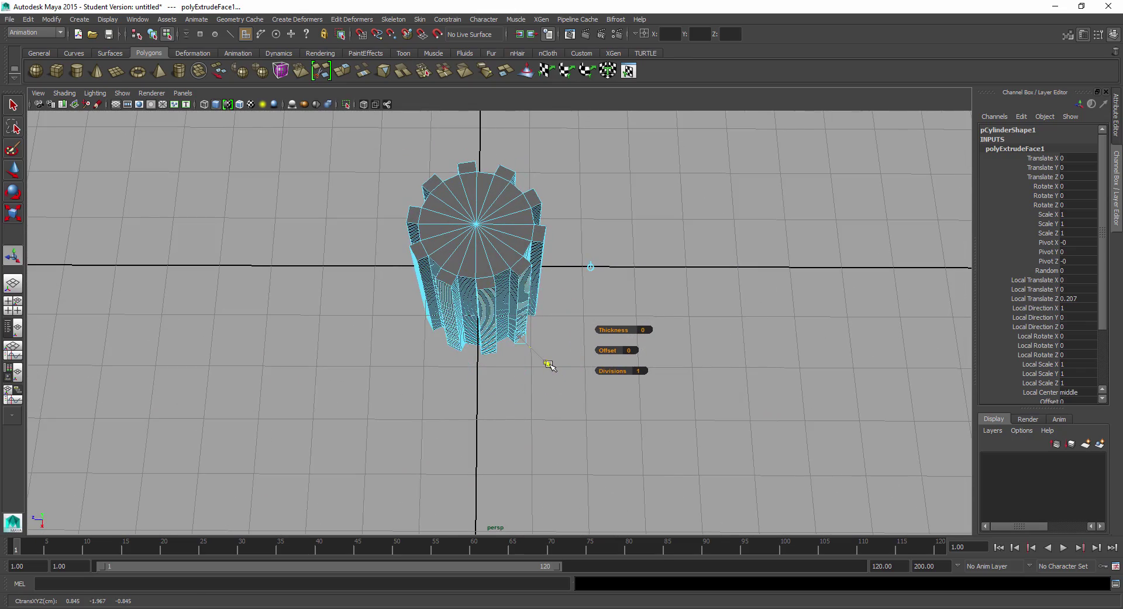
{"action": "left_click", "coordinate": [602, 255]}
{"action": "left_click_drag", "start_coordinate": [549, 326], "coordinate": [685, 308], "text": "alt"}
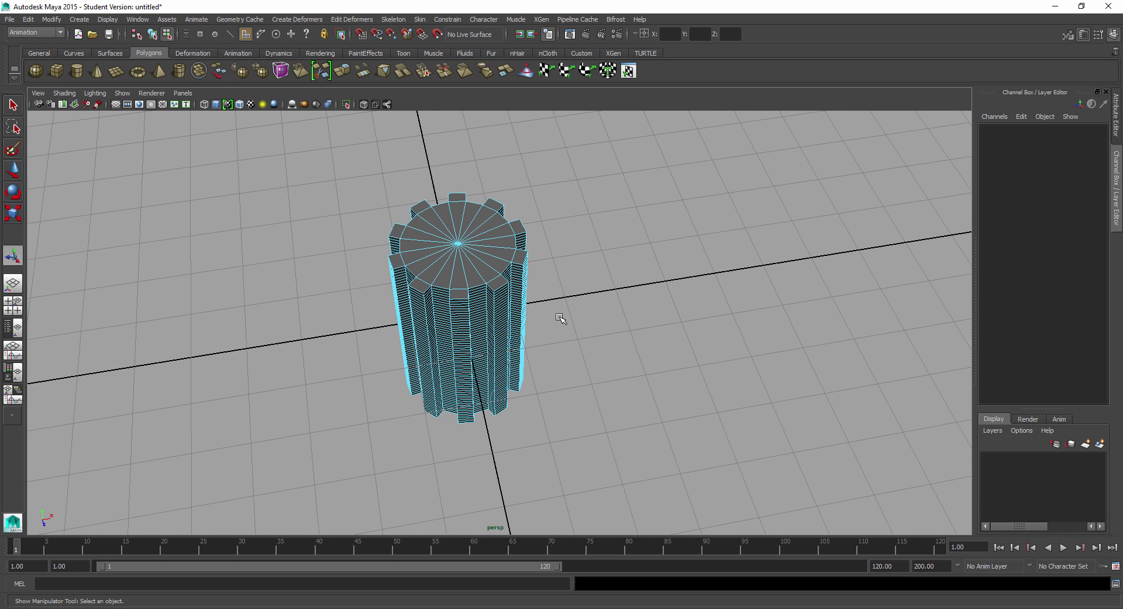
Restore the extruded selection and scale the ridges to Local Scale X 0.686
{"action": "key", "text": "ctrl+z"}
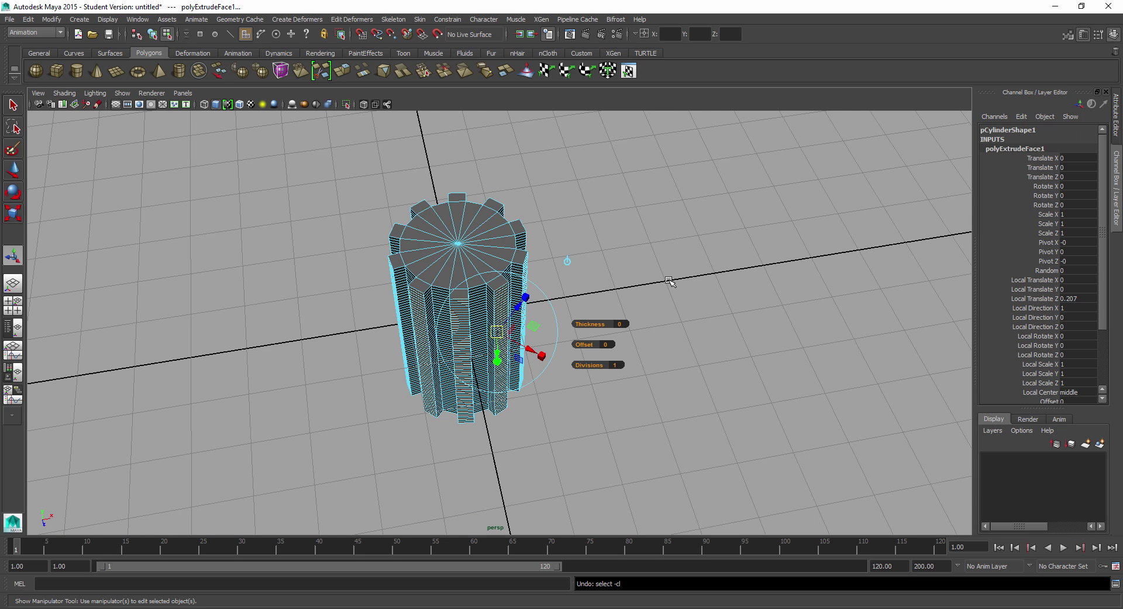
{"action": "left_click_drag", "start_coordinate": [672, 282], "coordinate": [544, 287], "text": "alt"}
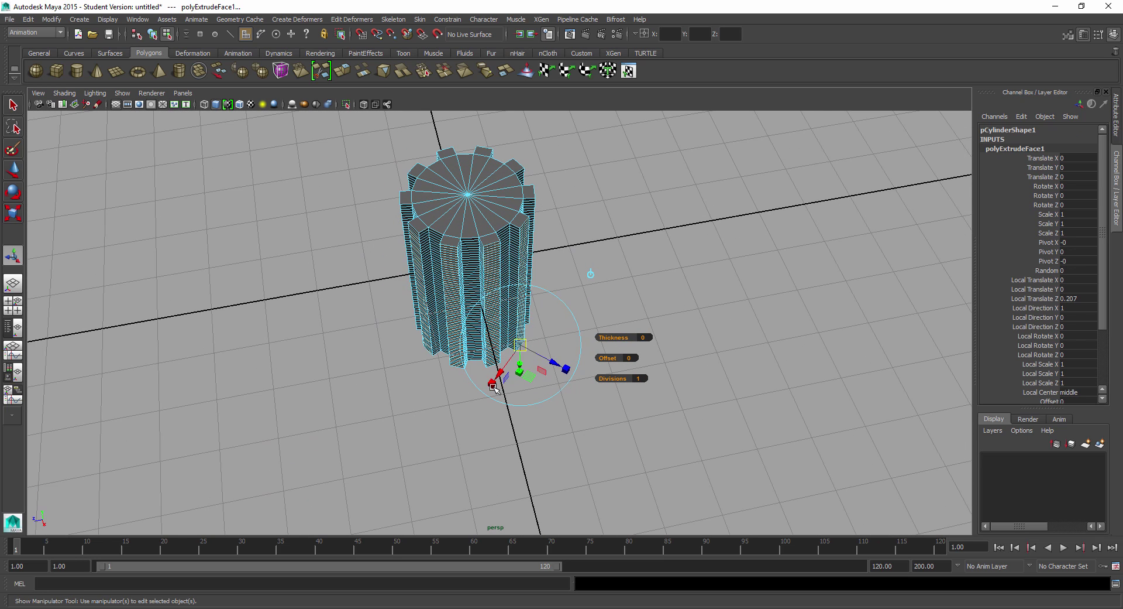
{"action": "left_click_drag", "start_coordinate": [496, 384], "coordinate": [503, 375]}
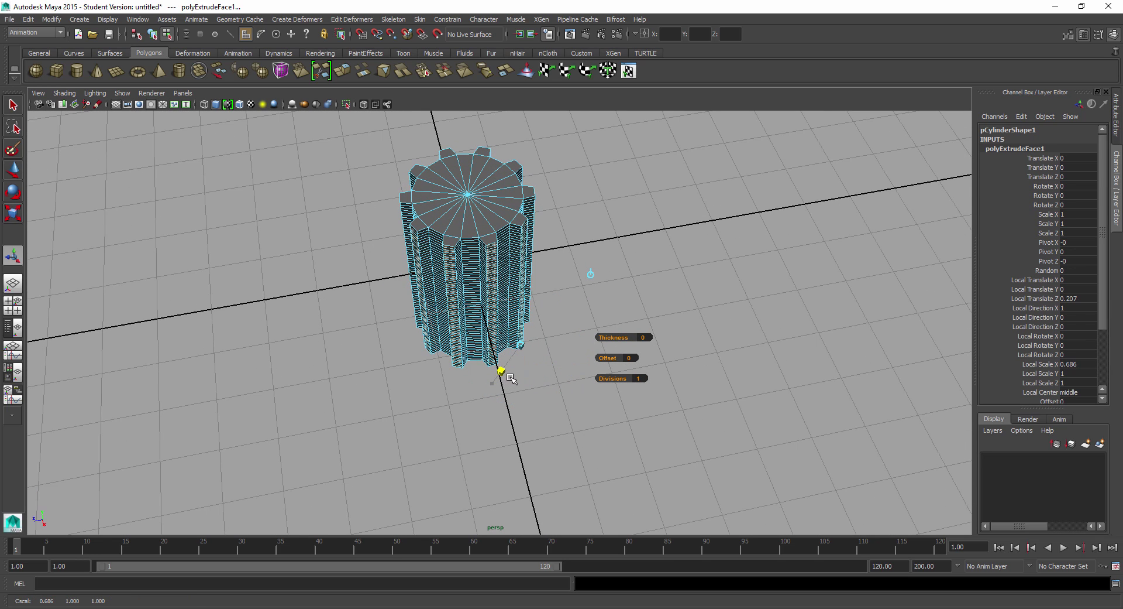
{"action": "left_click", "coordinate": [611, 274]}
{"action": "left_click_drag", "start_coordinate": [562, 274], "coordinate": [644, 291], "text": "alt"}
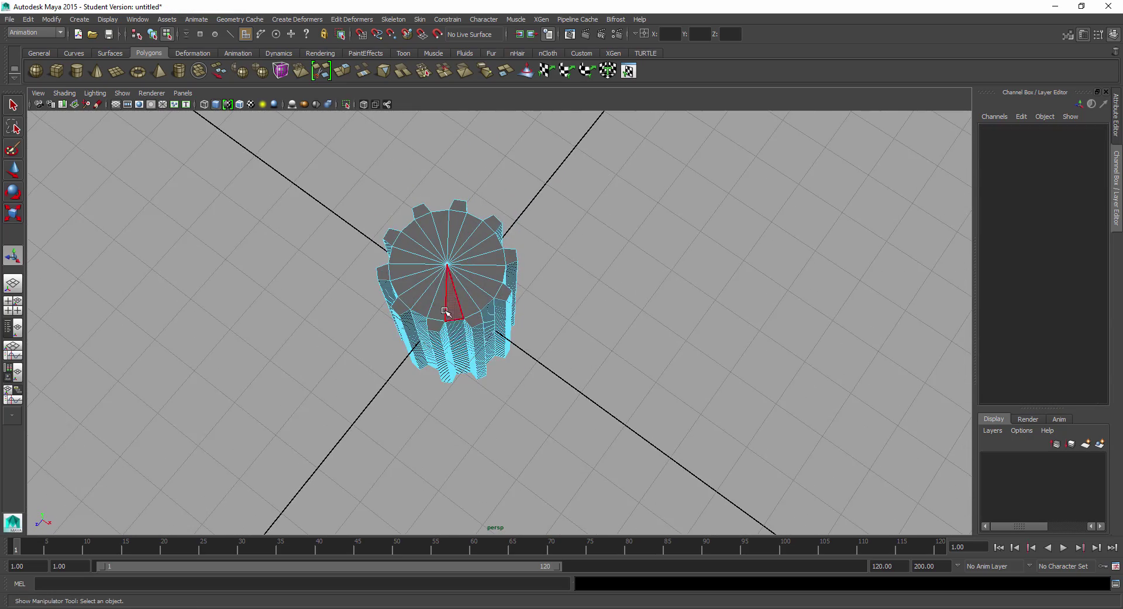
Switch the cylinder to Object Mode, select it, and show Create Deformers > Nonlinear
{"action": "left_click_drag", "start_coordinate": [468, 367], "coordinate": [491, 311], "text": "alt"}
{"action": "right_click_drag", "start_coordinate": [462, 268], "coordinate": [492, 256]}
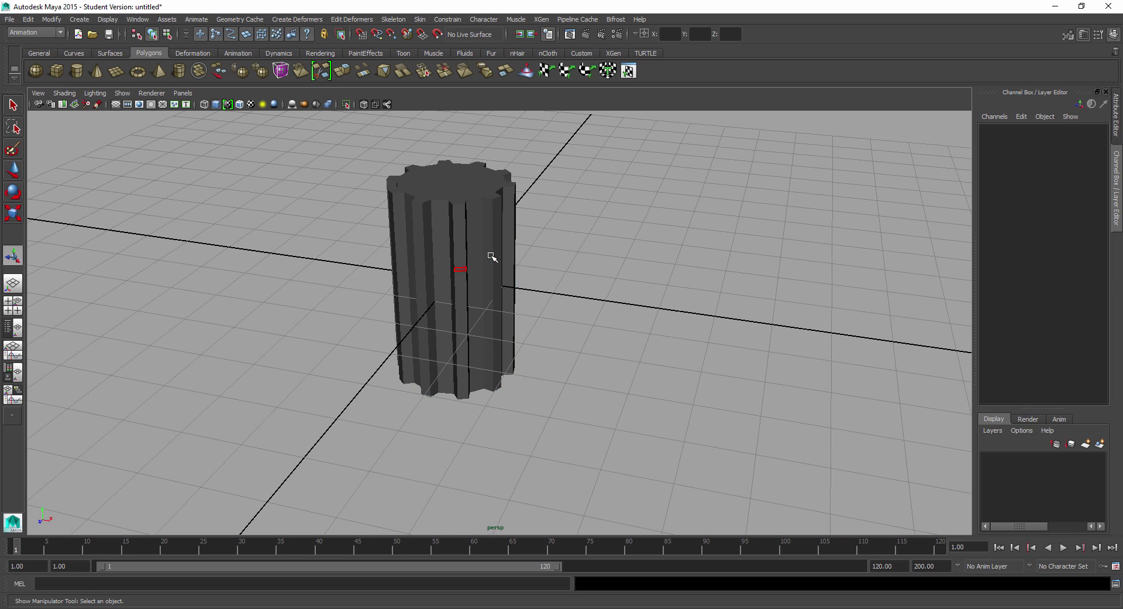
{"action": "left_click", "coordinate": [514, 343]}
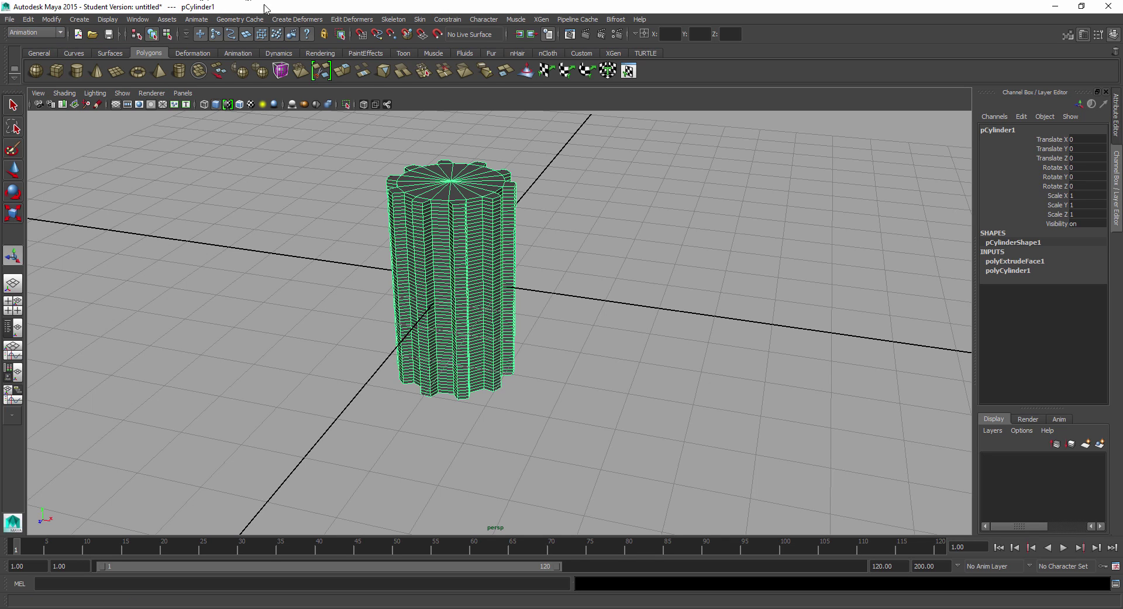
{"action": "left_click", "coordinate": [281, 19]}
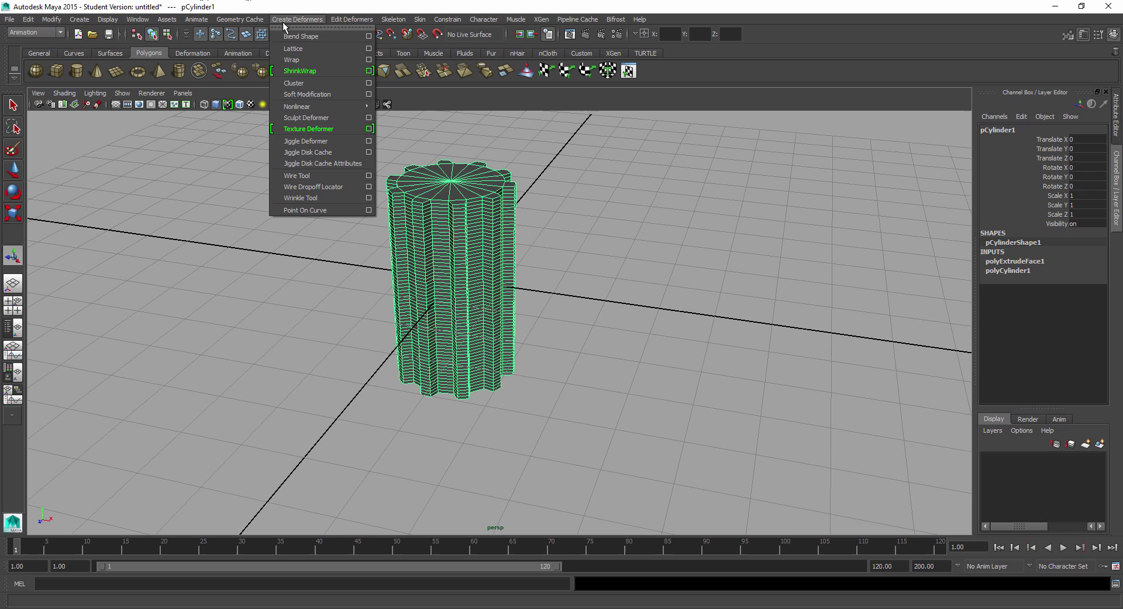
{"action": "mouse_move", "coordinate": [309, 106]}
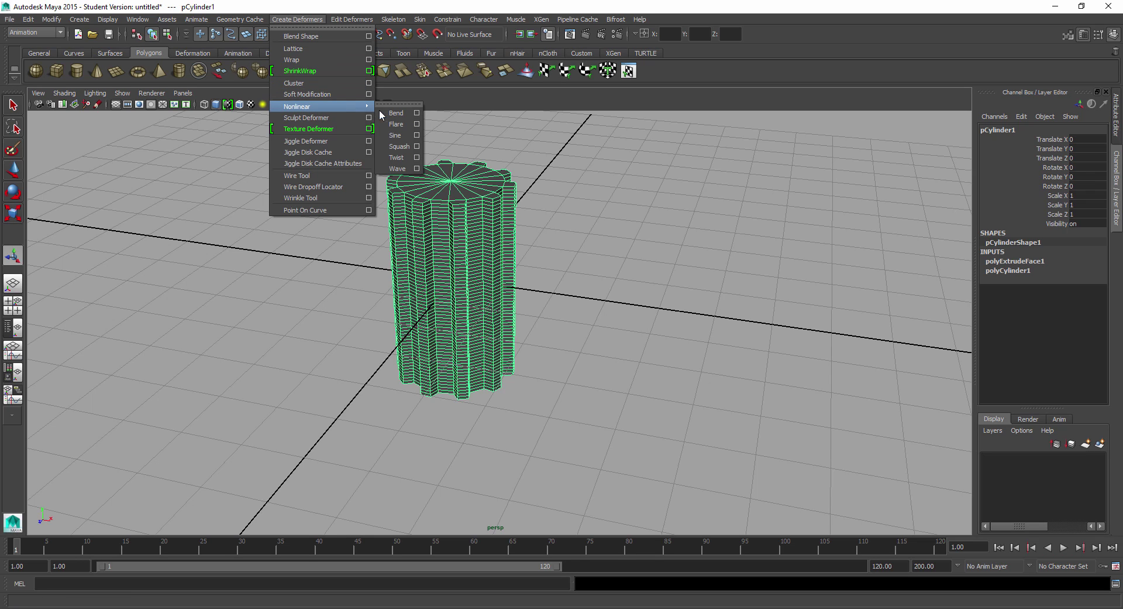
Apply a Twist nonlinear deformer to the cylinder and check twist1 in the hierarchy
{"action": "left_click", "coordinate": [398, 157]}
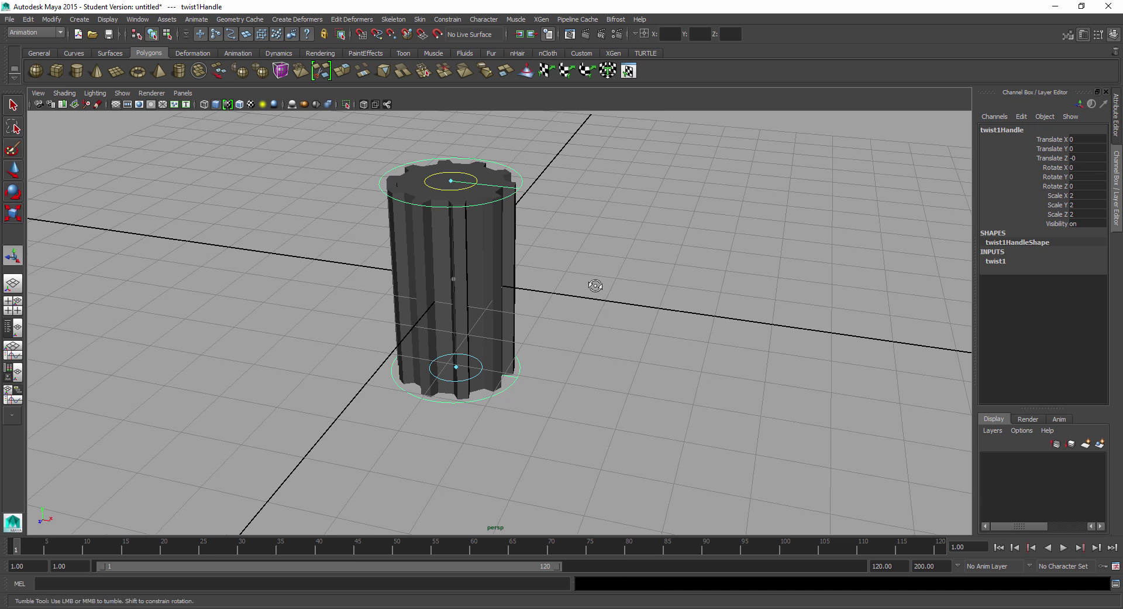
{"action": "mouse_move", "coordinate": [595, 283]}
{"action": "left_mouse_down", "text": "alt"}
{"action": "mouse_move", "coordinate": [581, 256]}
{"action": "mouse_move", "coordinate": [603, 303]}
{"action": "left_mouse_up", "text": "alt"}
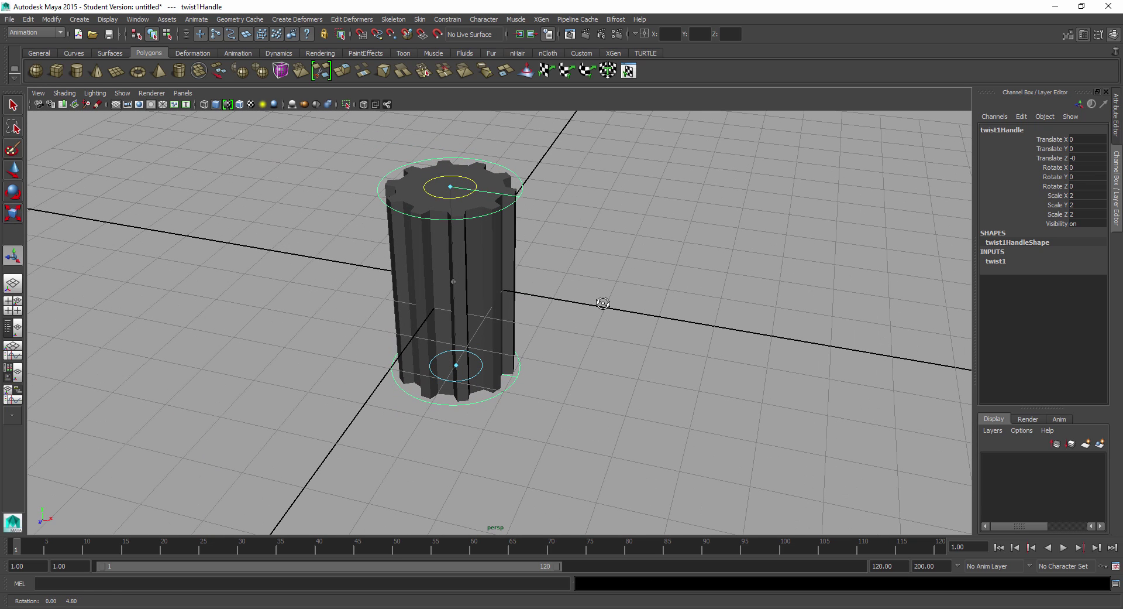
{"action": "left_click", "coordinate": [13, 328]}
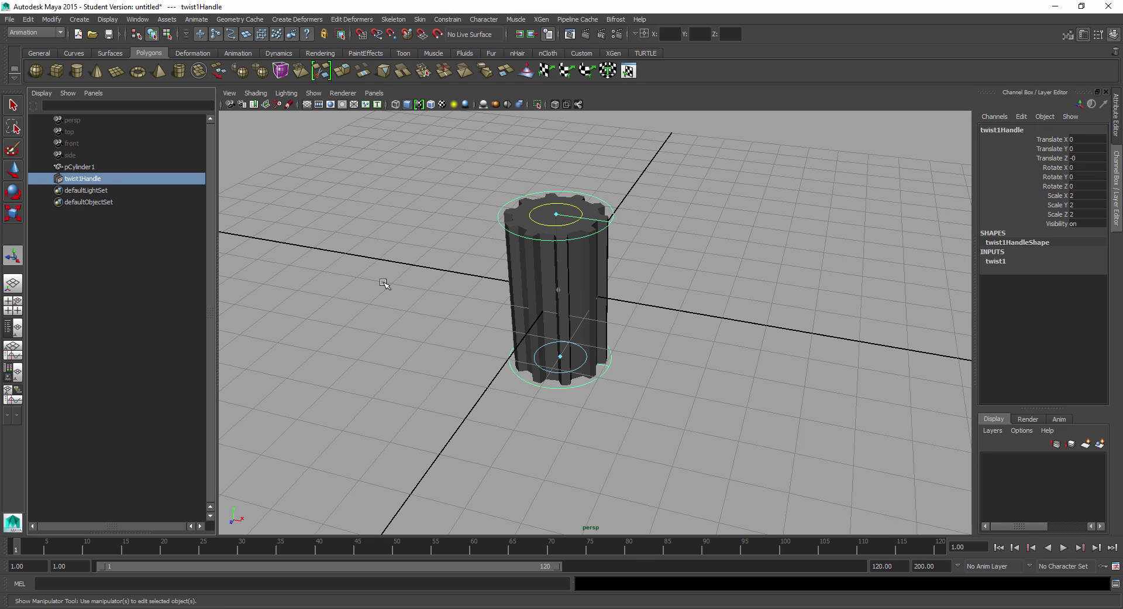
{"action": "key", "text": "space"}
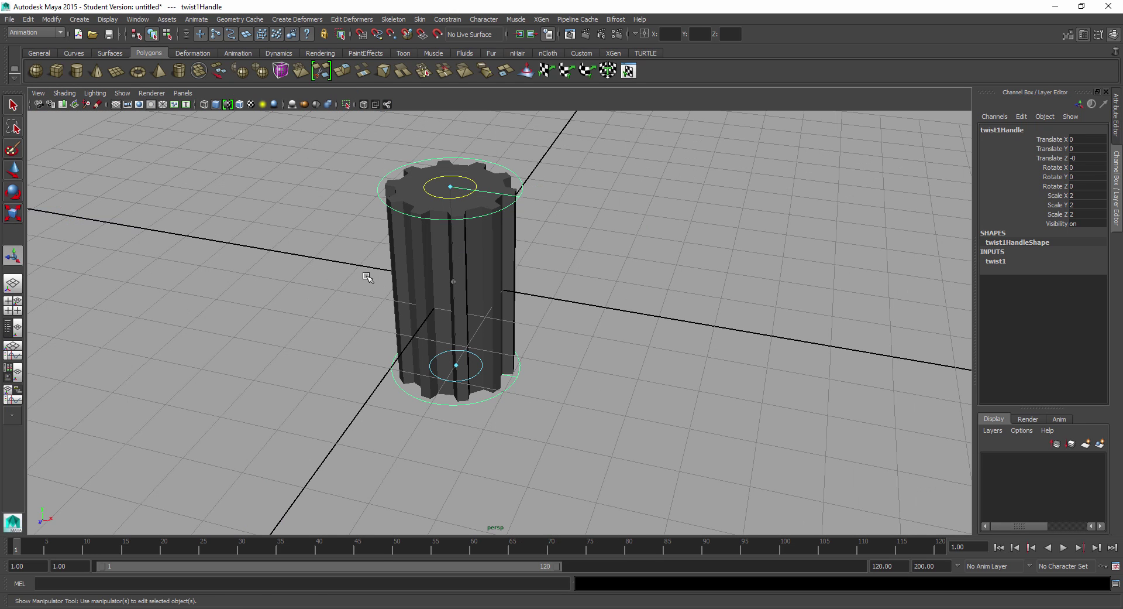
Hide polygons to select twist1Handle, then show polygons again
{"action": "left_click", "coordinate": [123, 93]}
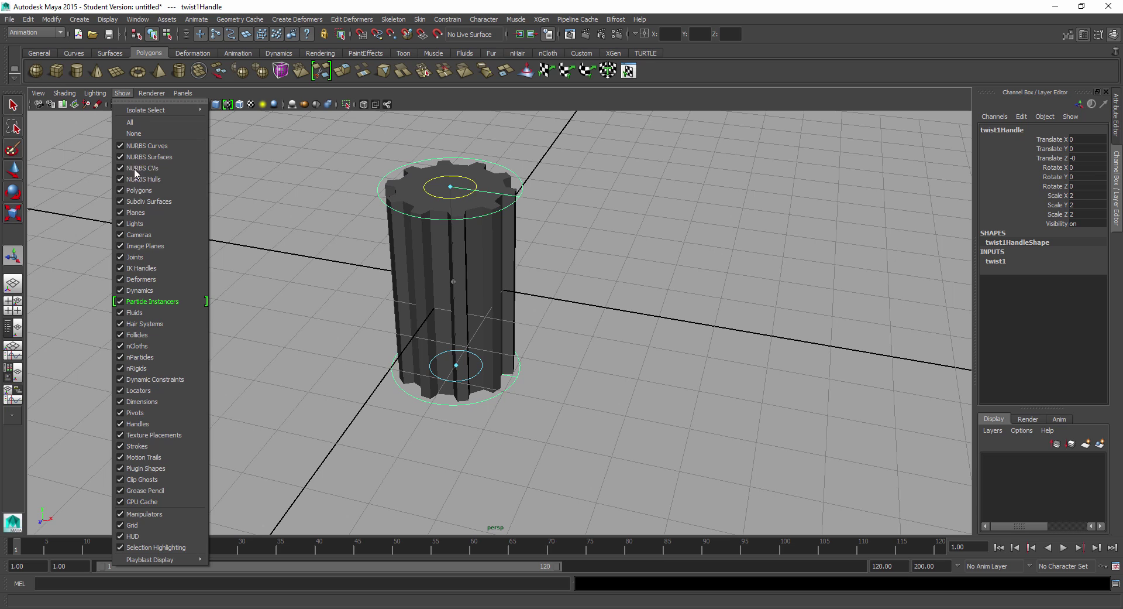
{"action": "left_click", "coordinate": [134, 191]}
{"action": "left_click_drag", "start_coordinate": [266, 284], "coordinate": [279, 265], "text": "alt"}
{"action": "left_click", "coordinate": [387, 280]}
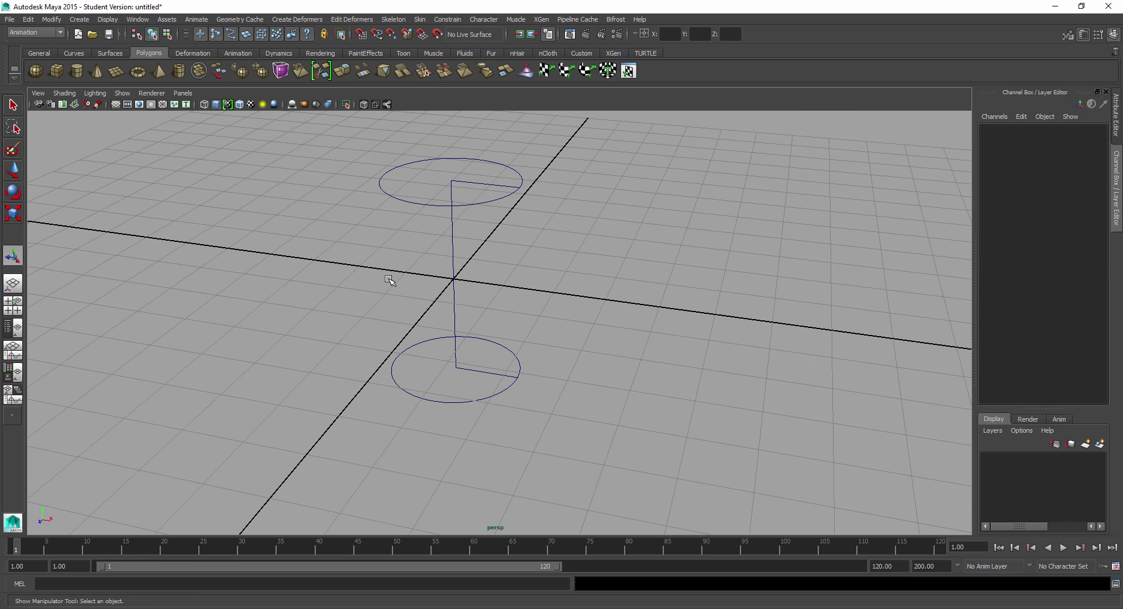
{"action": "left_click", "coordinate": [485, 202]}
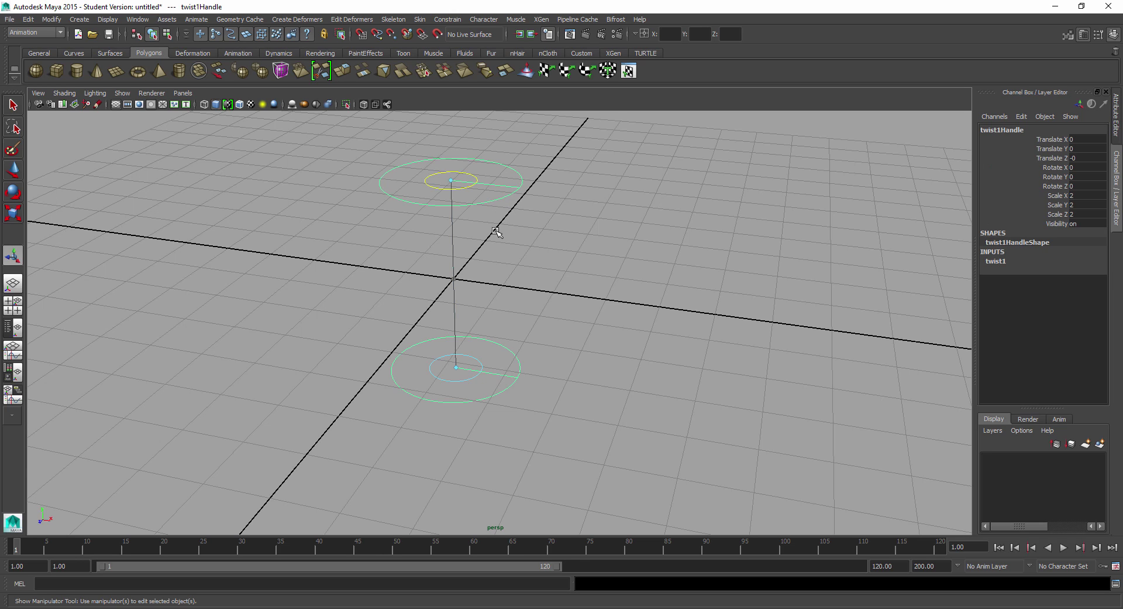
{"action": "left_click", "coordinate": [123, 94]}
{"action": "left_click", "coordinate": [136, 190]}
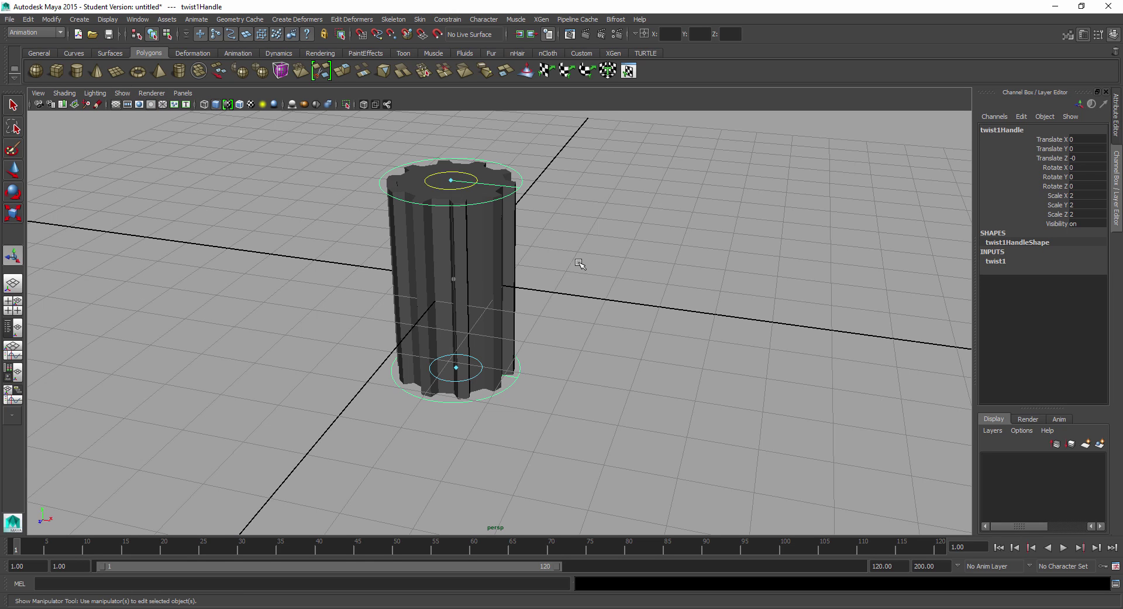
Expand twist1 under INPUTS in the Channel Box and select its End Angle channel
{"action": "left_click", "coordinate": [995, 261]}
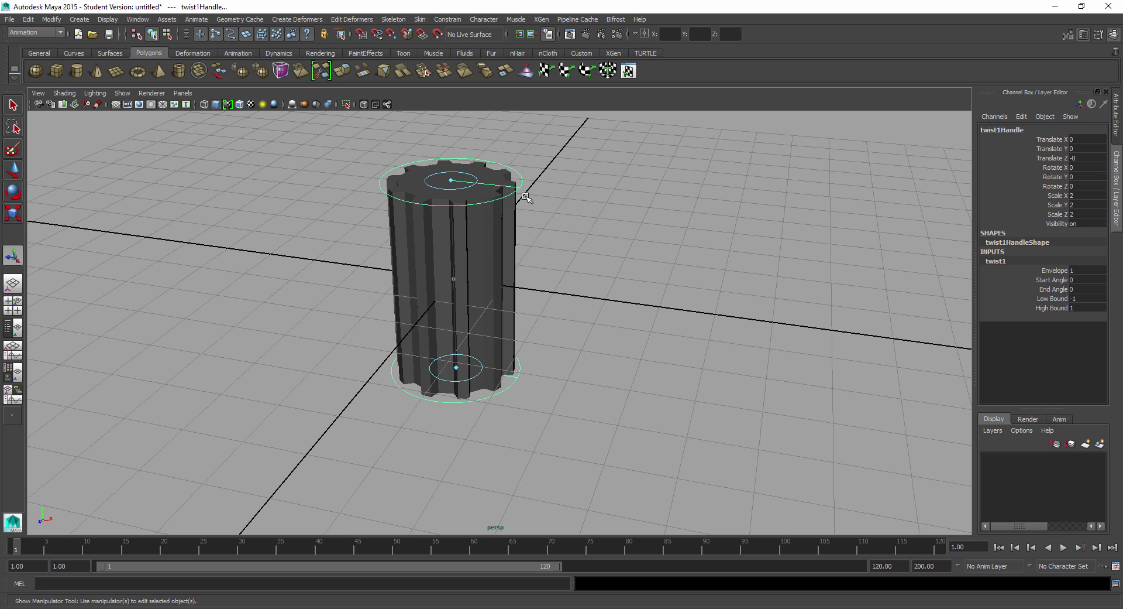
{"action": "middle_click_drag", "start_coordinate": [548, 281], "coordinate": [559, 291], "text": "alt"}
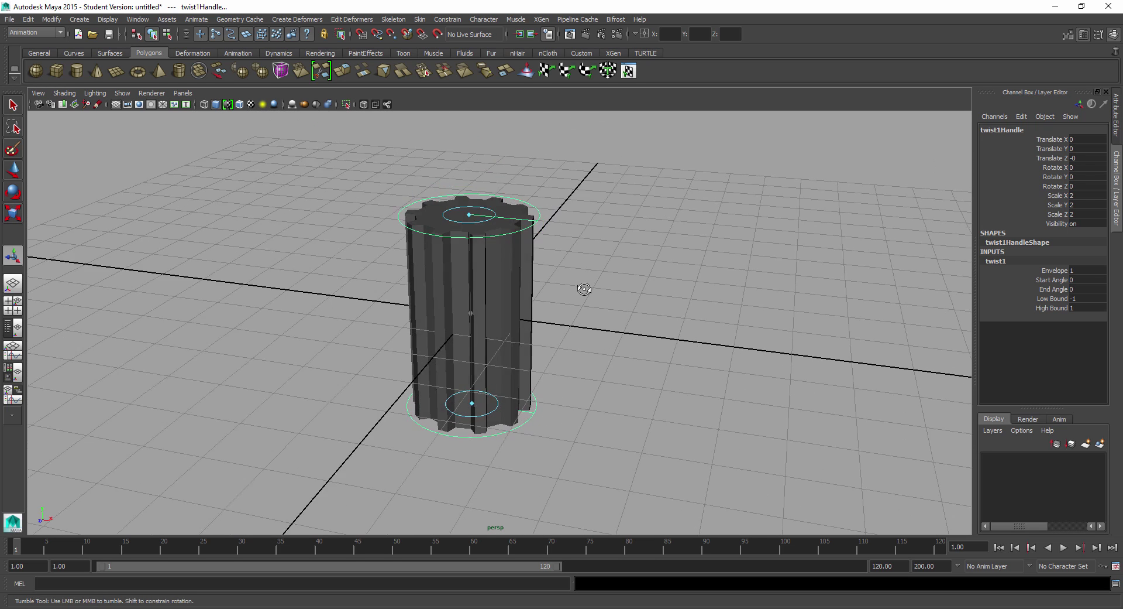
{"action": "left_click_drag", "start_coordinate": [584, 289], "coordinate": [582, 289], "text": "alt"}
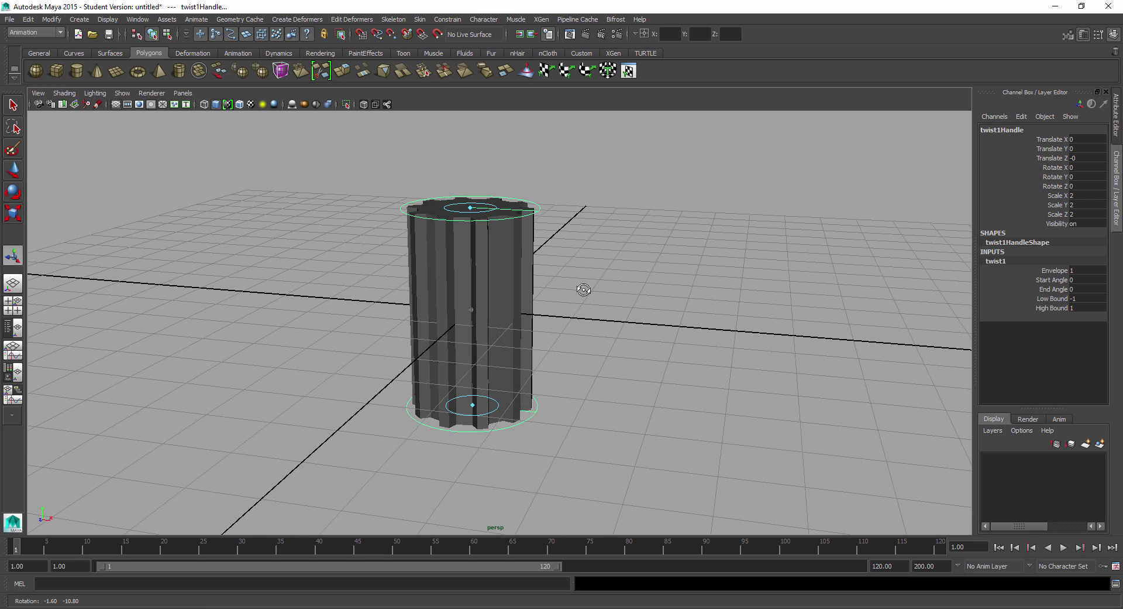
{"action": "left_click", "coordinate": [1051, 289]}
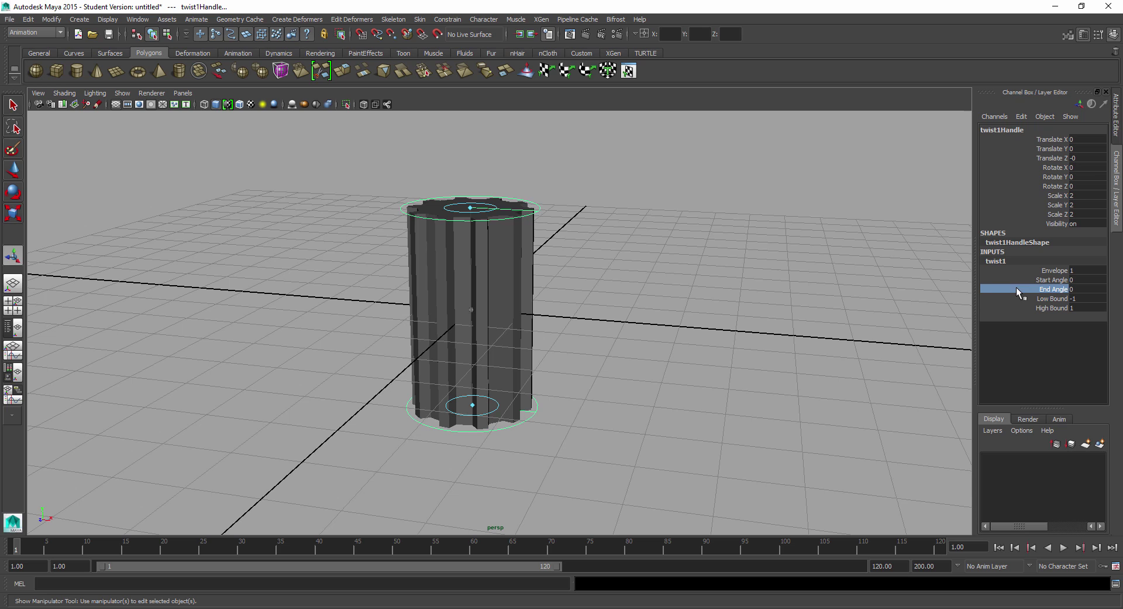
Slide twist1's End Angle up and down, settling near 458.64, then deselect and inspect the threads
{"action": "middle_click_drag", "start_coordinate": [727, 285], "coordinate": [841, 285]}
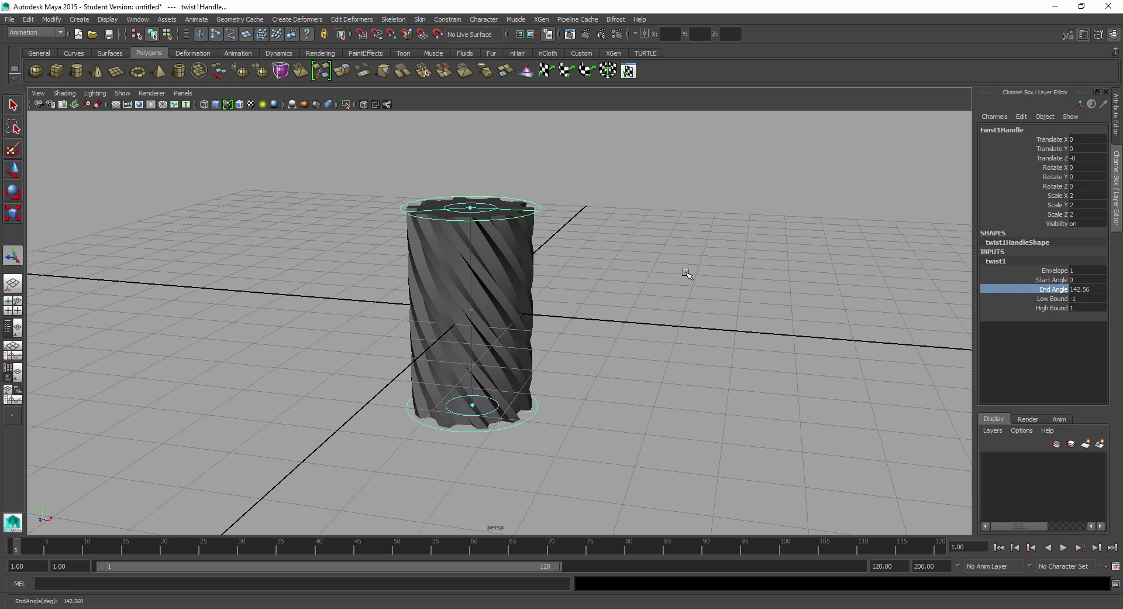
{"action": "middle_click_drag", "start_coordinate": [687, 274], "coordinate": [860, 280]}
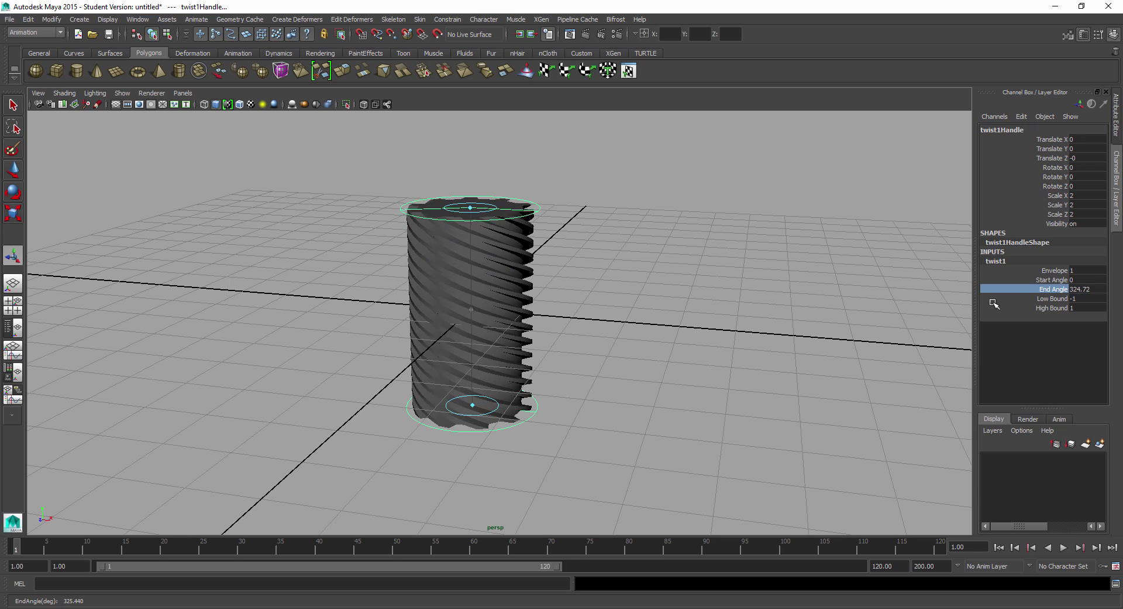
{"action": "middle_click_drag", "start_coordinate": [1008, 303], "coordinate": [918, 293]}
{"action": "left_click_drag", "start_coordinate": [918, 293], "coordinate": [682, 294], "text": "alt"}
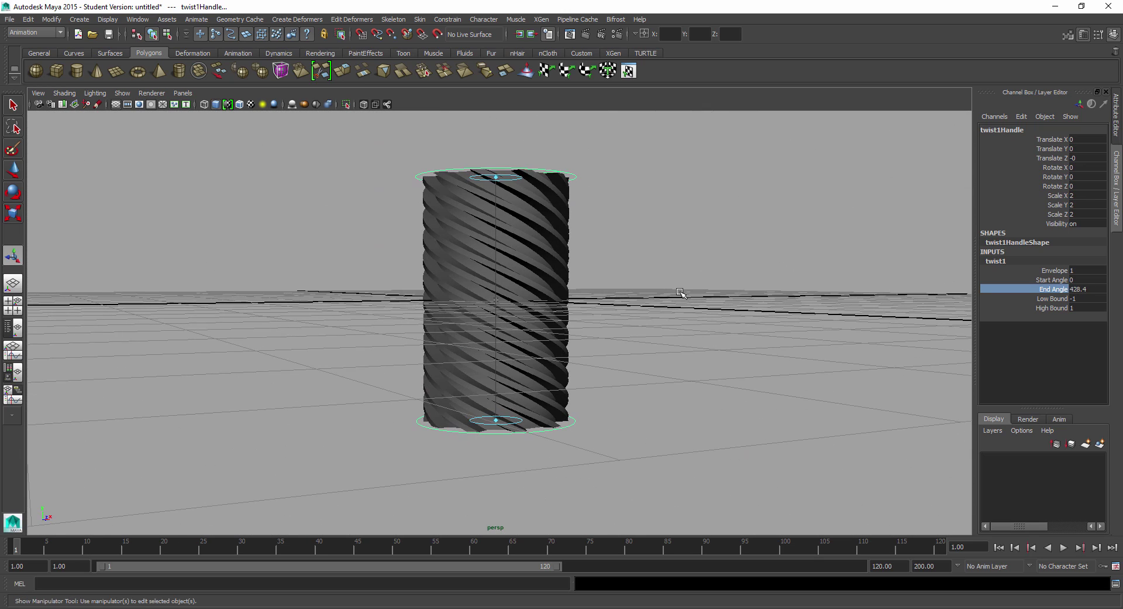
{"action": "middle_click_drag", "start_coordinate": [687, 289], "coordinate": [699, 290]}
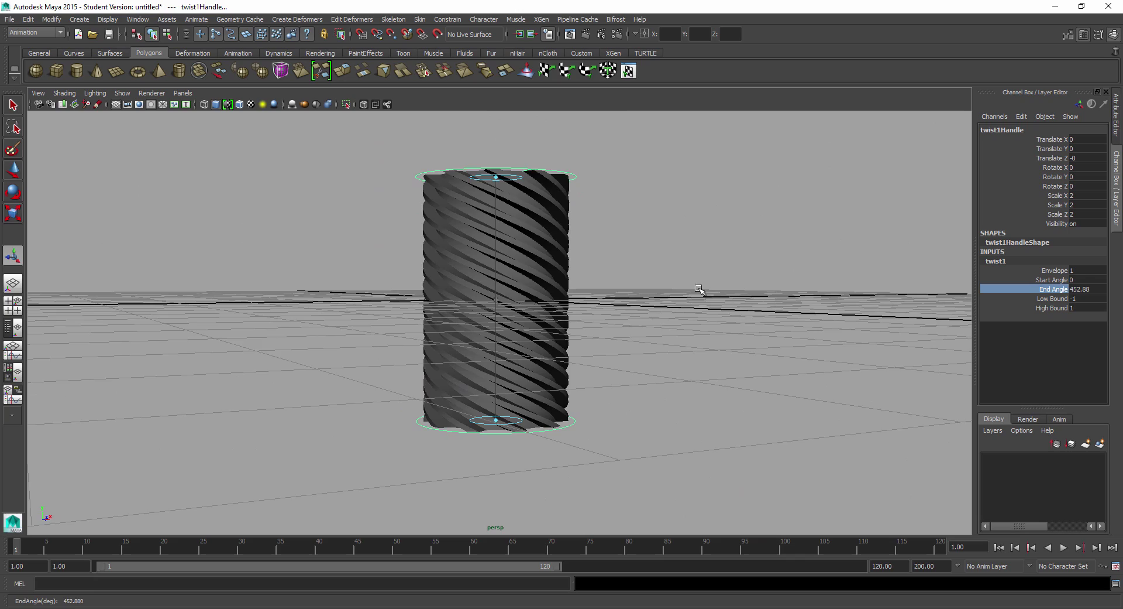
{"action": "left_click_drag", "start_coordinate": [699, 289], "coordinate": [662, 271], "text": "alt"}
{"action": "left_click", "coordinate": [697, 326]}
{"action": "mouse_move", "coordinate": [697, 326]}
{"action": "left_mouse_down", "text": "alt"}
{"action": "mouse_move", "coordinate": [671, 300]}
{"action": "mouse_move", "coordinate": [667, 275]}
{"action": "mouse_move", "coordinate": [685, 328]}
{"action": "left_mouse_up", "text": "alt"}
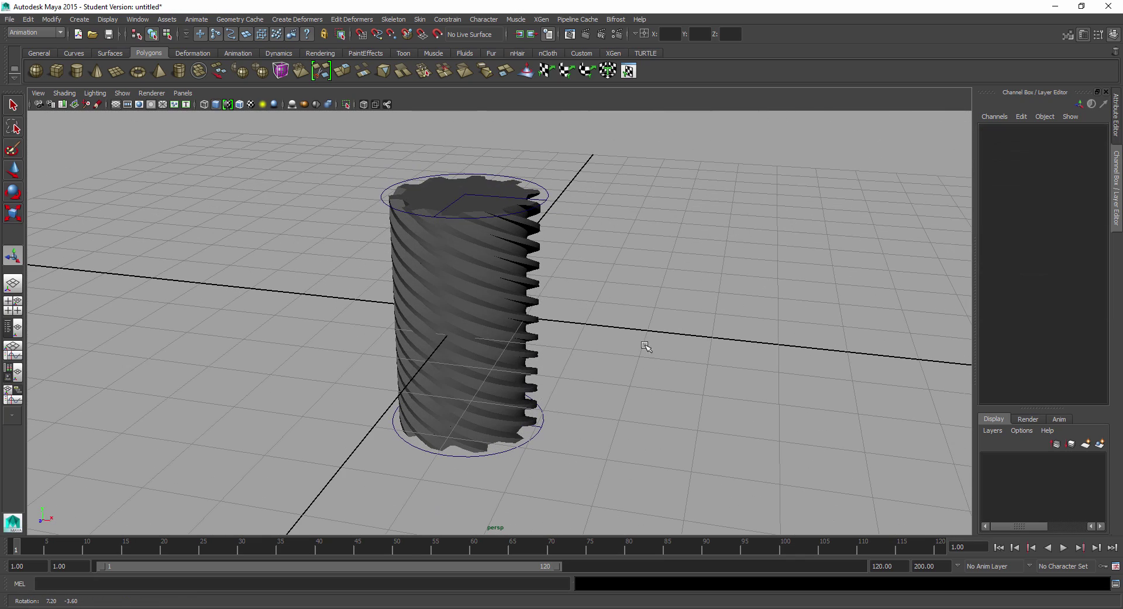
{"action": "left_click_drag", "start_coordinate": [703, 383], "coordinate": [673, 351], "text": "alt"}
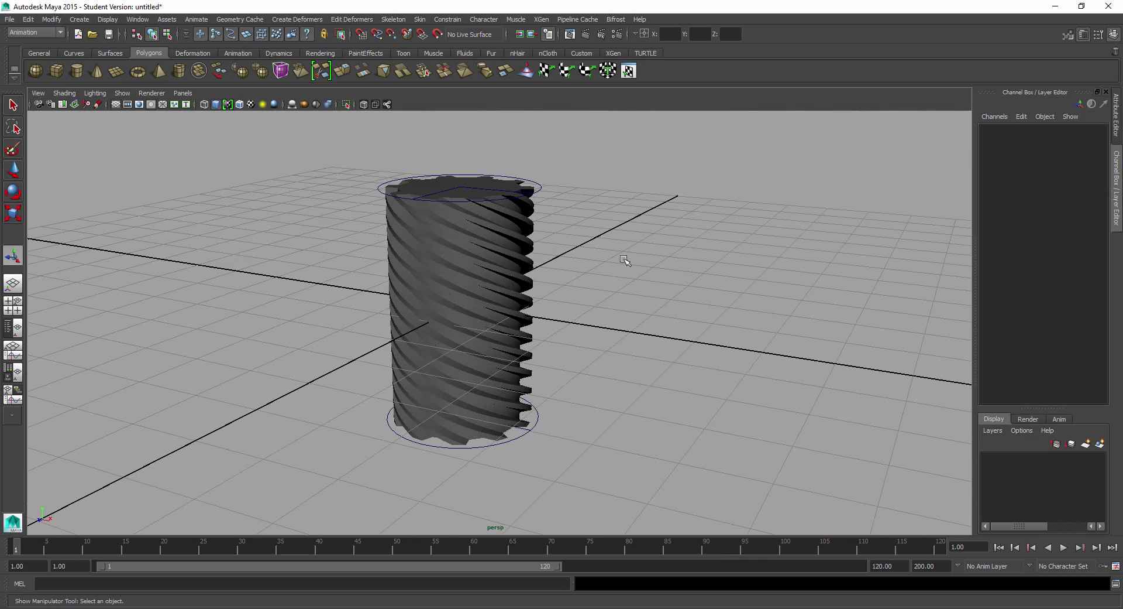
Create a second cylinder at Translate Y 2.996, scaled 0.264 in Y and 1.679 in X/Z
{"action": "mouse_move", "coordinate": [297, 234]}
{"action": "left_mouse_down", "text": "alt"}
{"action": "mouse_move", "coordinate": [296, 266]}
{"action": "mouse_move", "coordinate": [301, 225]}
{"action": "mouse_move", "coordinate": [302, 241]}
{"action": "left_mouse_up", "text": "alt"}
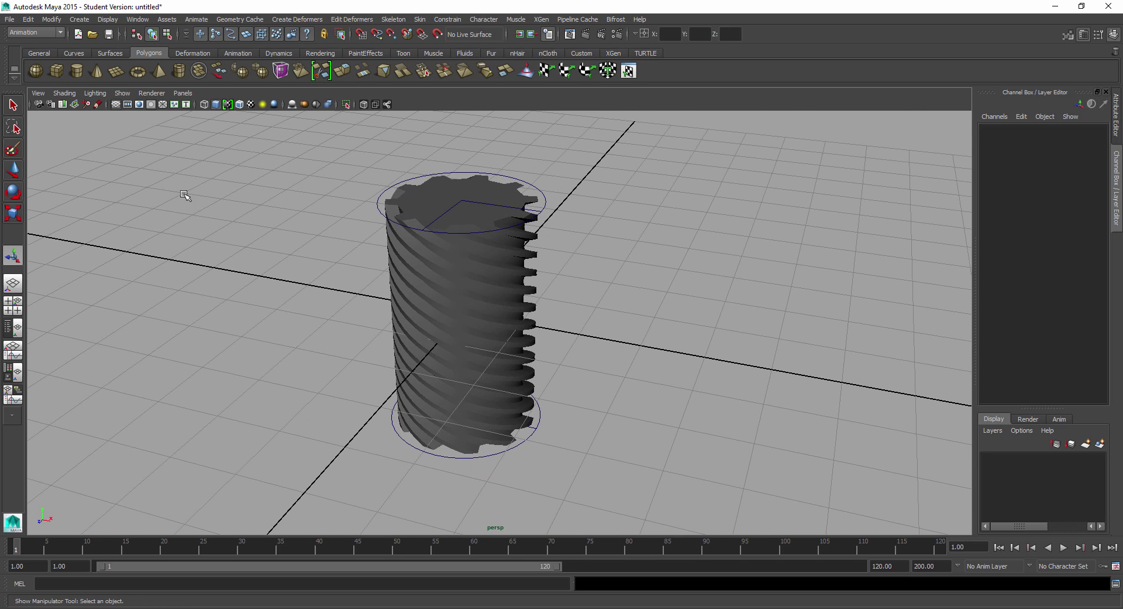
{"action": "left_click", "coordinate": [81, 70]}
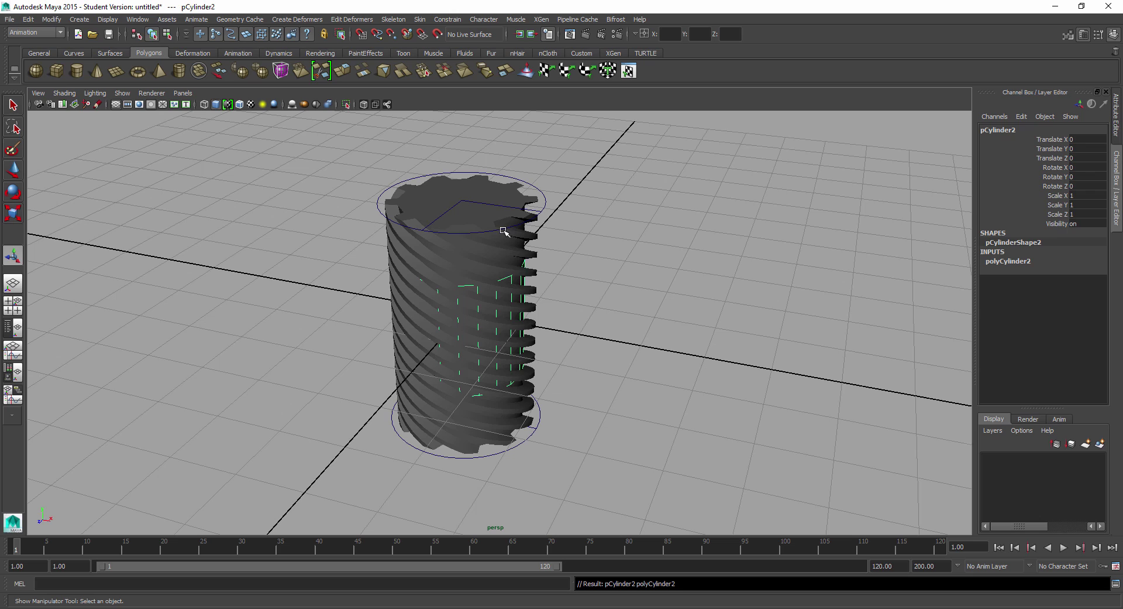
{"action": "key", "text": "w"}
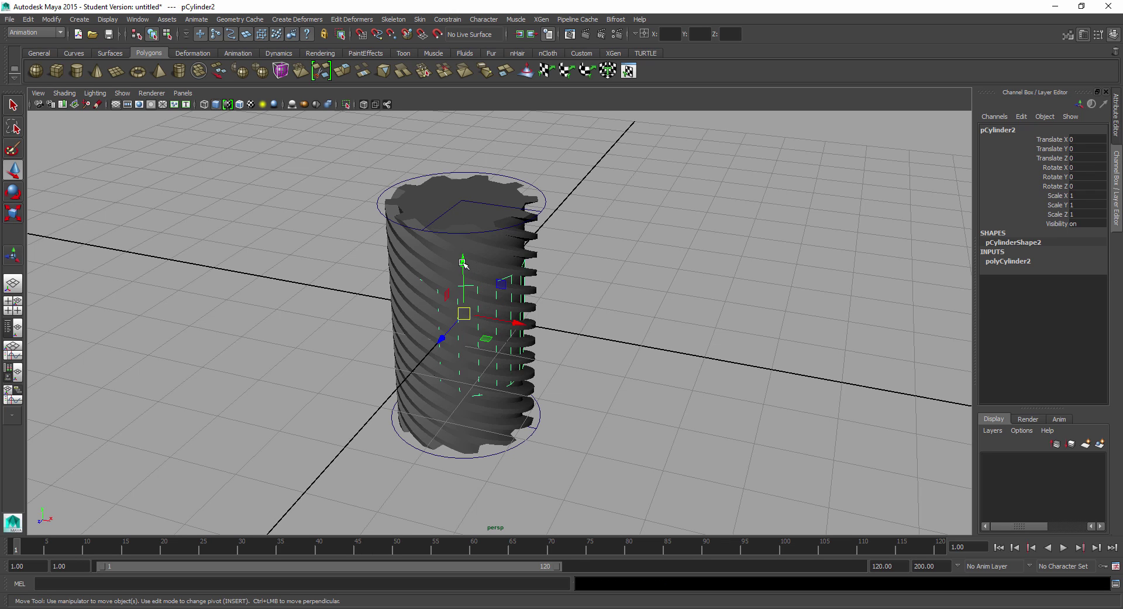
{"action": "left_click_drag", "start_coordinate": [463, 261], "coordinate": [469, 153]}
{"action": "key", "text": "r"}
{"action": "scroll", "coordinate": [479, 166], "scroll_direction": "down", "scroll_amount": 2}
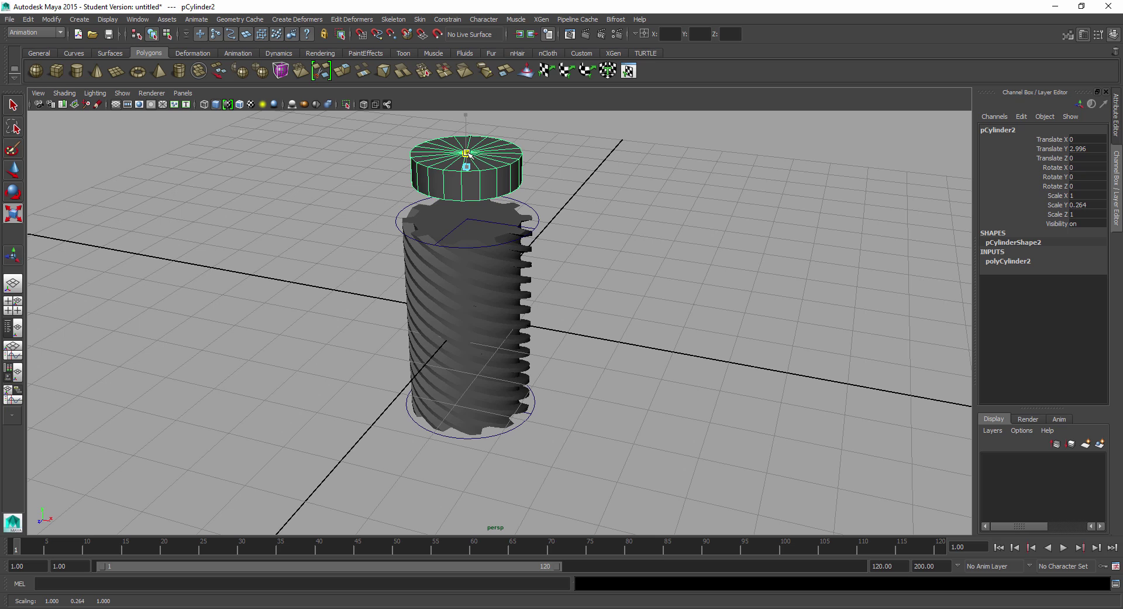
{"action": "key", "text": "e"}
{"action": "left_click_drag", "start_coordinate": [567, 206], "coordinate": [564, 230], "text": "alt"}
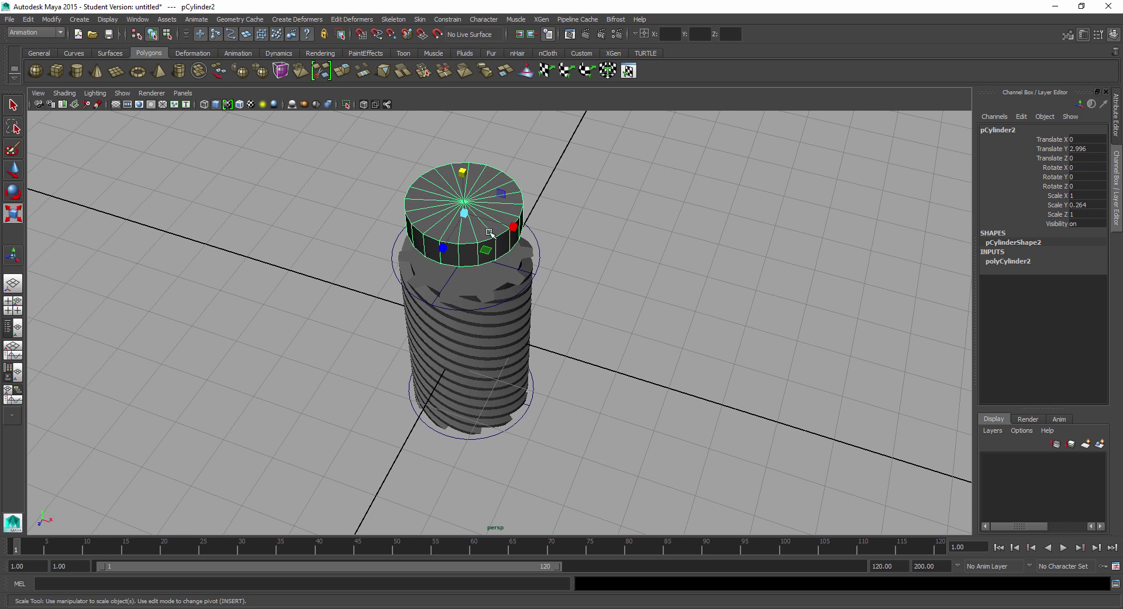
{"action": "left_click_drag", "start_coordinate": [485, 251], "coordinate": [634, 251]}
{"action": "left_click_drag", "start_coordinate": [692, 217], "coordinate": [572, 304], "text": "alt"}
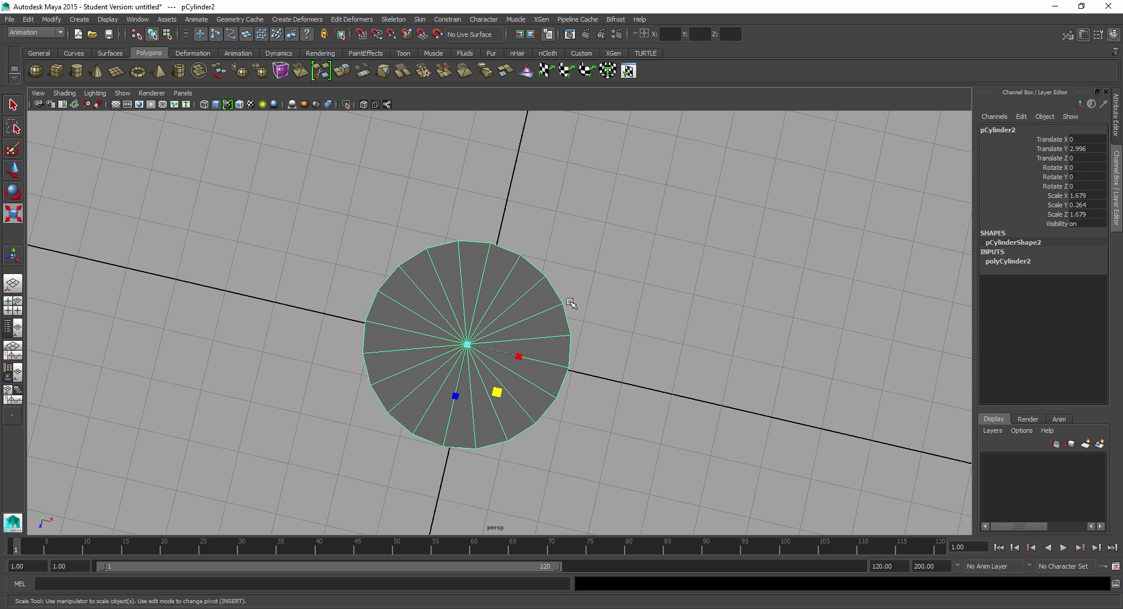
Lower the head cylinder's Subdivisions Axis so it becomes a six-sided hexagon
{"action": "left_click", "coordinate": [993, 263]}
{"action": "left_click", "coordinate": [1017, 288]}
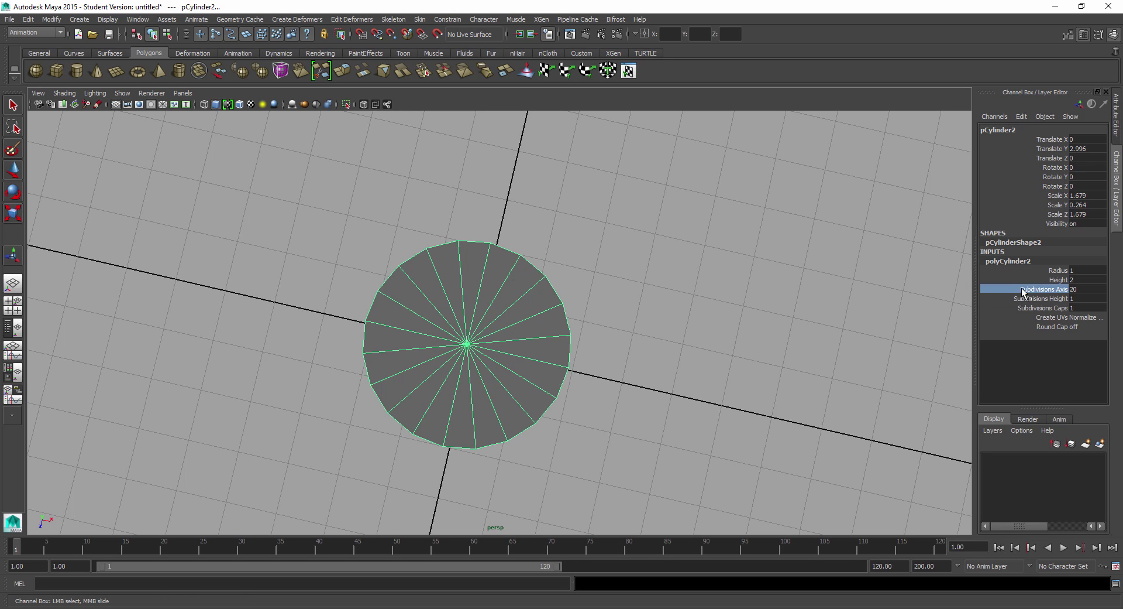
{"action": "middle_click_drag", "start_coordinate": [761, 243], "coordinate": [680, 248]}
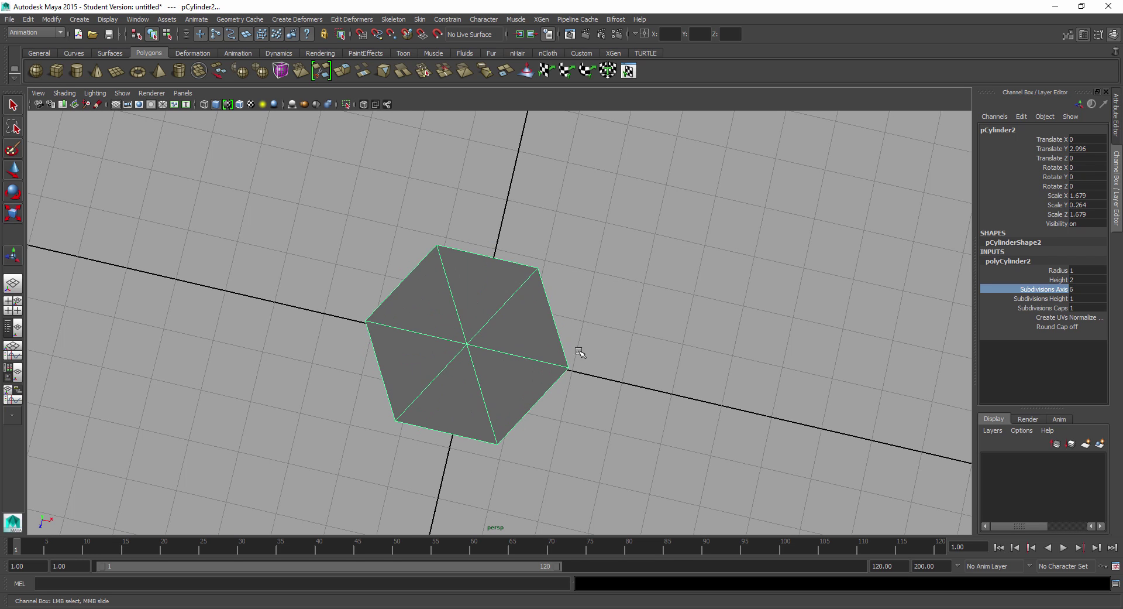
{"action": "left_click_drag", "start_coordinate": [591, 364], "coordinate": [620, 306], "text": "alt"}
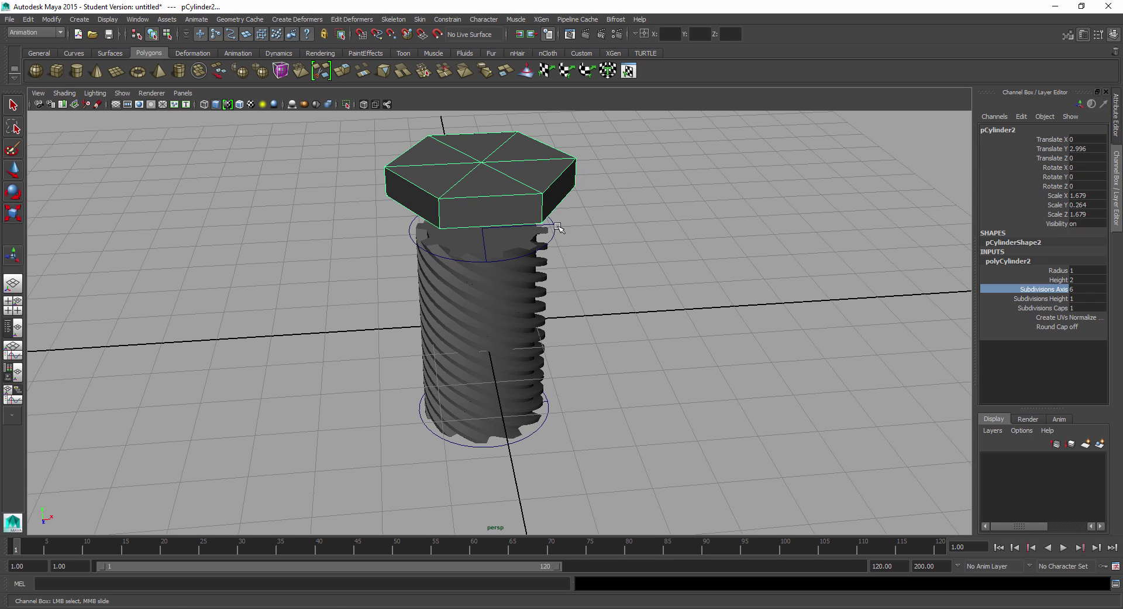
Move the hexagonal head down to about Translate Y 2.26, scale it to about 1.86 in X/Z, and review
{"action": "key", "text": "w"}
{"action": "left_click_drag", "start_coordinate": [483, 124], "coordinate": [554, 188]}
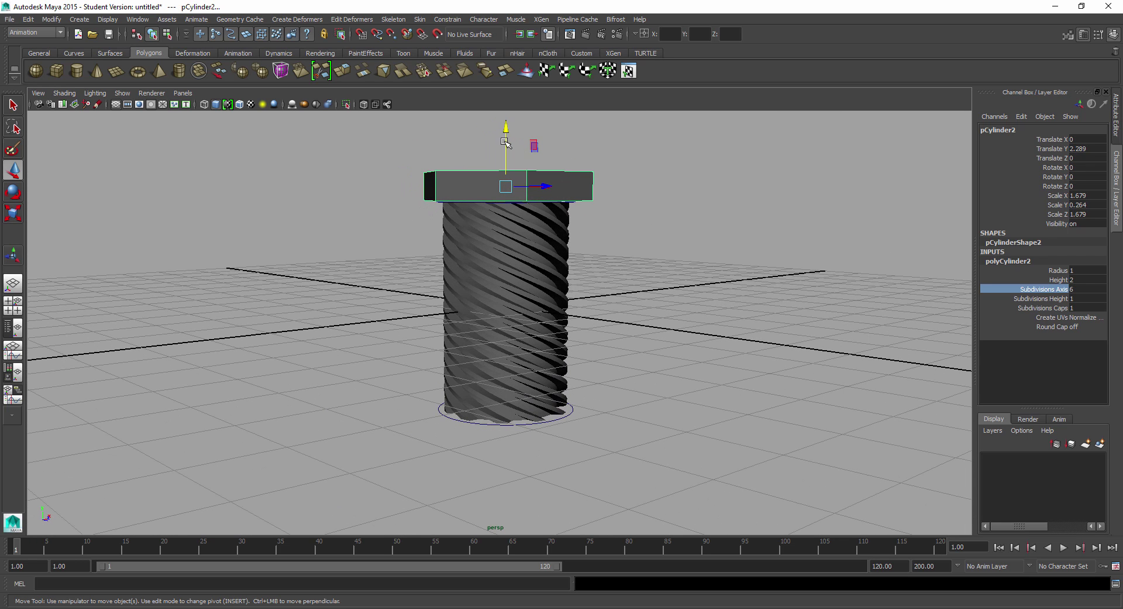
{"action": "left_click_drag", "start_coordinate": [508, 125], "coordinate": [514, 226]}
{"action": "key", "text": "r"}
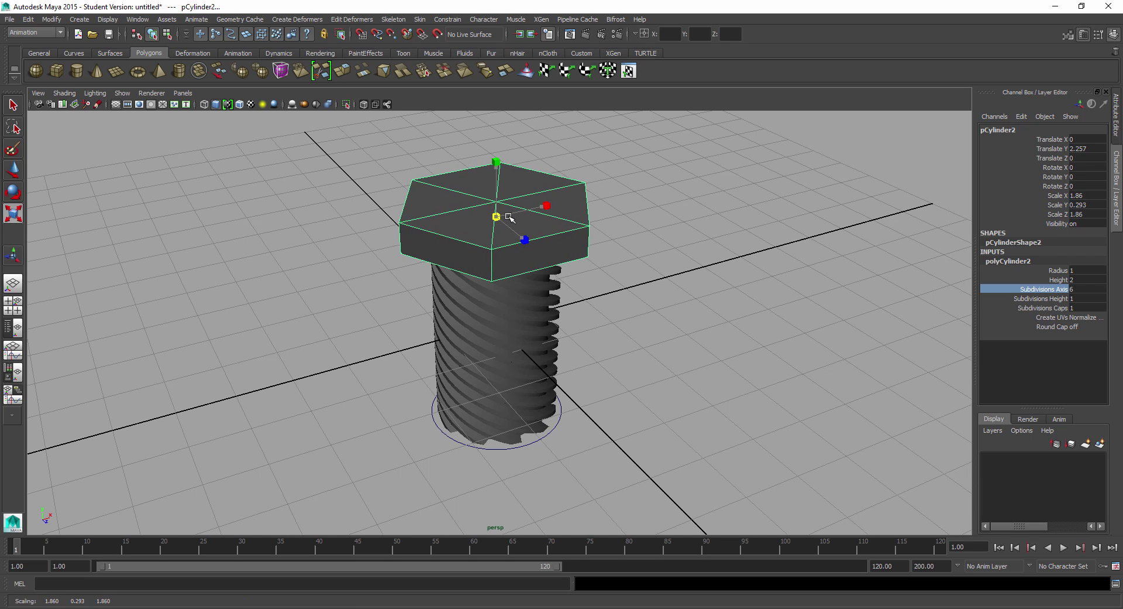
{"action": "left_click", "coordinate": [632, 271]}
{"action": "left_click_drag", "start_coordinate": [631, 271], "coordinate": [615, 242], "text": "alt"}
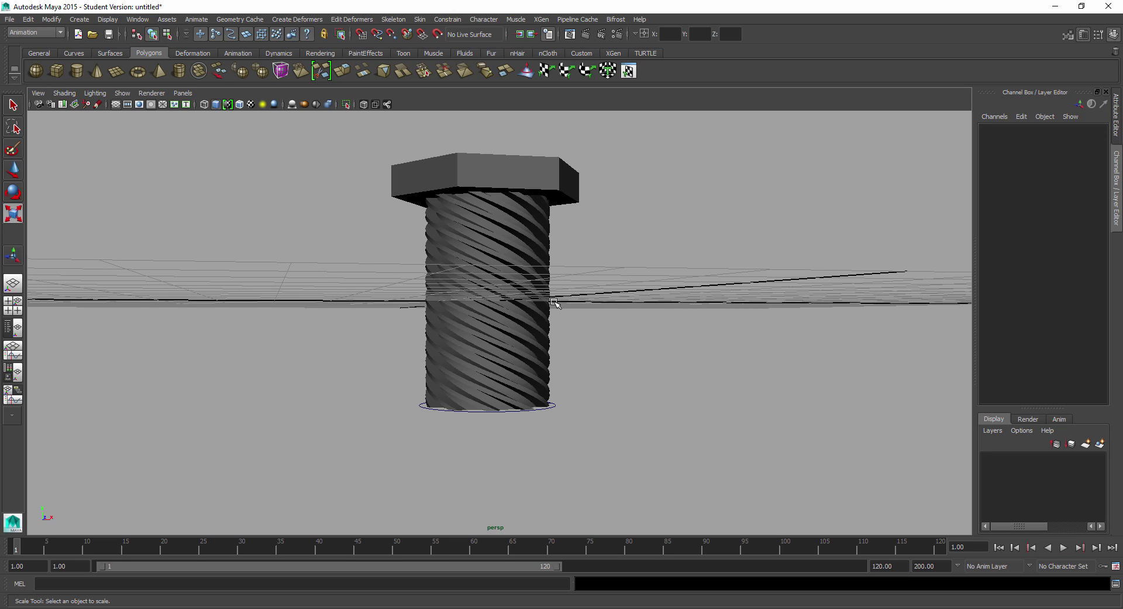
{"action": "left_click_drag", "start_coordinate": [577, 251], "coordinate": [629, 274], "text": "alt"}
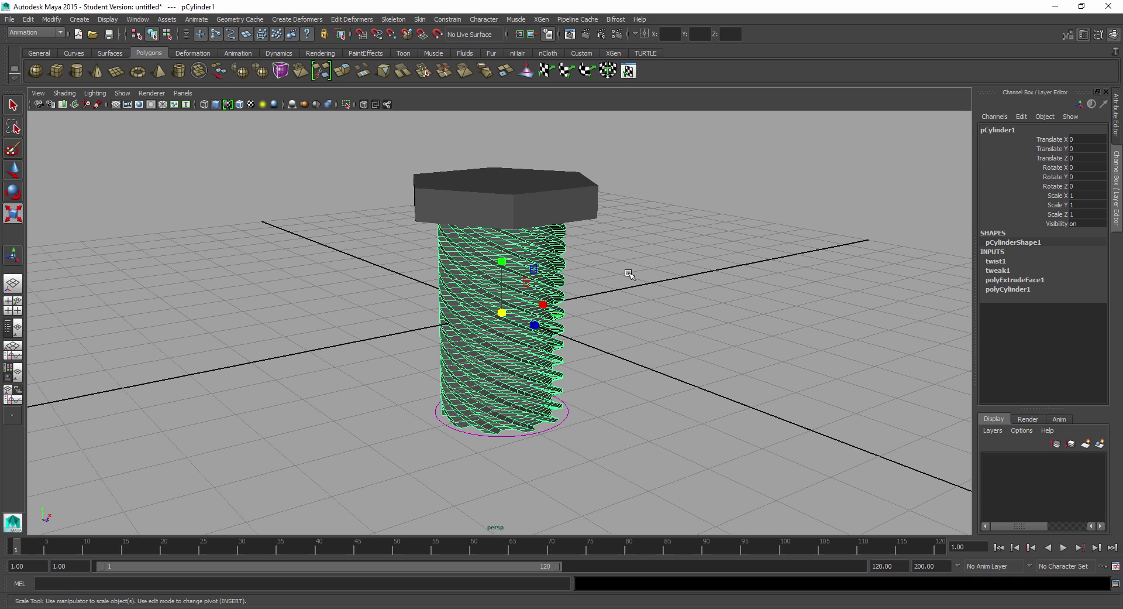
Set the thread extrusion's Local Translate Z to 0.1
{"action": "left_click", "coordinate": [1007, 279]}
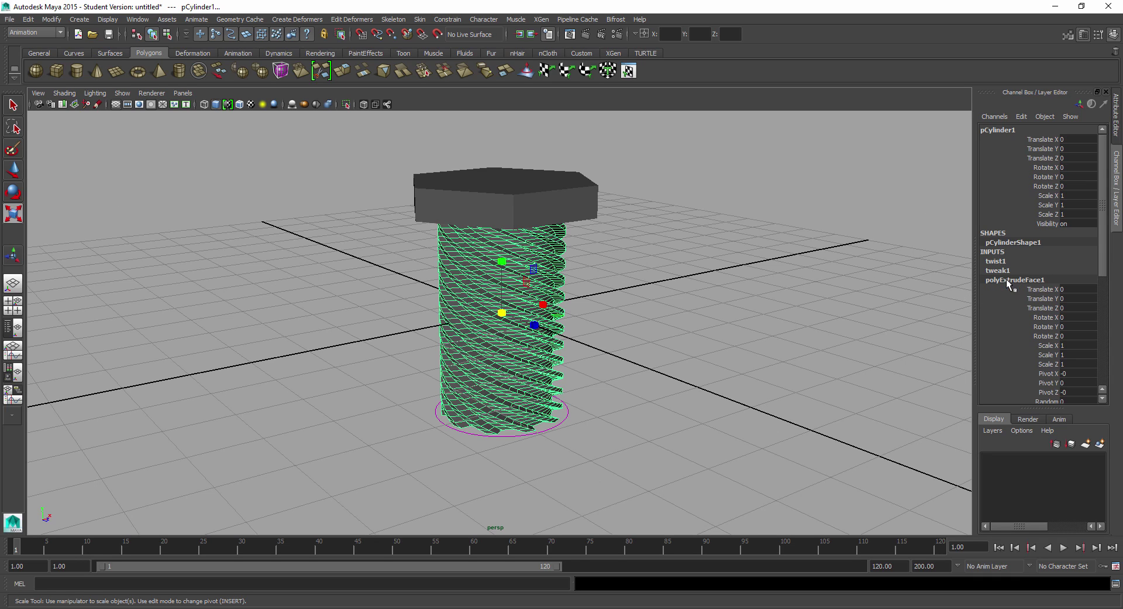
{"action": "left_click_drag", "start_coordinate": [1105, 276], "coordinate": [1106, 303]}
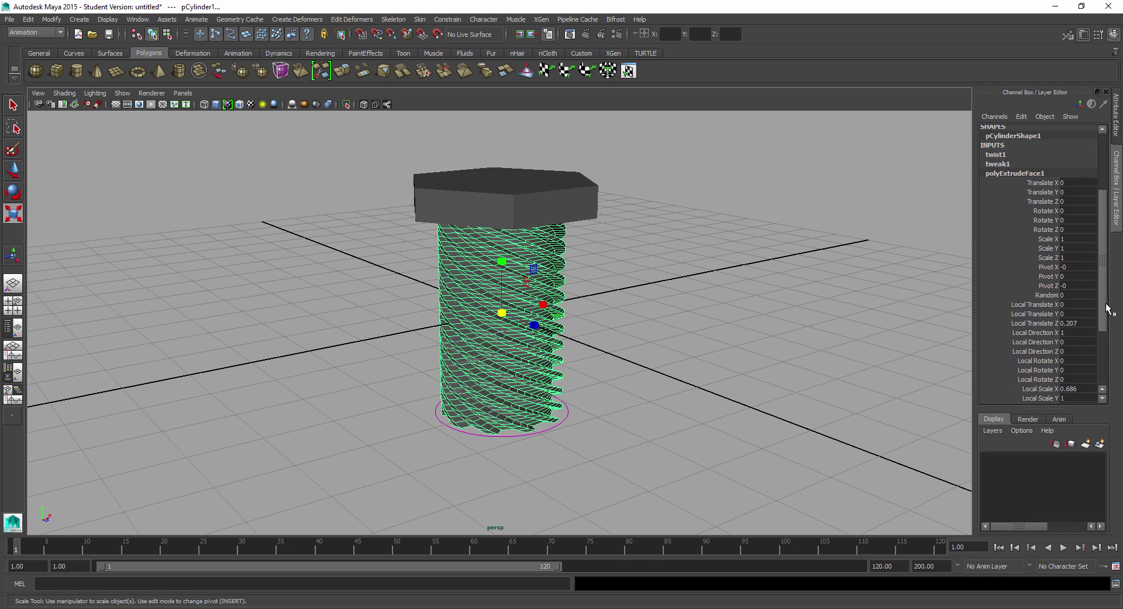
{"action": "double_click", "coordinate": [1072, 322]}
{"action": "key", "text": "Return"}
Inspect the shallower threads, then try a Local Scale X of 0.8 on the extrusion
{"action": "left_click", "coordinate": [646, 334]}
{"action": "left_click_drag", "start_coordinate": [647, 333], "coordinate": [485, 334], "text": "alt"}
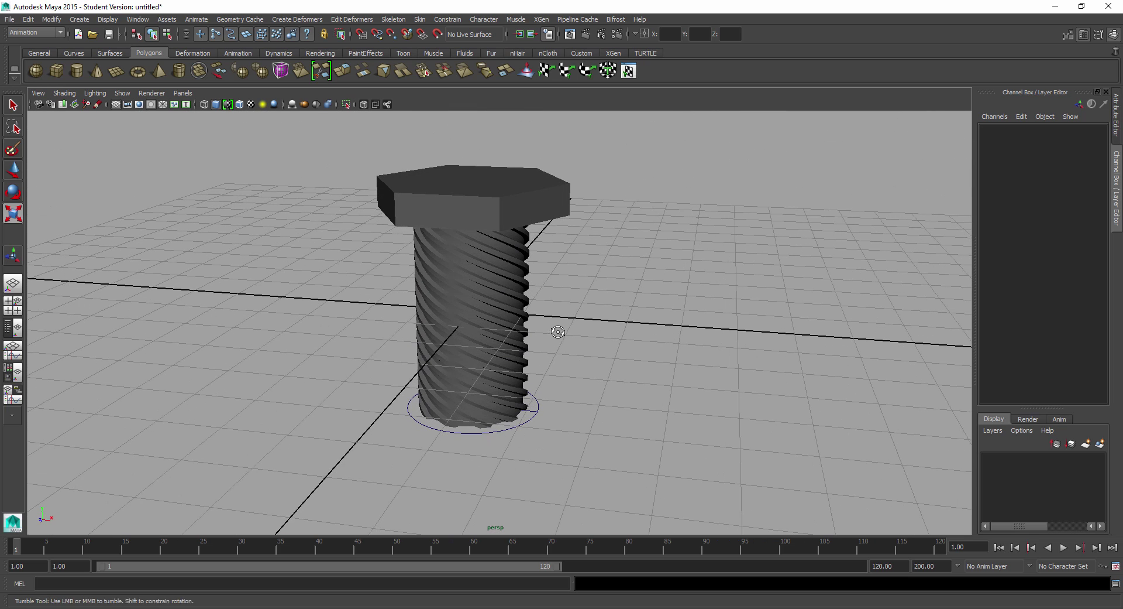
{"action": "left_click_drag", "start_coordinate": [557, 328], "coordinate": [504, 293], "text": "alt"}
{"action": "left_click", "coordinate": [503, 293]}
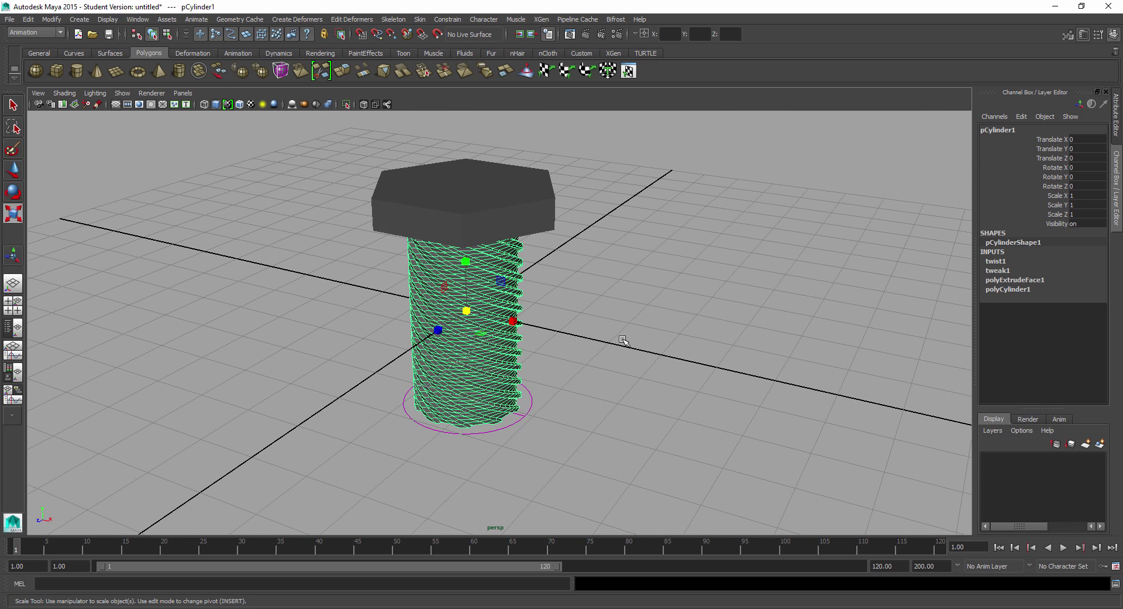
{"action": "left_click", "coordinate": [1007, 281]}
{"action": "scroll", "coordinate": [1056, 339], "scroll_direction": "down", "scroll_amount": 3}
{"action": "scroll", "coordinate": [1056, 340], "scroll_direction": "down", "scroll_amount": 7}
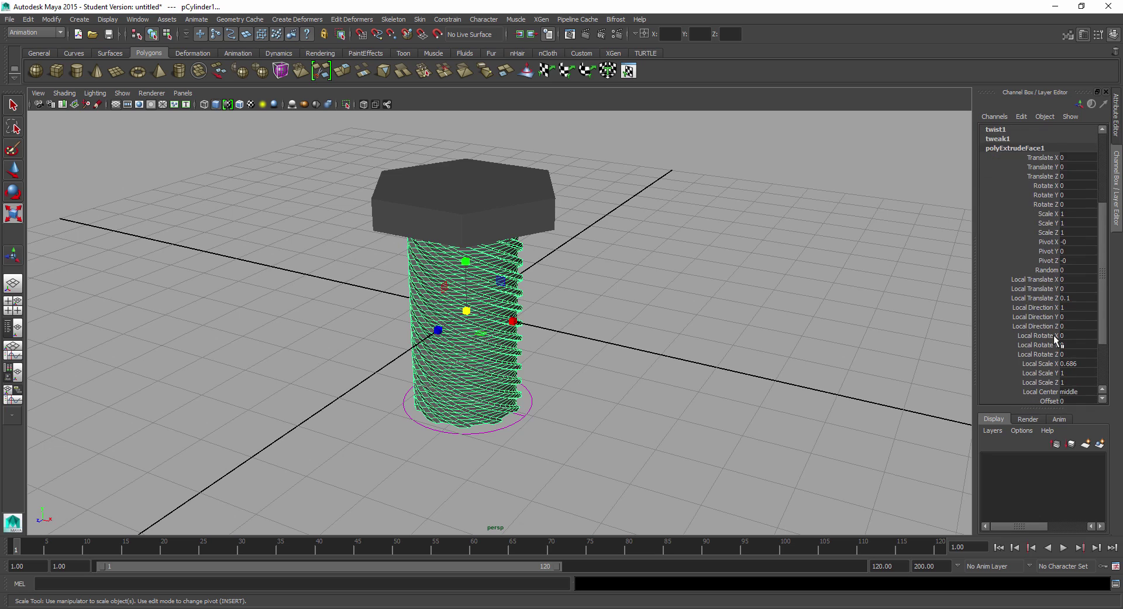
{"action": "left_click", "coordinate": [1064, 311]}
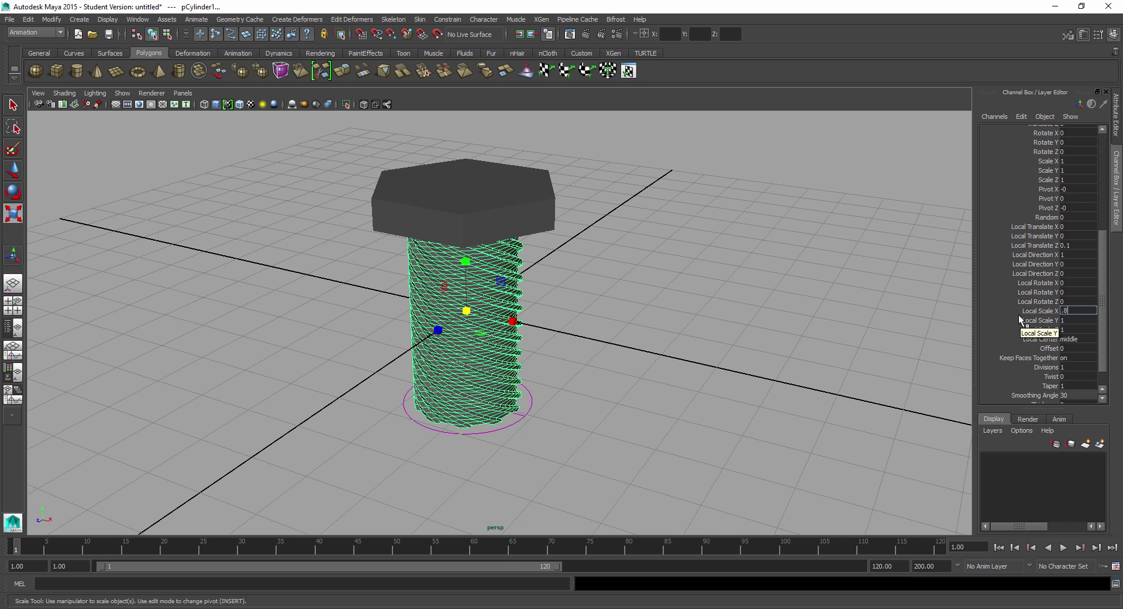
{"action": "key", "text": "Return"}
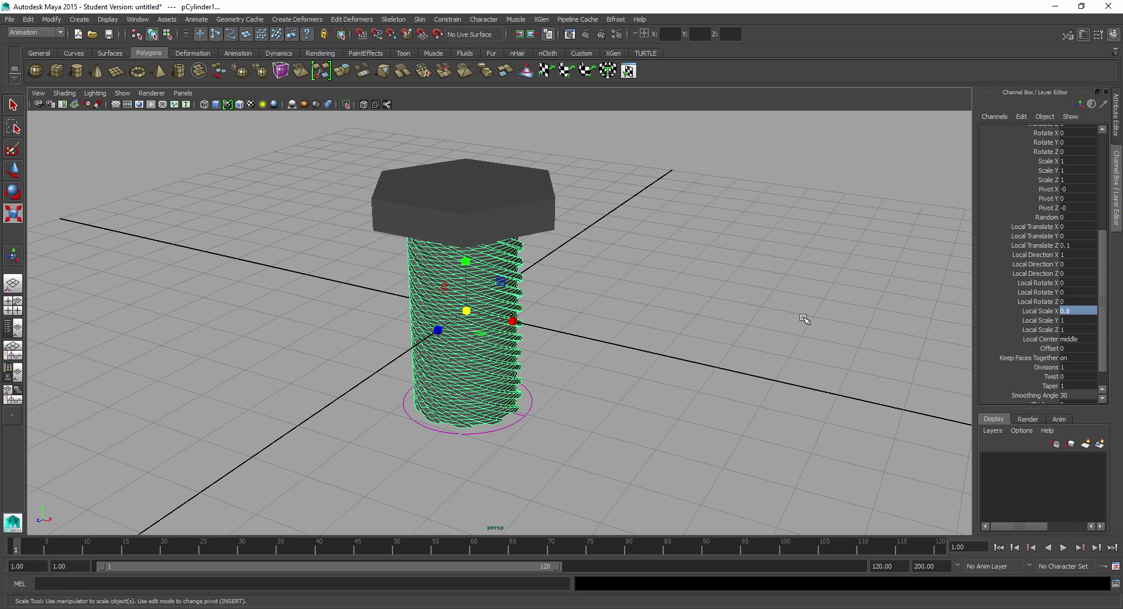
Set the extrusion's Local Scale X to 1 and check the resulting threads
{"action": "left_click", "coordinate": [697, 316]}
{"action": "left_click_drag", "start_coordinate": [578, 310], "coordinate": [585, 299], "text": "alt"}
{"action": "left_click", "coordinate": [504, 292]}
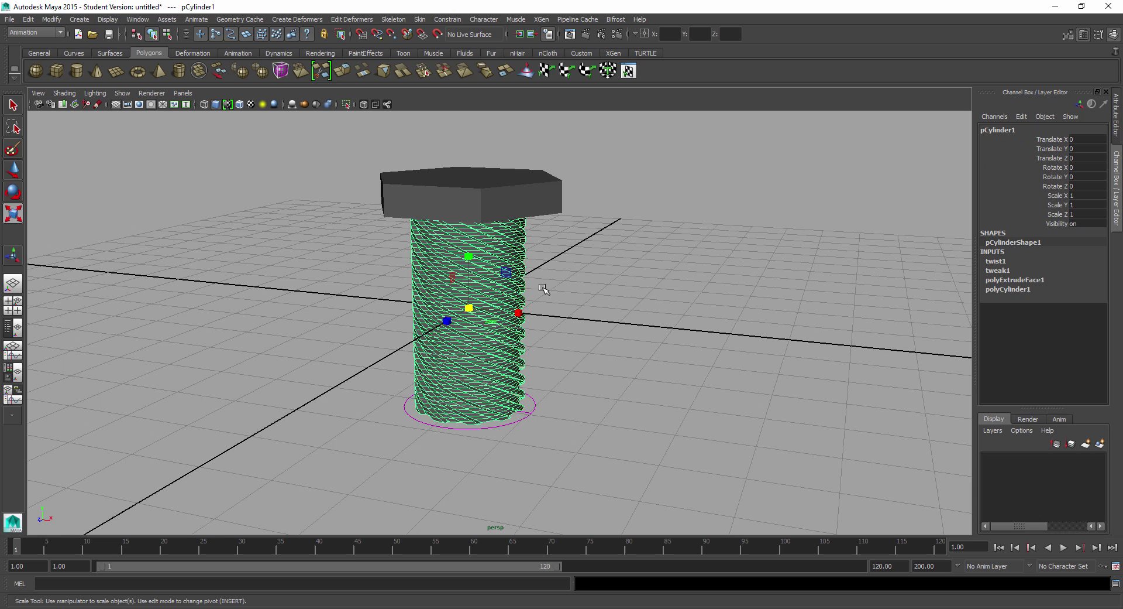
{"action": "left_click", "coordinate": [1025, 280]}
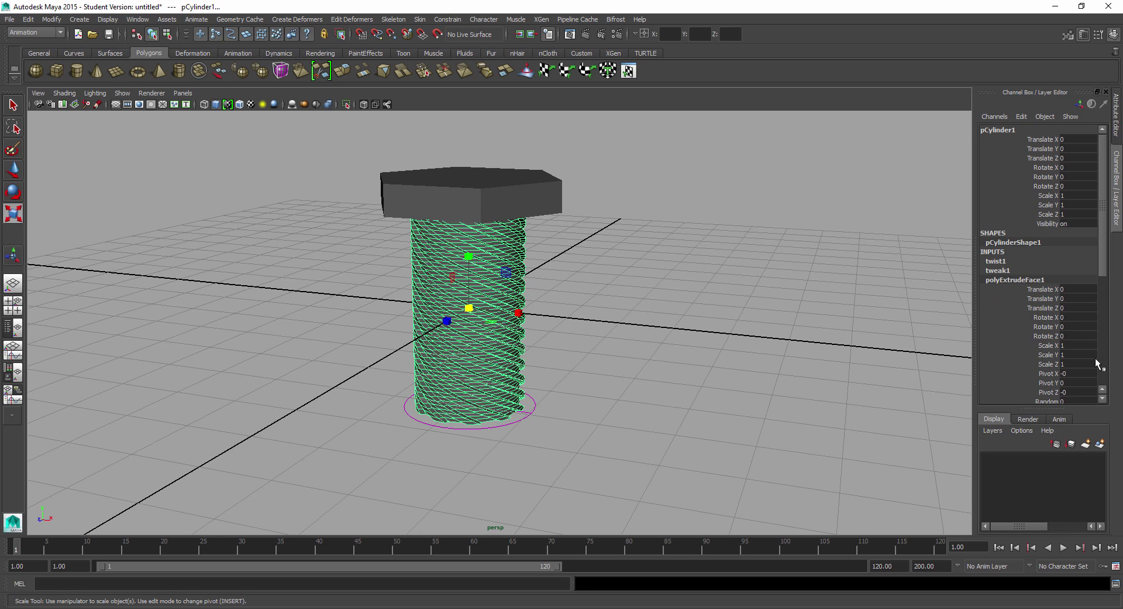
{"action": "scroll", "coordinate": [1095, 357], "scroll_direction": "down", "scroll_amount": 5}
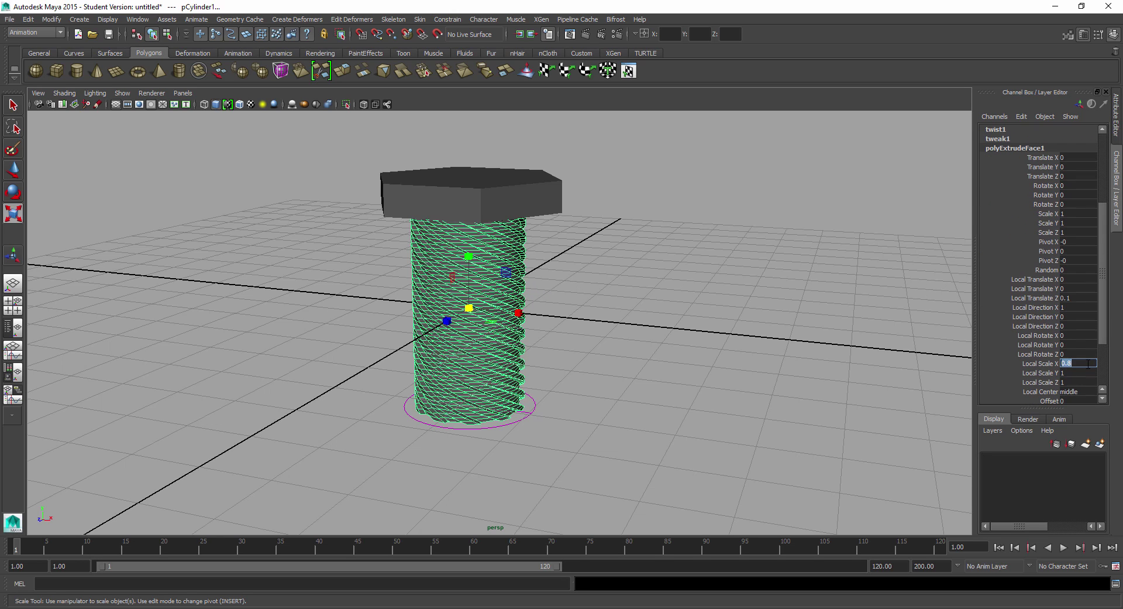
{"action": "type", "text": "1"}
{"action": "key", "text": "Return"}
{"action": "left_click", "coordinate": [584, 216]}
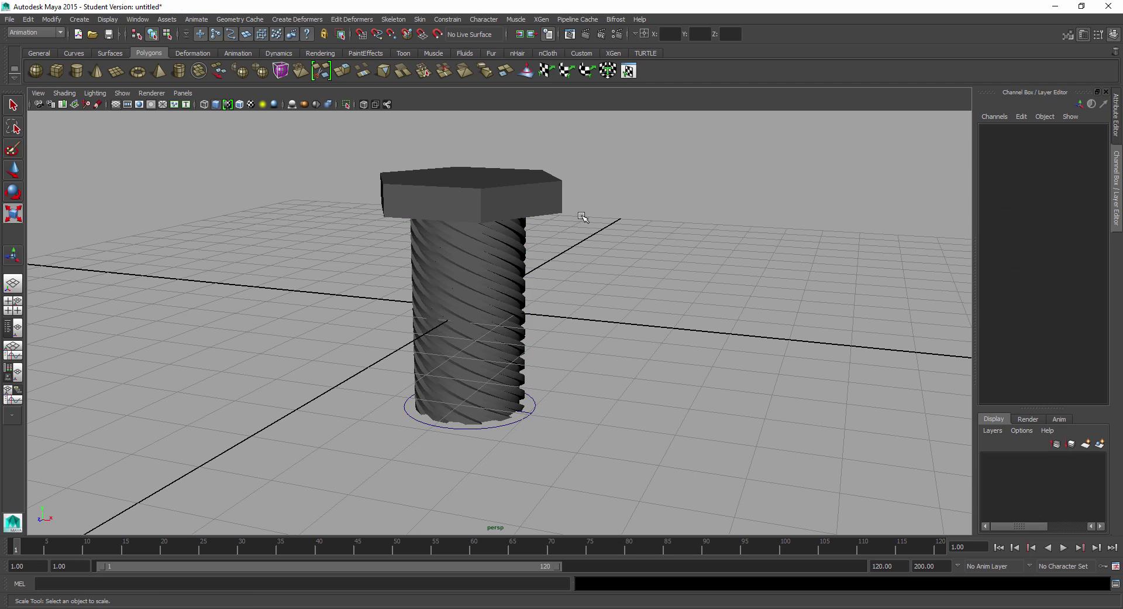
{"action": "left_click_drag", "start_coordinate": [622, 244], "coordinate": [550, 239], "text": "alt"}
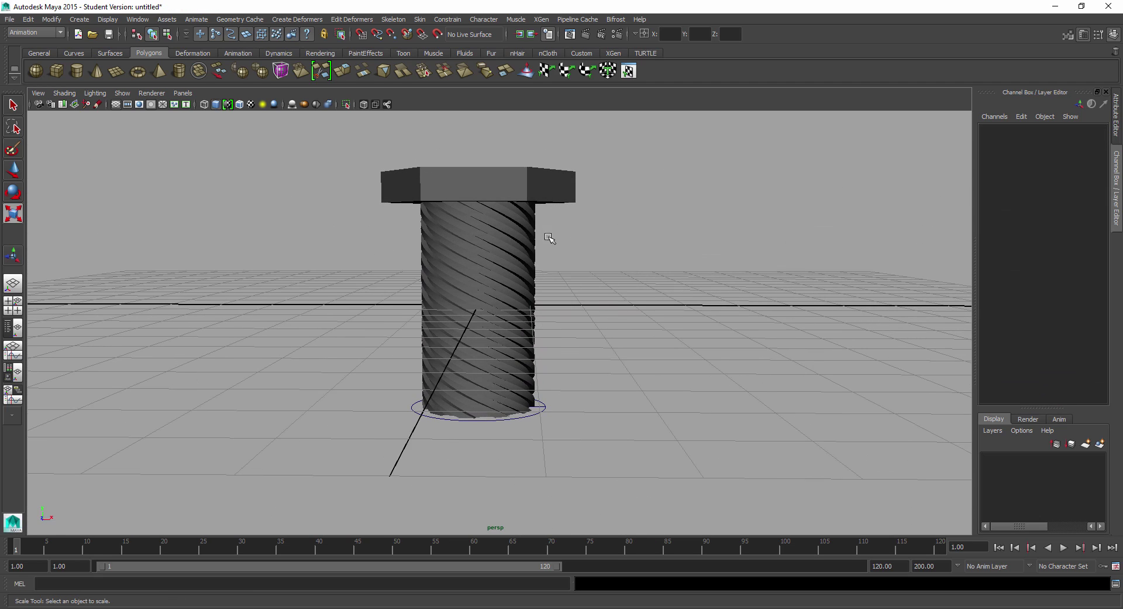
Select the threaded cylinder shaft, briefly opening and closing the Create Deformers menu
{"action": "left_click_drag", "start_coordinate": [549, 276], "coordinate": [574, 266], "text": "alt"}
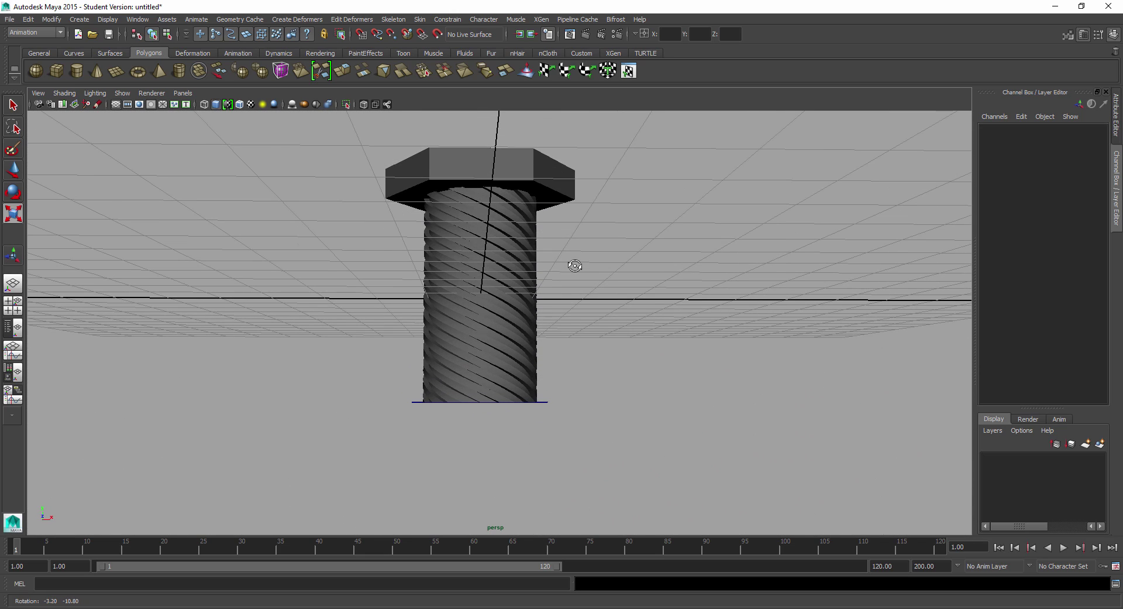
{"action": "left_click", "coordinate": [533, 300]}
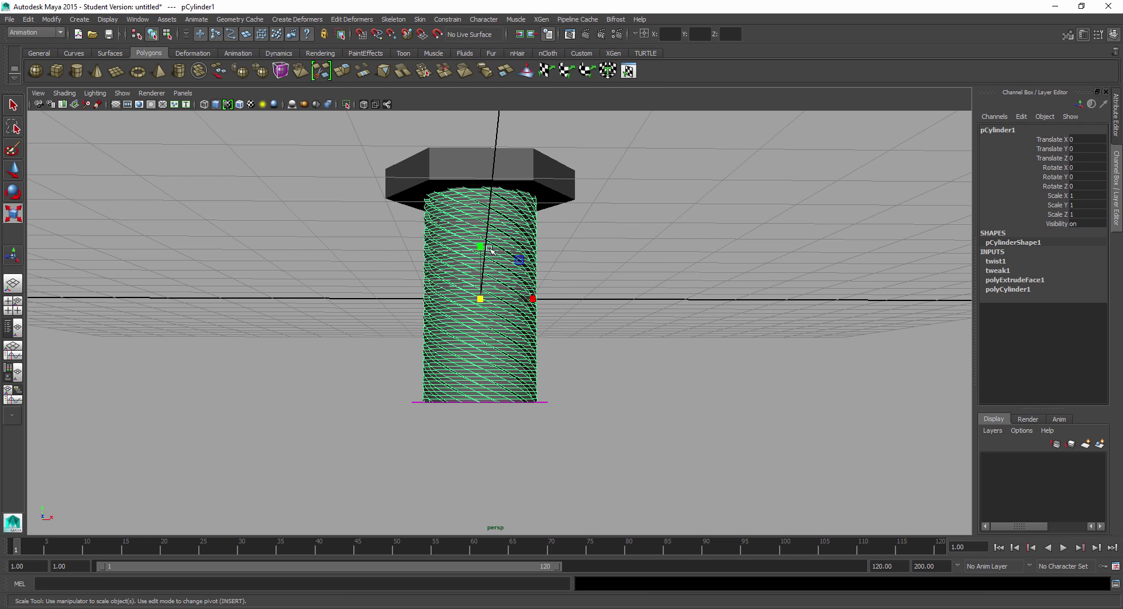
{"action": "left_click_drag", "start_coordinate": [391, 290], "coordinate": [472, 369], "text": "alt"}
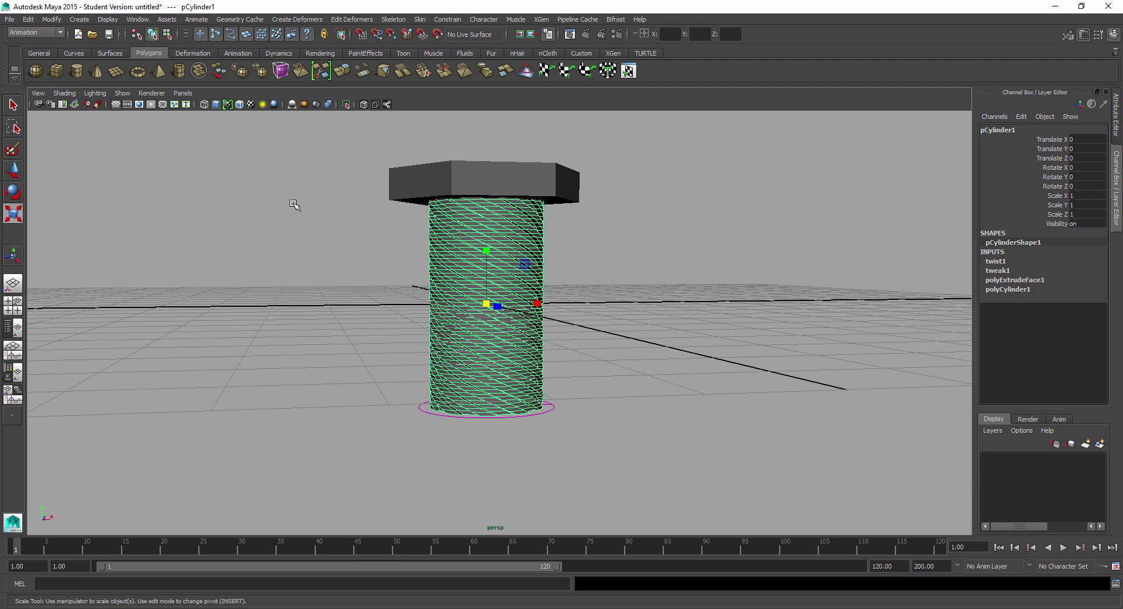
{"action": "left_click", "coordinate": [306, 20]}
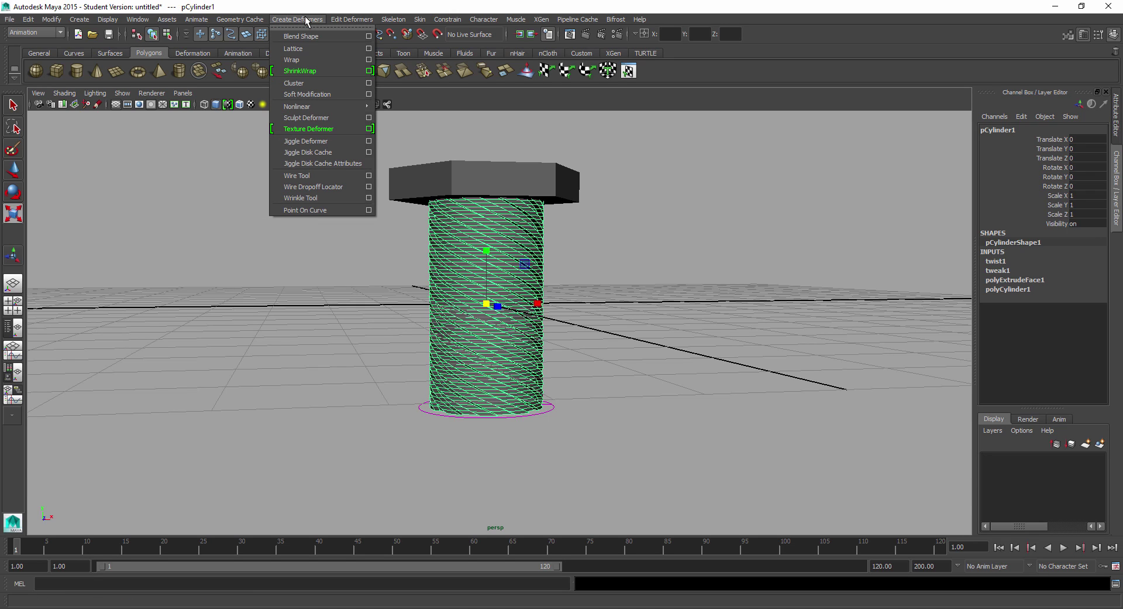
{"action": "left_click", "coordinate": [307, 21]}
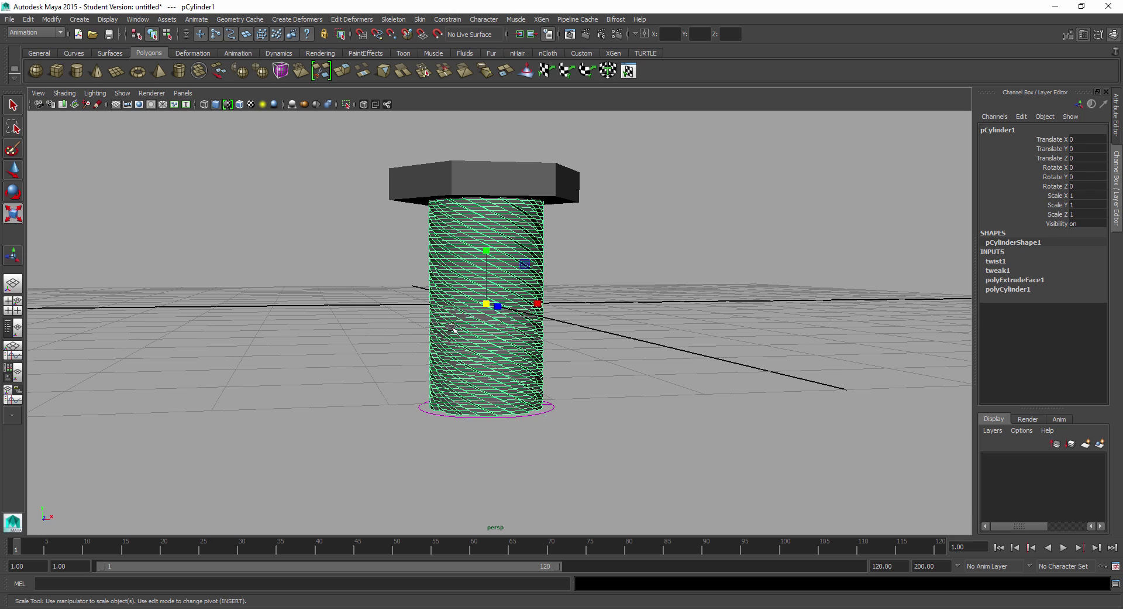
Delete the shaft's construction history and add a Nonlinear Flare deformer to it
{"action": "left_click", "coordinate": [33, 20]}
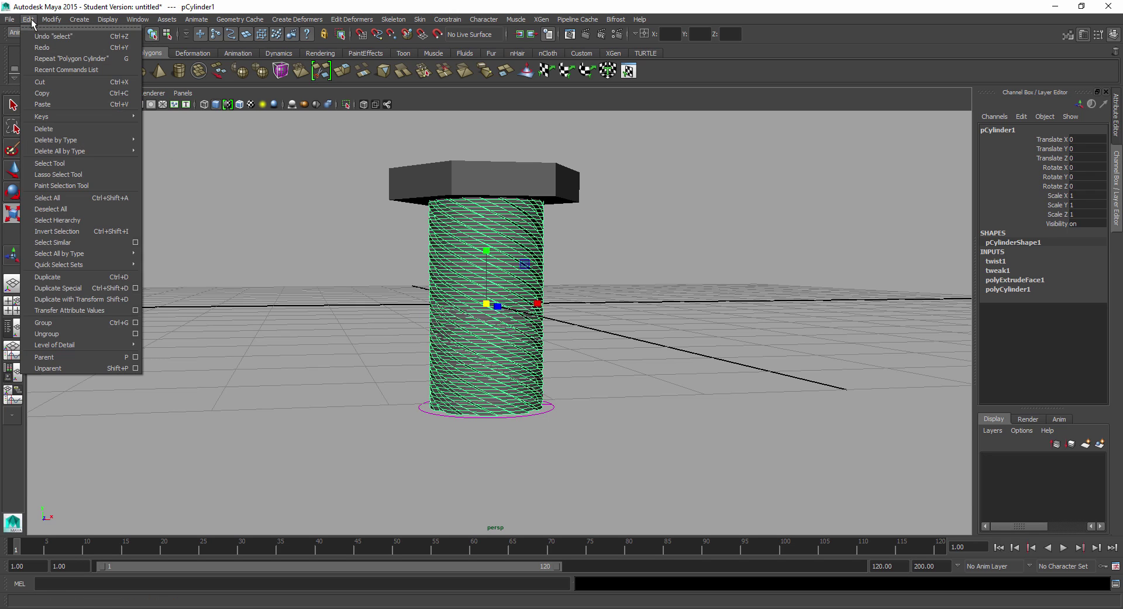
{"action": "mouse_move", "coordinate": [60, 143]}
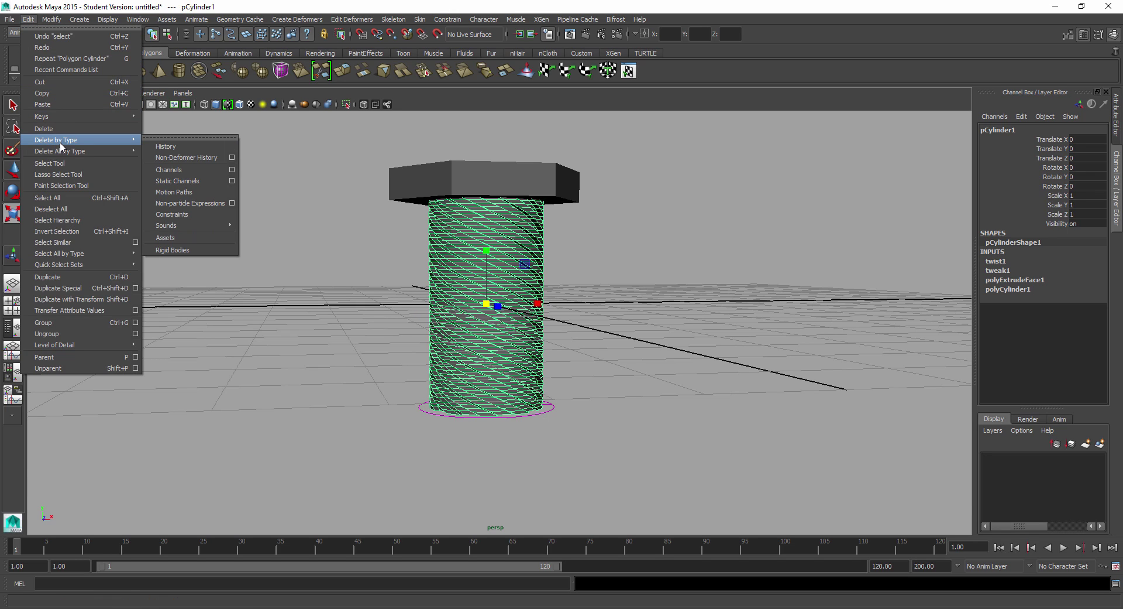
{"action": "left_click", "coordinate": [165, 146]}
{"action": "left_click", "coordinate": [388, 275]}
{"action": "left_click", "coordinate": [439, 310]}
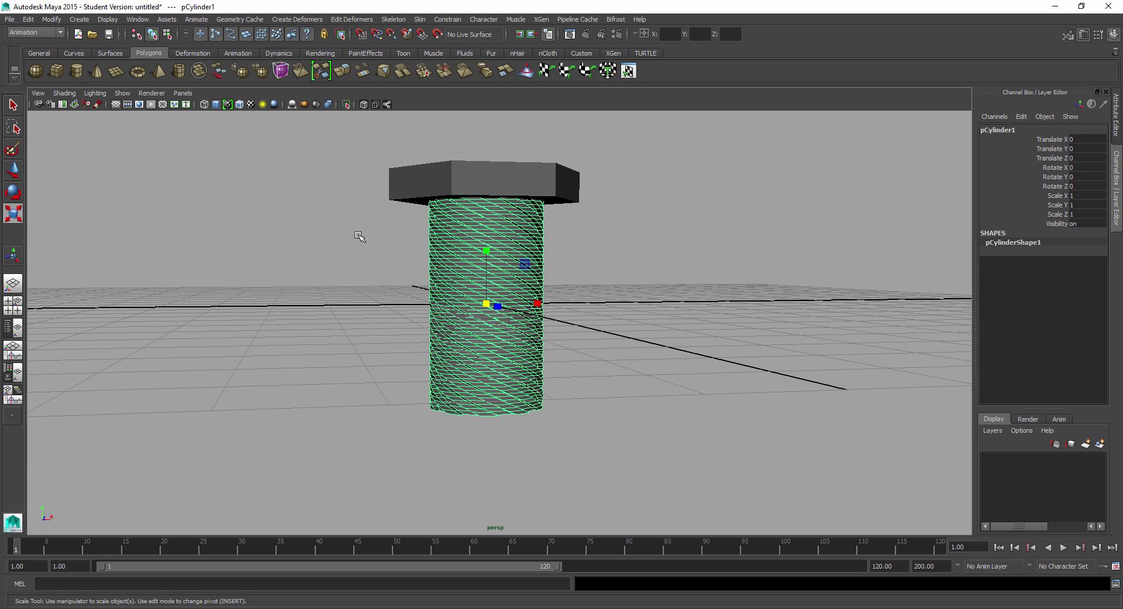
{"action": "left_click", "coordinate": [294, 19]}
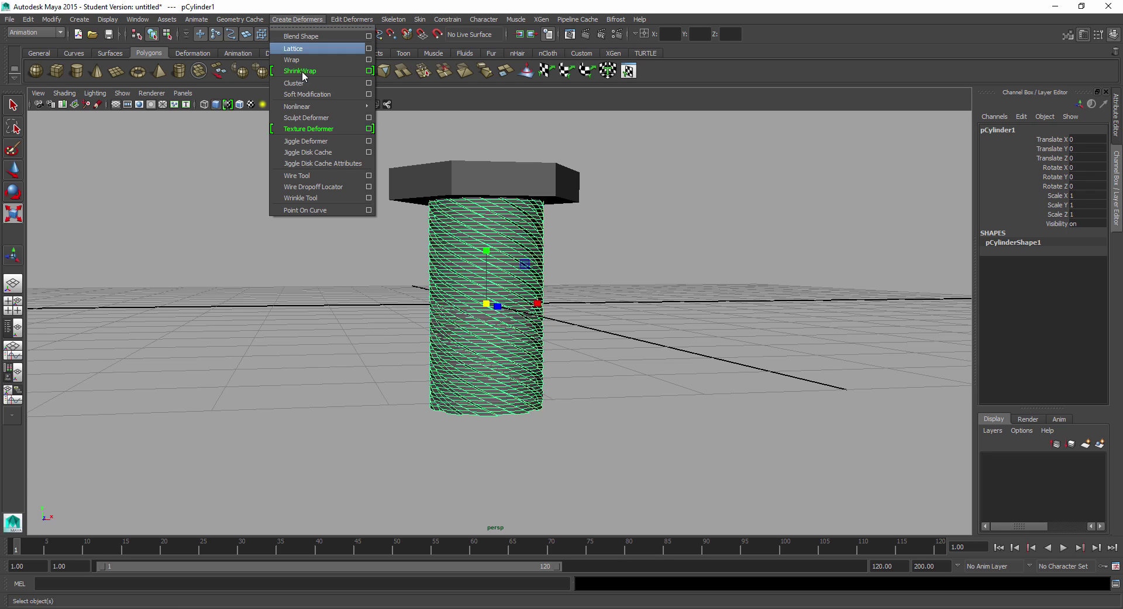
{"action": "mouse_move", "coordinate": [323, 107]}
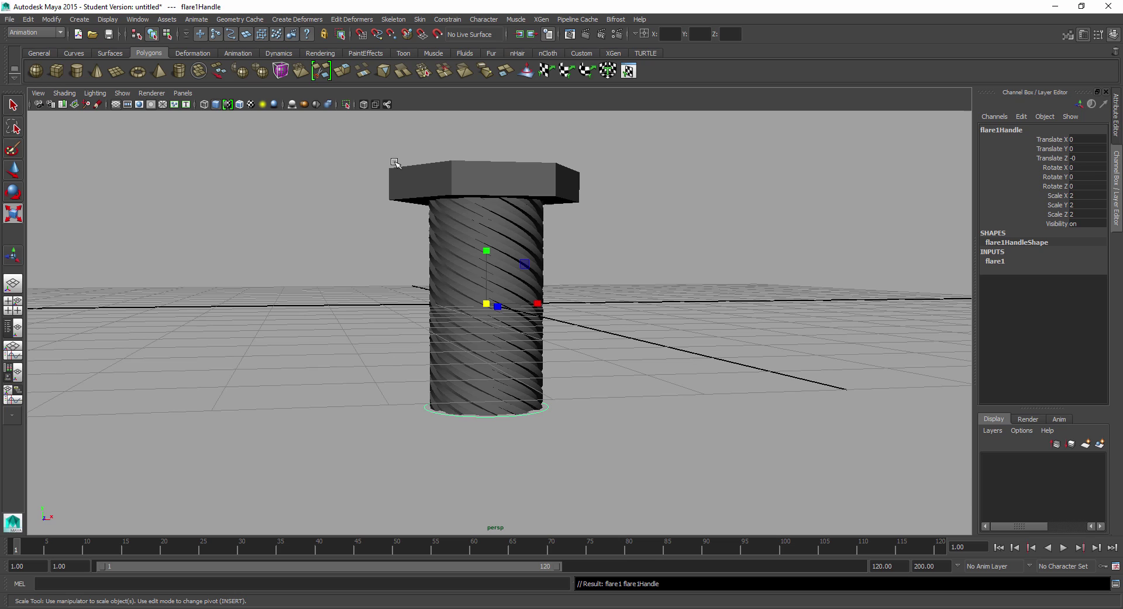
Hide polygon meshes in the viewport so only the flare handle shows
{"action": "left_click", "coordinate": [123, 93]}
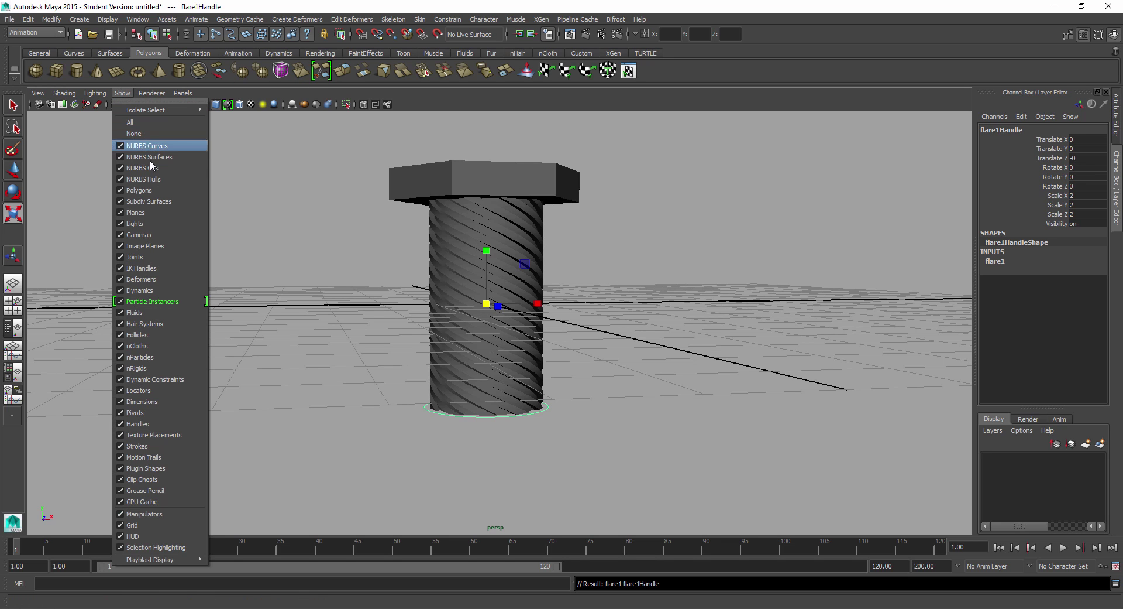
{"action": "left_click", "coordinate": [152, 190]}
{"action": "scroll", "coordinate": [343, 187], "scroll_direction": "up", "scroll_amount": 4}
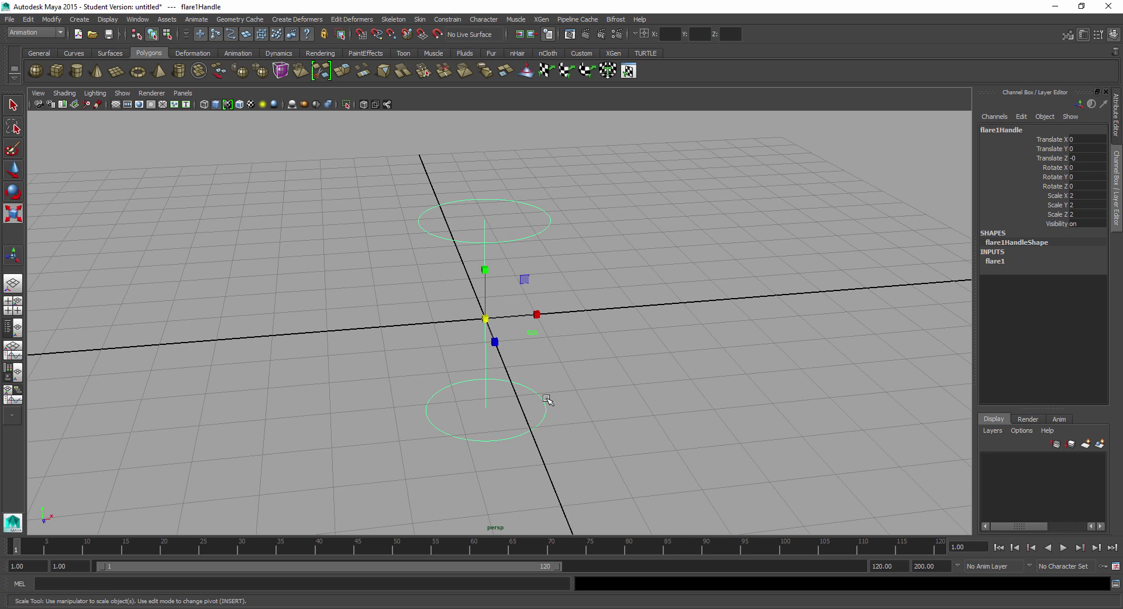
Show polygons again and experiment with flare1's End and Start Flare values
{"action": "left_click", "coordinate": [132, 93]}
{"action": "left_click", "coordinate": [134, 191]}
{"action": "left_click_drag", "start_coordinate": [344, 242], "coordinate": [284, 227], "text": "alt"}
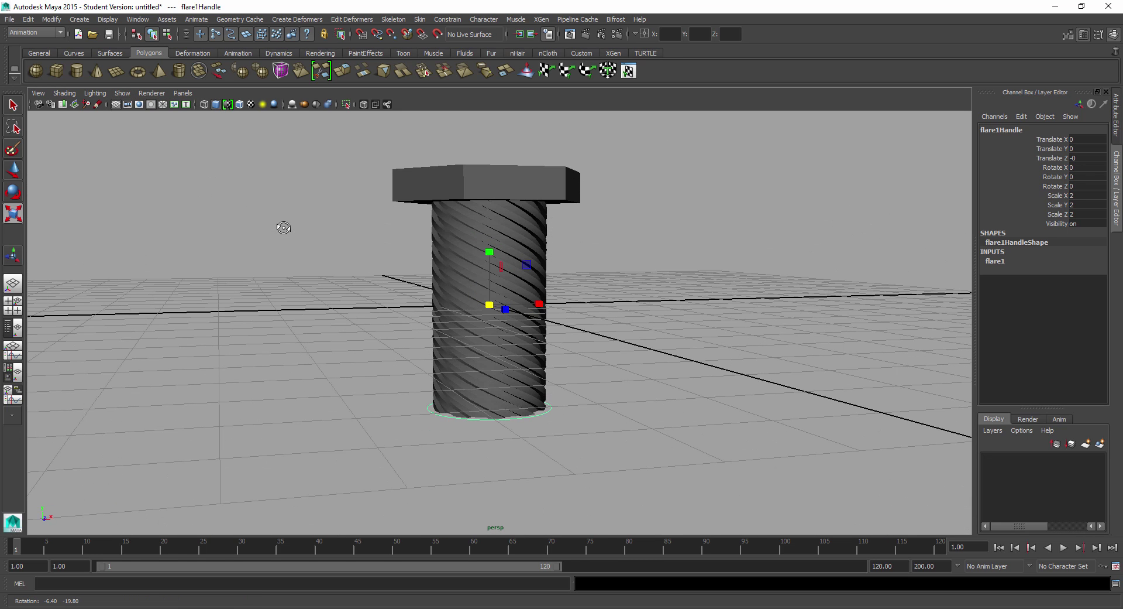
{"action": "left_click", "coordinate": [1010, 259]}
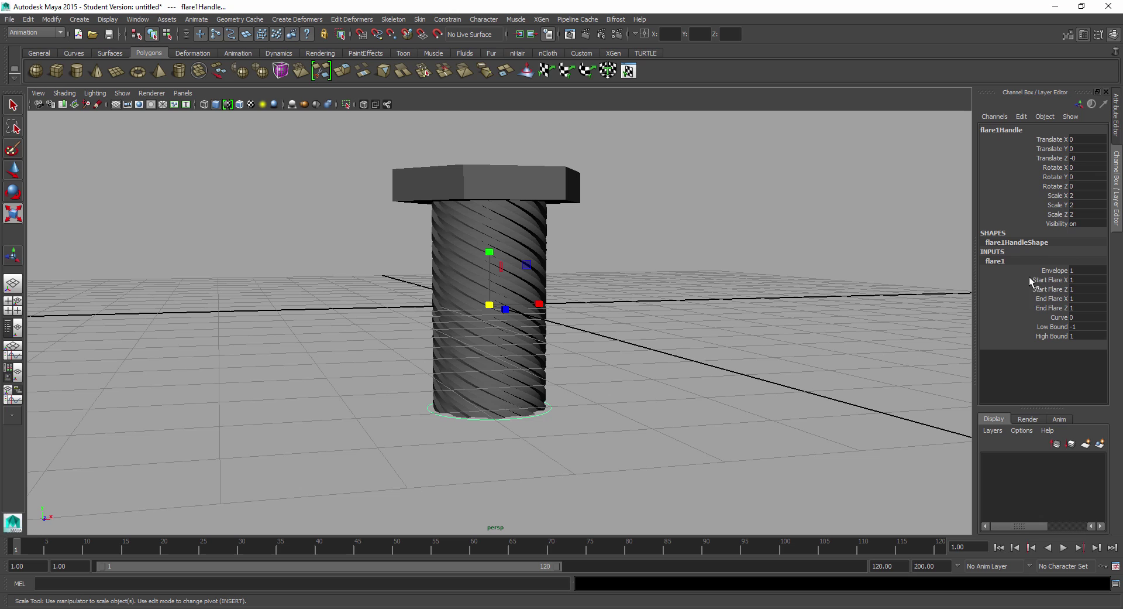
{"action": "left_click", "coordinate": [1037, 299]}
{"action": "middle_click_drag", "start_coordinate": [885, 302], "coordinate": [926, 281]}
{"action": "key", "text": "ctrl+z"}
{"action": "left_click", "coordinate": [1045, 289]}
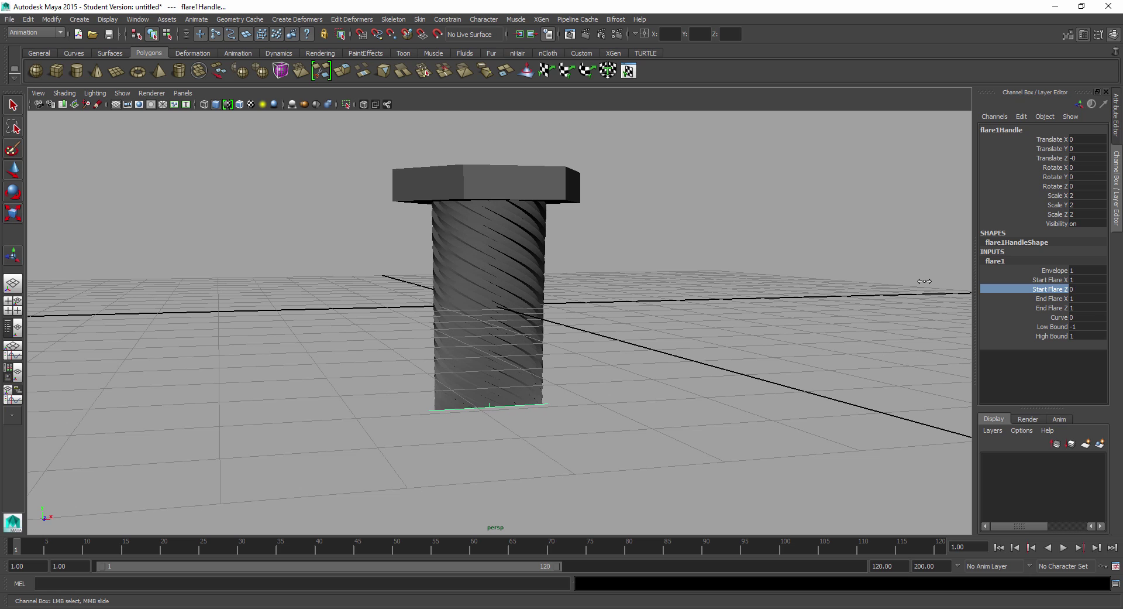
{"action": "left_click_drag", "start_coordinate": [838, 297], "coordinate": [1044, 284], "text": "alt"}
{"action": "left_click", "coordinate": [1000, 282]}
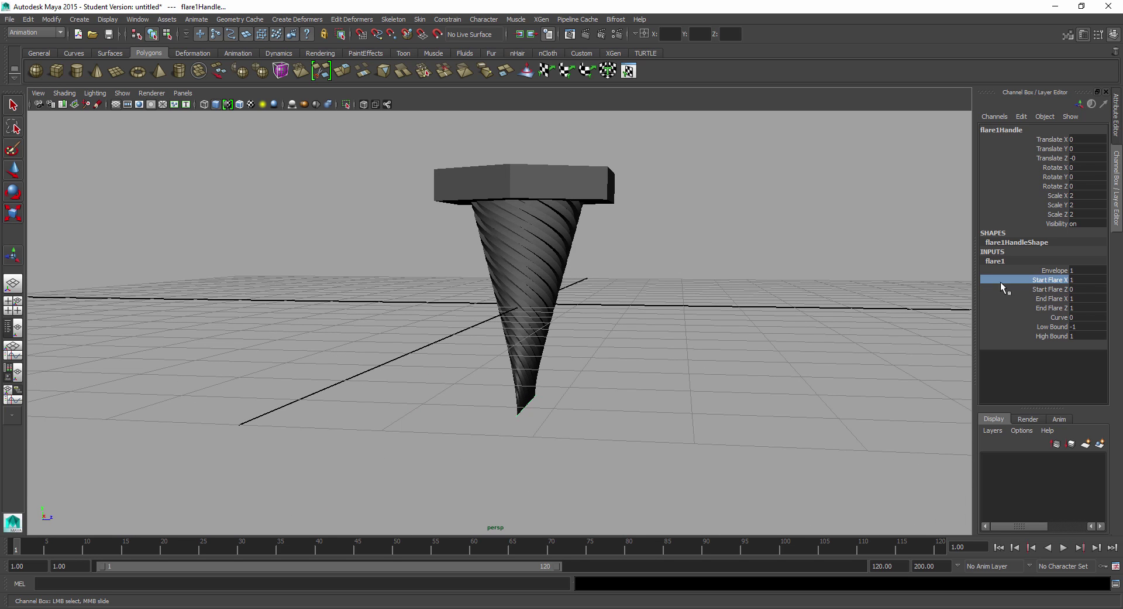
{"action": "middle_click_drag", "start_coordinate": [839, 289], "coordinate": [825, 293]}
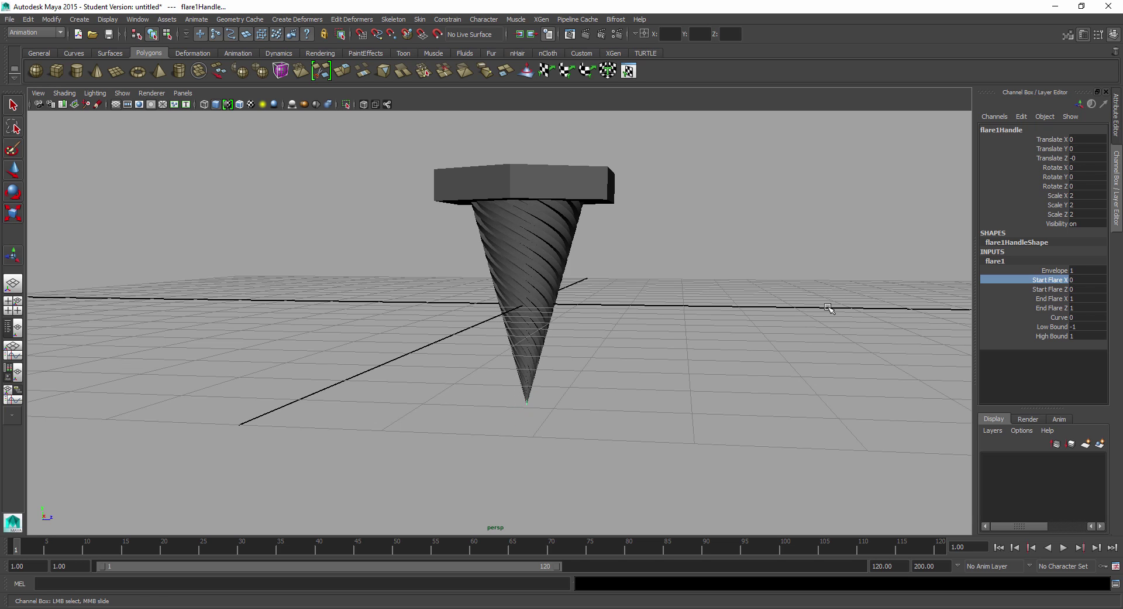
{"action": "left_click_drag", "start_coordinate": [827, 308], "coordinate": [736, 310], "text": "alt"}
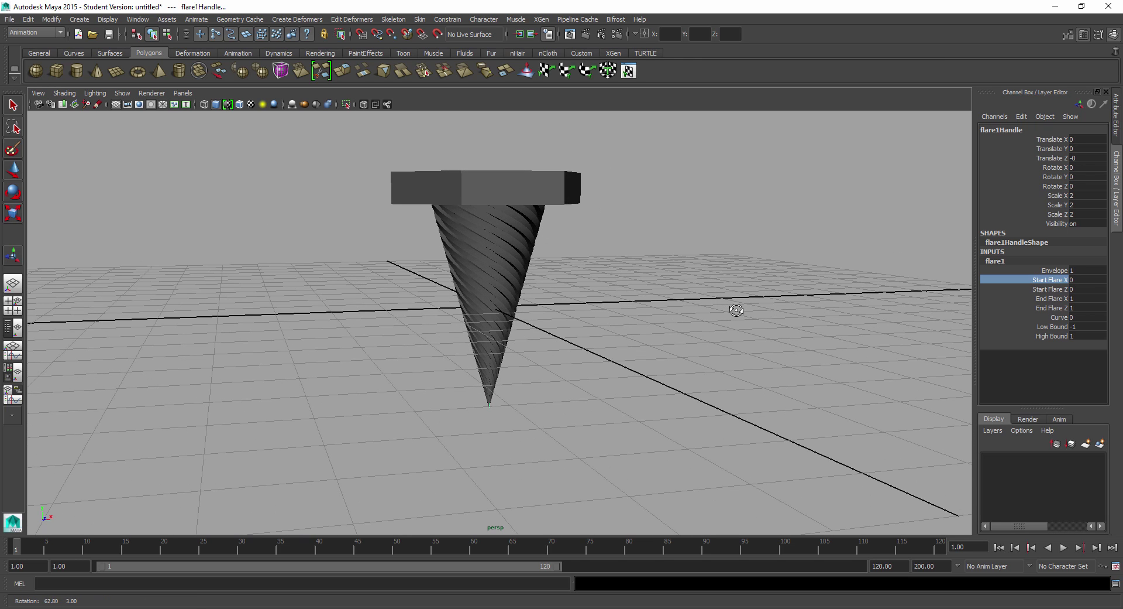
Set flare1's Start Flare X and Z to 0.1, tapering the shaft to a point
{"action": "left_click", "coordinate": [1075, 281]}
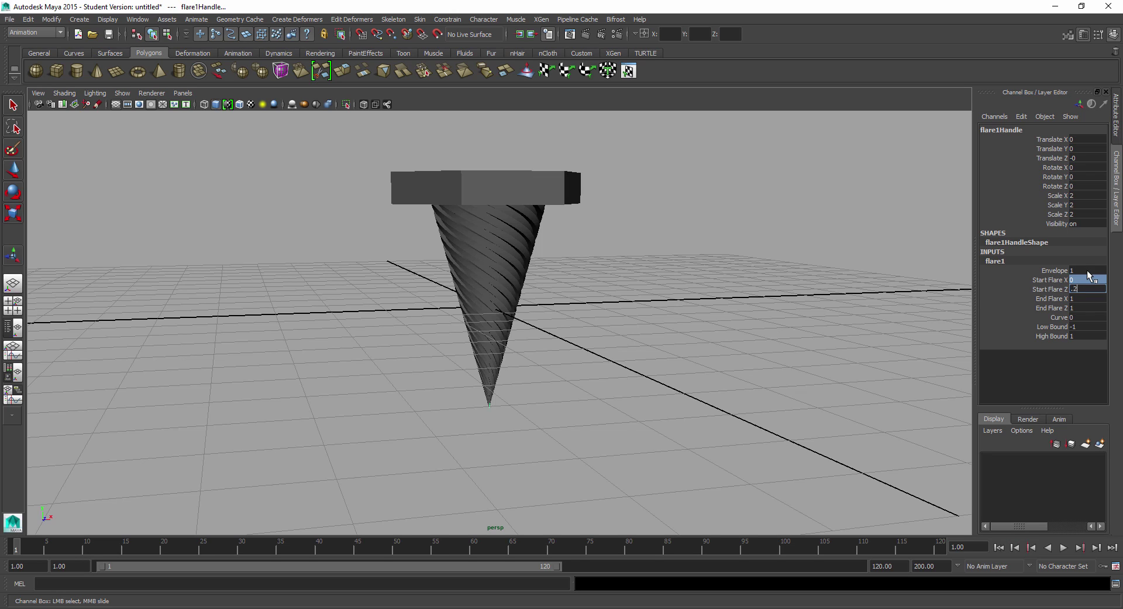
{"action": "type", "text": ".2"}
{"action": "key", "text": "Return"}
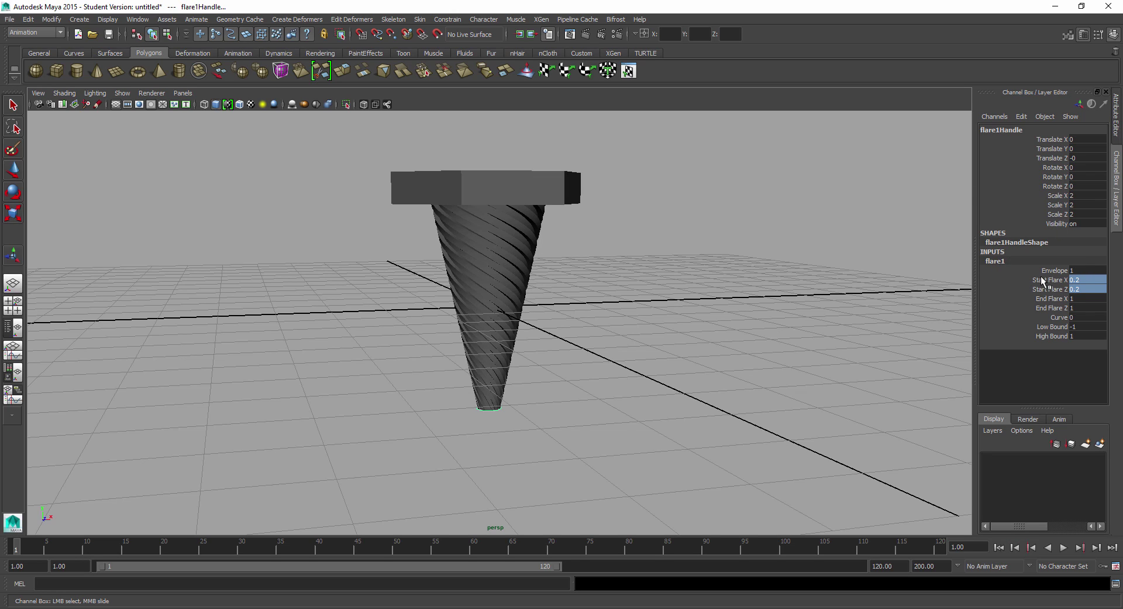
{"action": "double_click", "coordinate": [1078, 289]}
{"action": "type", "text": ".1"}
{"action": "key", "text": "Return"}
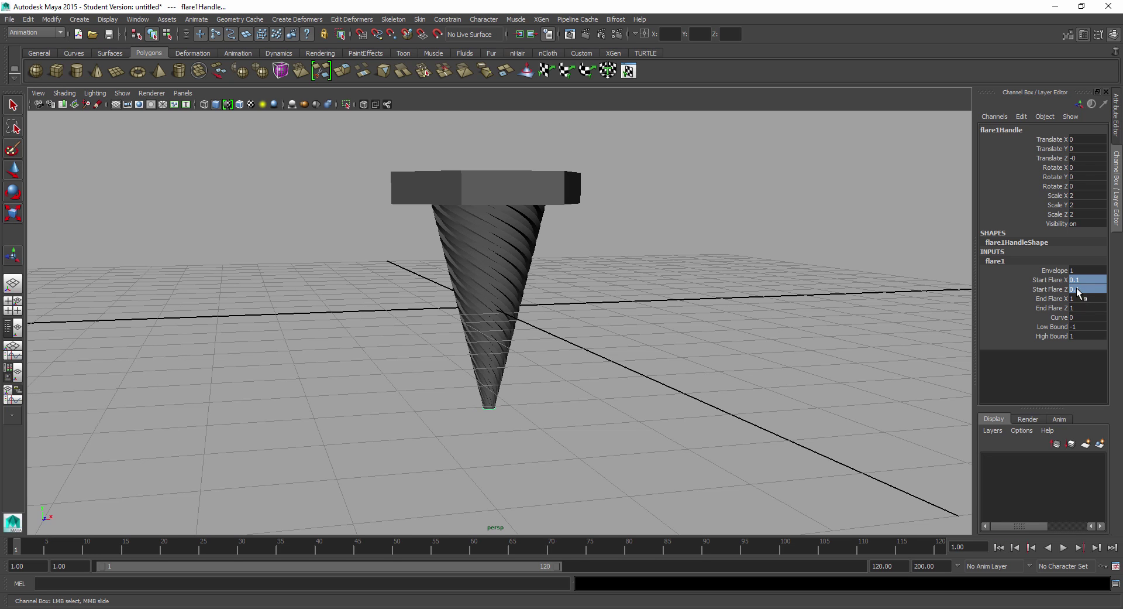
Try bowing the cone's sides with the flare Curve attribute, then undo it
{"action": "left_click_drag", "start_coordinate": [673, 341], "coordinate": [819, 346], "text": "alt"}
{"action": "left_click", "coordinate": [1053, 317]}
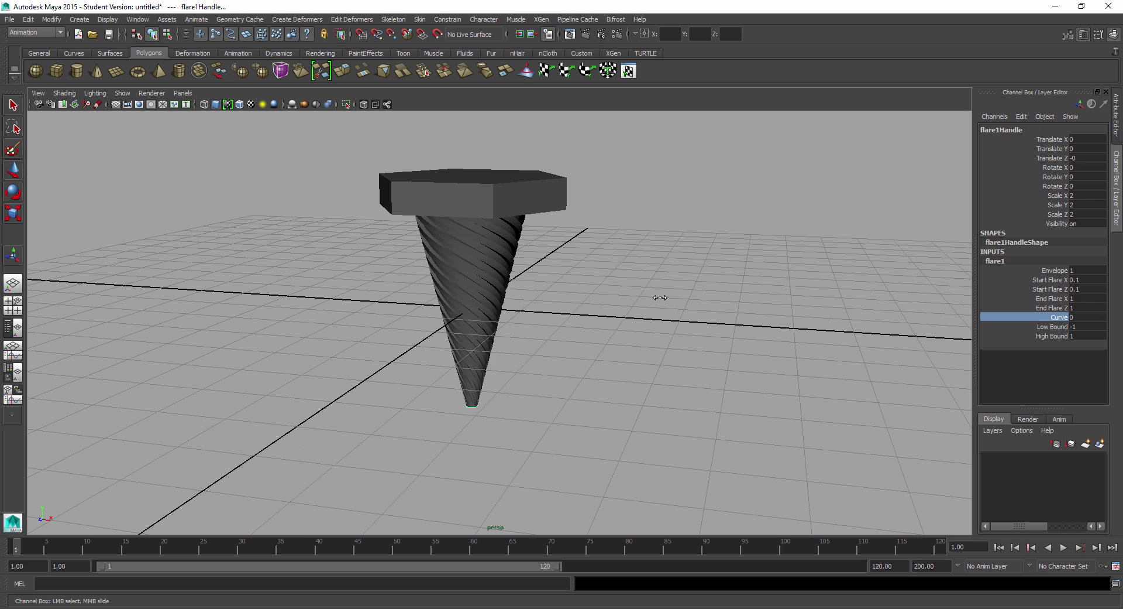
{"action": "mouse_move", "coordinate": [660, 297]}
{"action": "middle_mouse_down"}
{"action": "mouse_move", "coordinate": [673, 297]}
{"action": "mouse_move", "coordinate": [642, 298]}
{"action": "middle_mouse_up"}
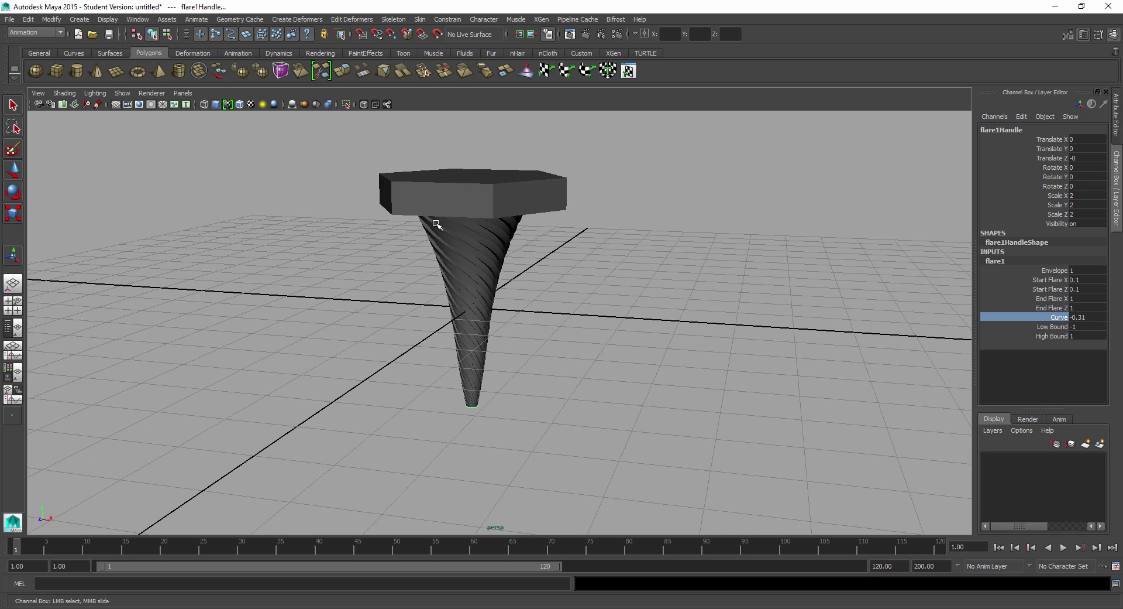
{"action": "key", "text": "ctrl+z"}
Undo back past the flare deformer to remove the shaft's taper
{"action": "left_click", "coordinate": [517, 276]}
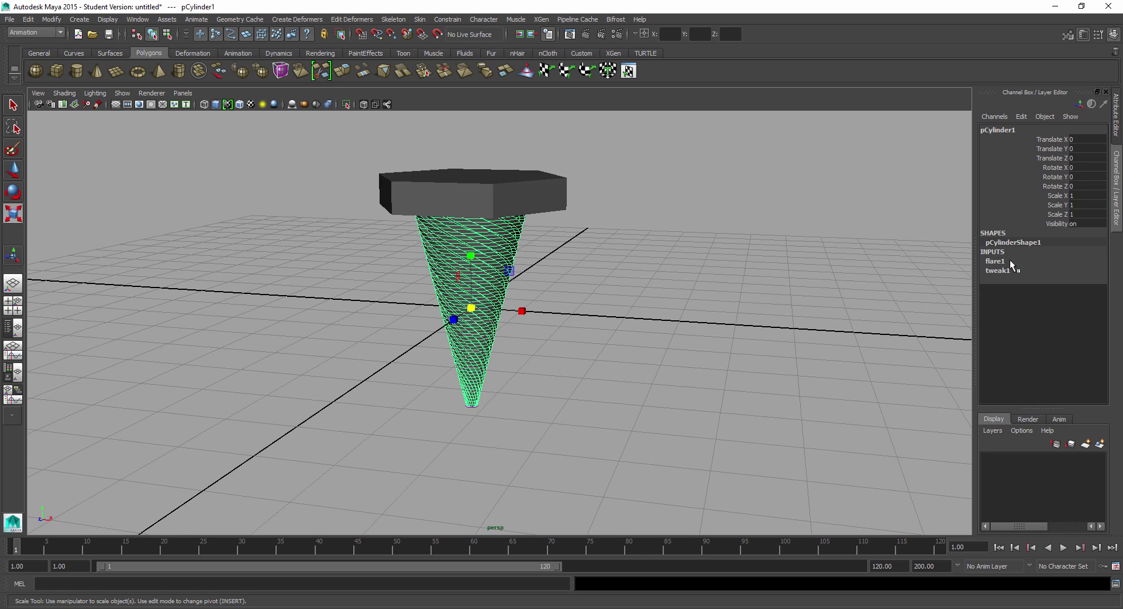
{"action": "left_click_drag", "start_coordinate": [721, 278], "coordinate": [770, 270], "text": "alt"}
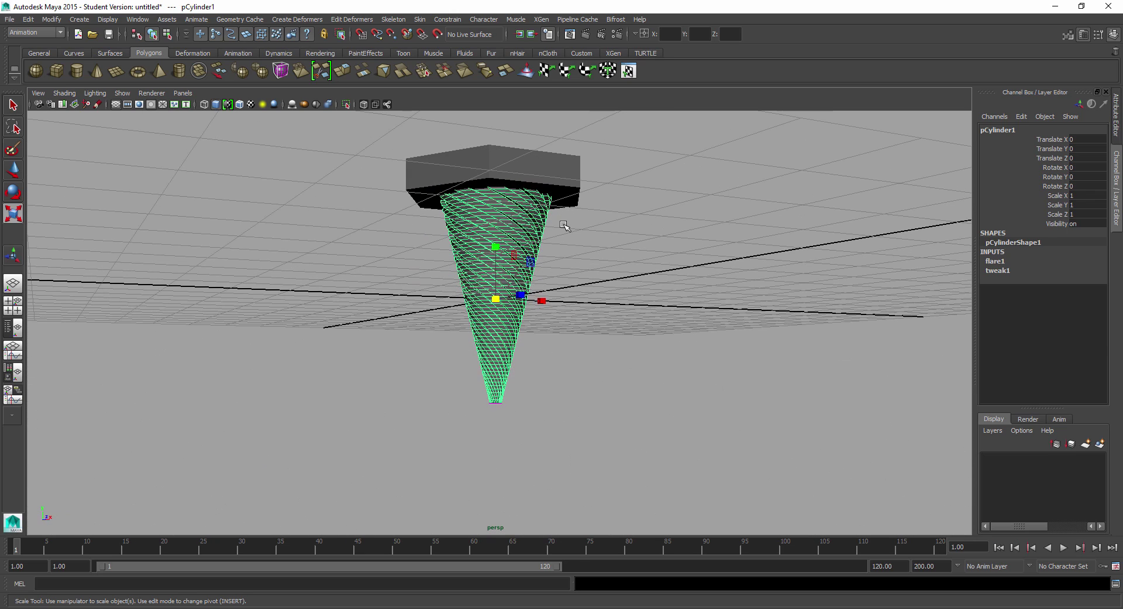
{"action": "key", "text": "ctrl+z"}
{"action": "key", "text": "ctrl+z"}
{"action": "key", "text": "ctrl+z"}
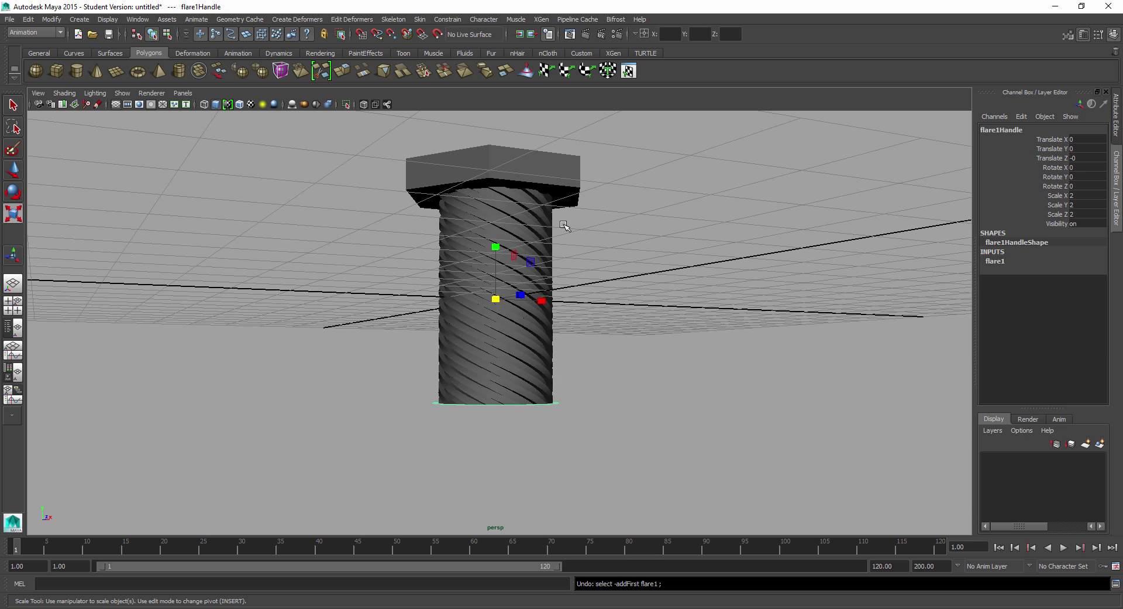
{"action": "key", "text": "ctrl+z"}
{"action": "key", "text": "ctrl+z"}
{"action": "key", "text": "ctrl+z"}
{"action": "key", "text": "ctrl+z"}
{"action": "key", "text": "ctrl+z"}
{"action": "key", "text": "ctrl+z"}
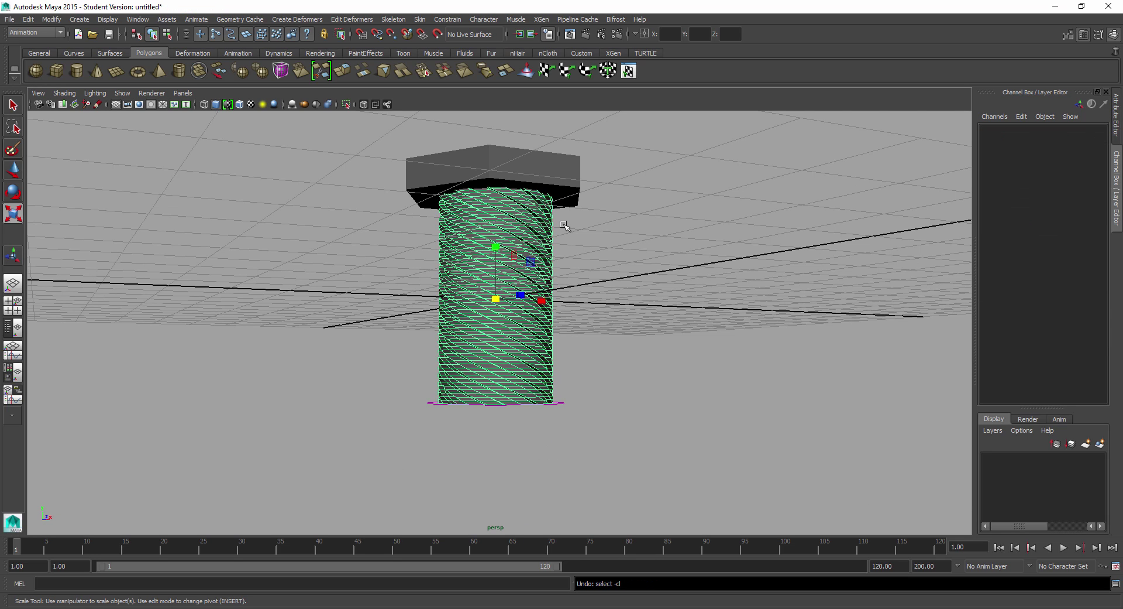
{"action": "key", "text": "ctrl+z"}
{"action": "key", "text": "ctrl+z"}
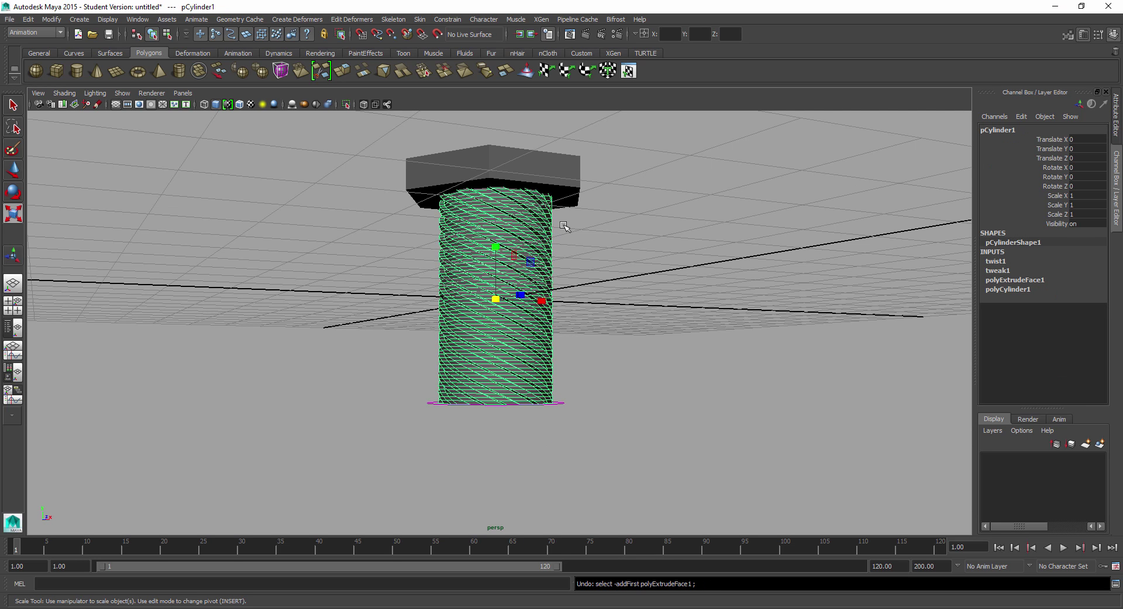
{"action": "left_click_drag", "start_coordinate": [599, 248], "coordinate": [567, 265], "text": "alt"}
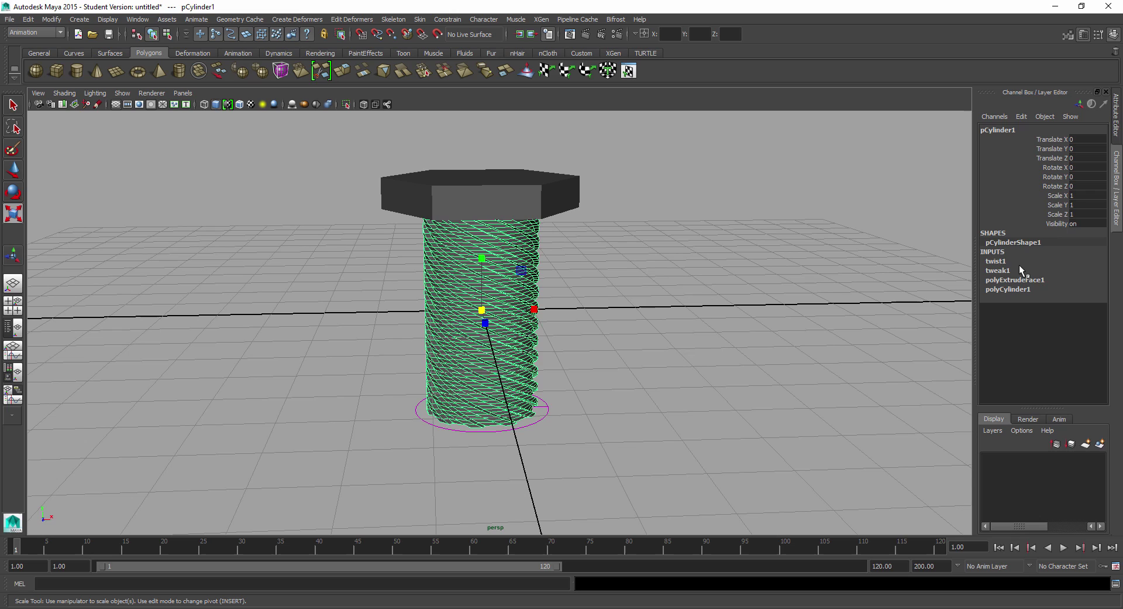
Set polyCylinder1's Radius to 0.3 for a slimmer threaded shaft
{"action": "left_click", "coordinate": [1021, 287]}
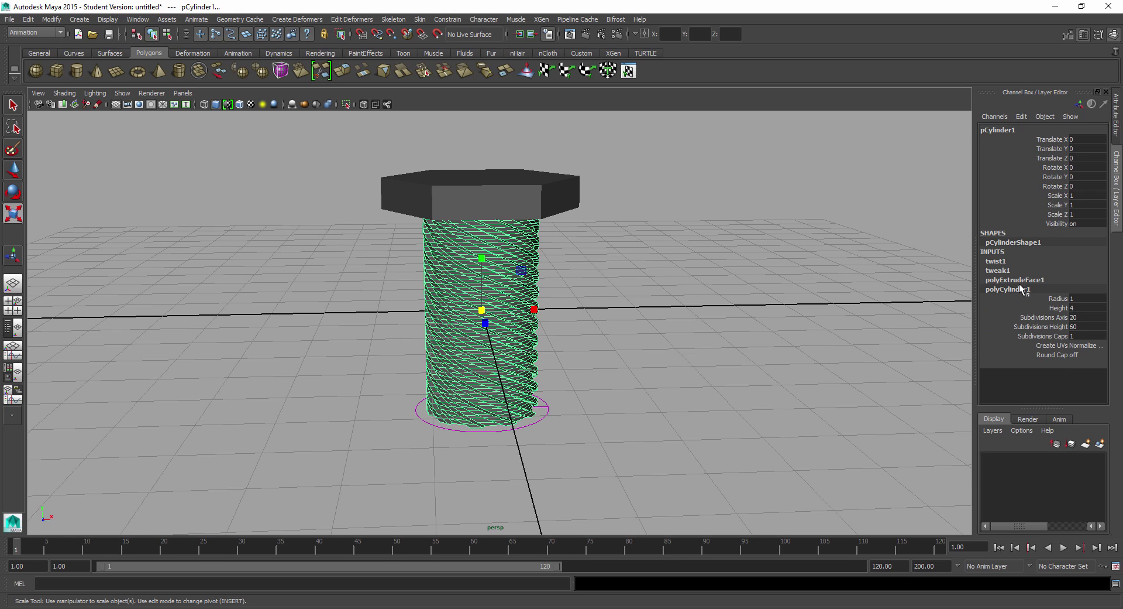
{"action": "left_click", "coordinate": [1065, 299]}
{"action": "middle_click_drag", "start_coordinate": [844, 288], "coordinate": [805, 290]}
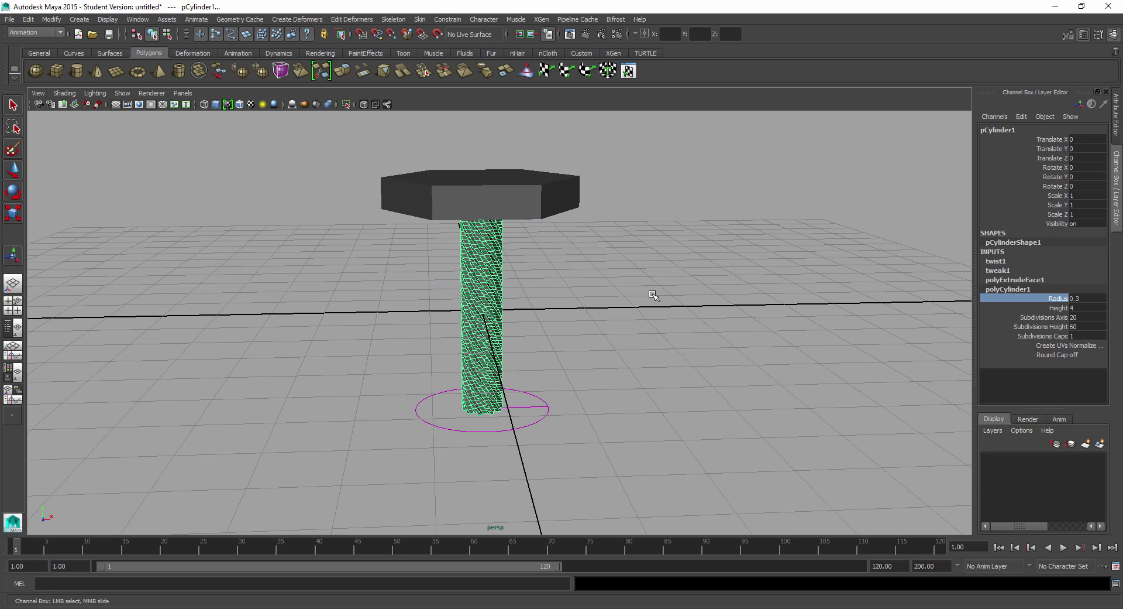
{"action": "left_click_drag", "start_coordinate": [627, 286], "coordinate": [667, 293], "text": "alt"}
{"action": "key", "text": "super"}
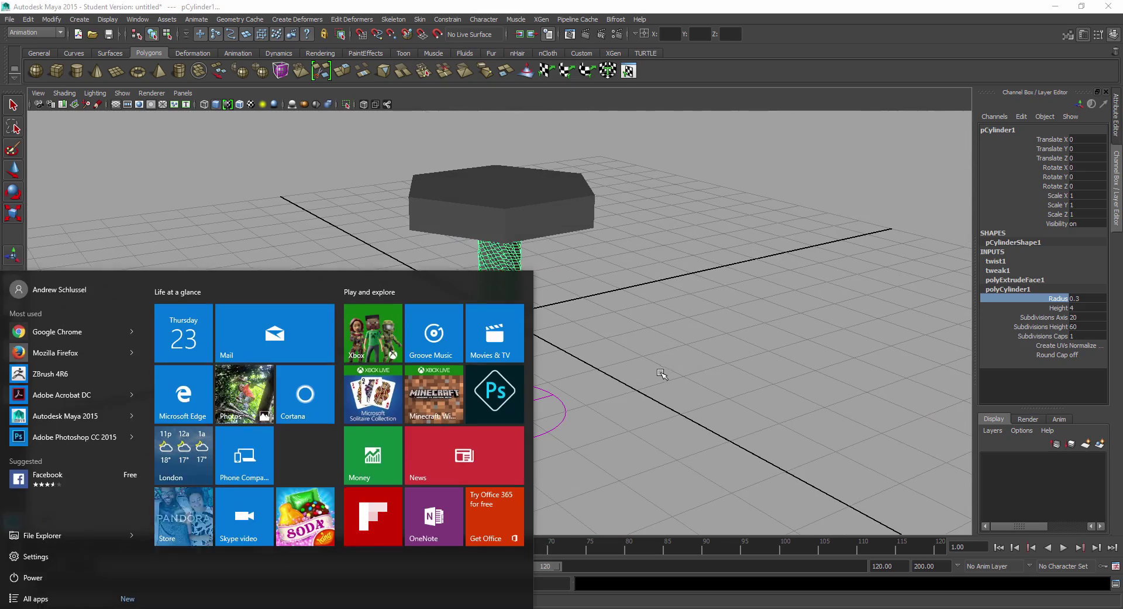
{"action": "left_click", "coordinate": [644, 351]}
Lower pCylinder1's polyExtrudeFace1 Local Translate Z to 0.07
{"action": "left_click", "coordinate": [550, 408]}
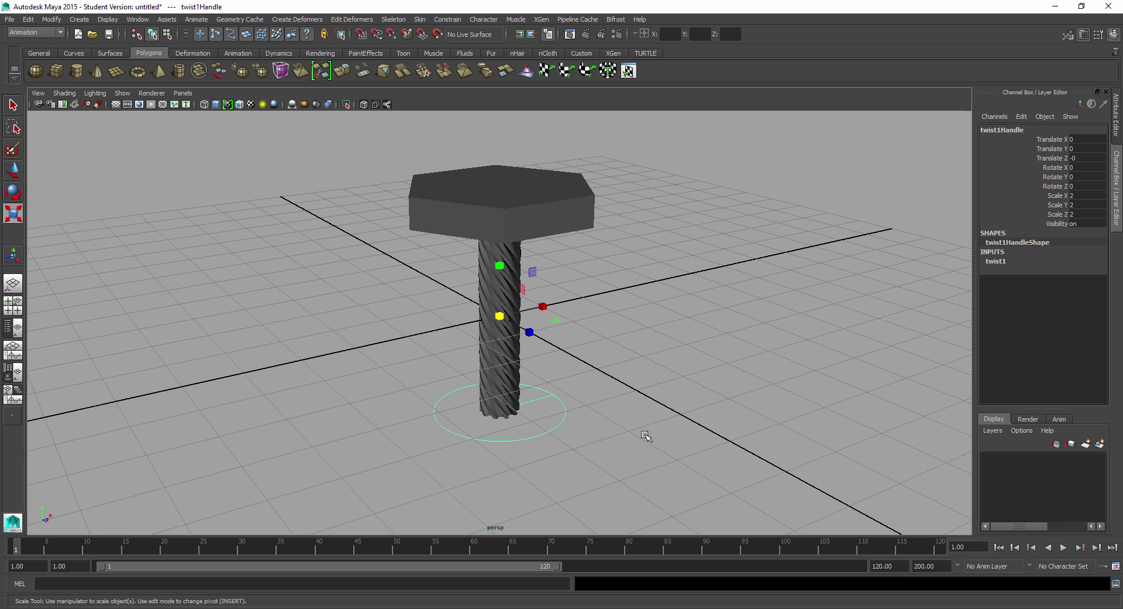
{"action": "left_click_drag", "start_coordinate": [601, 369], "coordinate": [571, 344], "text": "alt"}
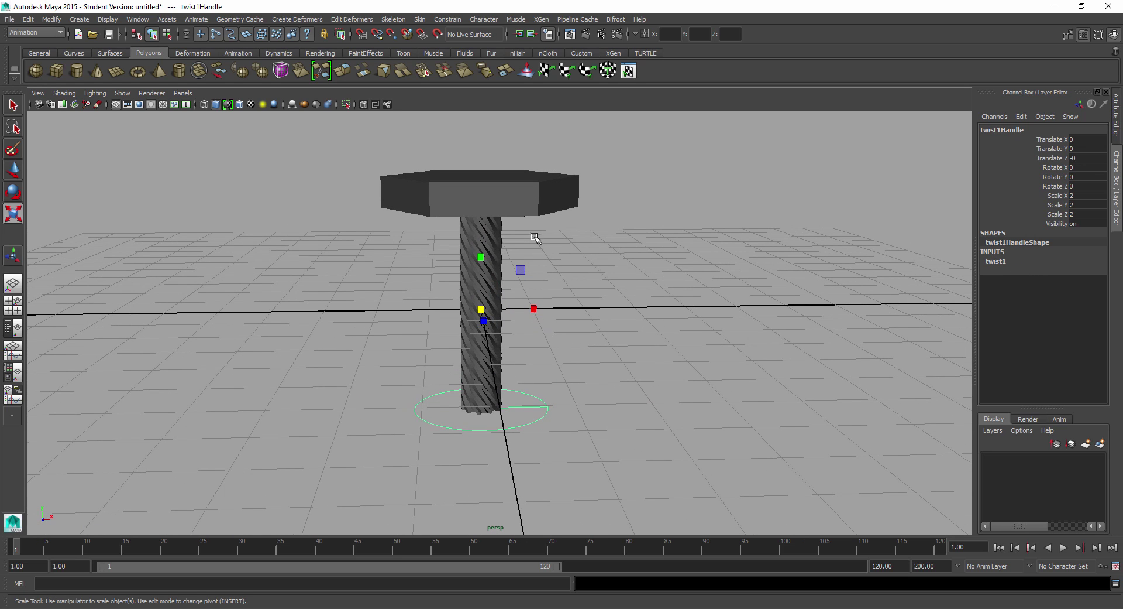
{"action": "left_click", "coordinate": [488, 236]}
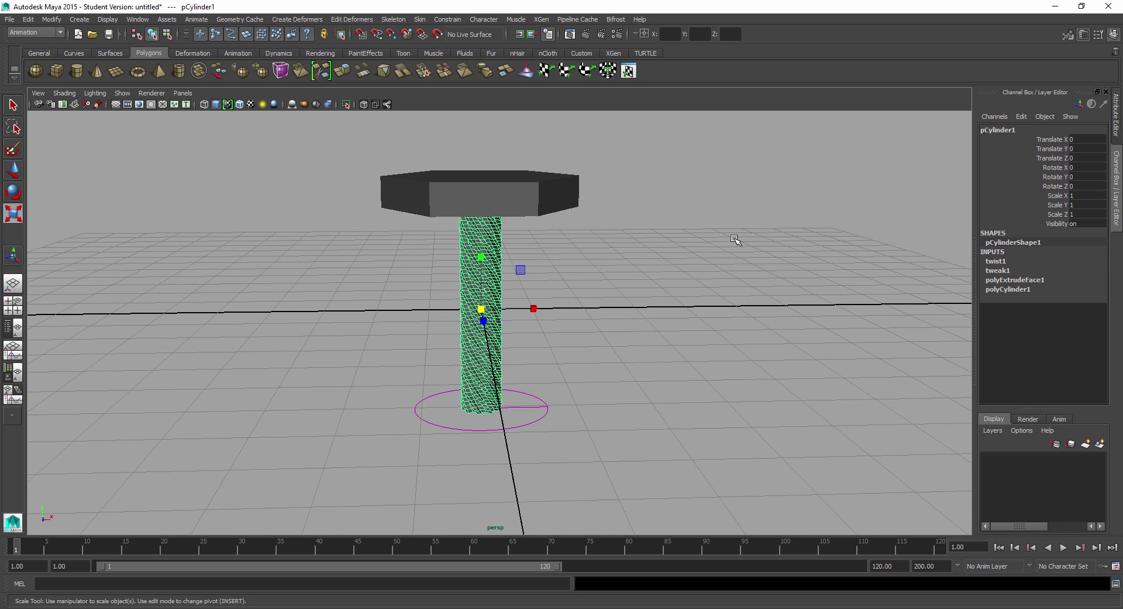
{"action": "left_click", "coordinate": [1015, 280]}
{"action": "scroll", "coordinate": [439, 286], "scroll_direction": "up", "scroll_amount": 6}
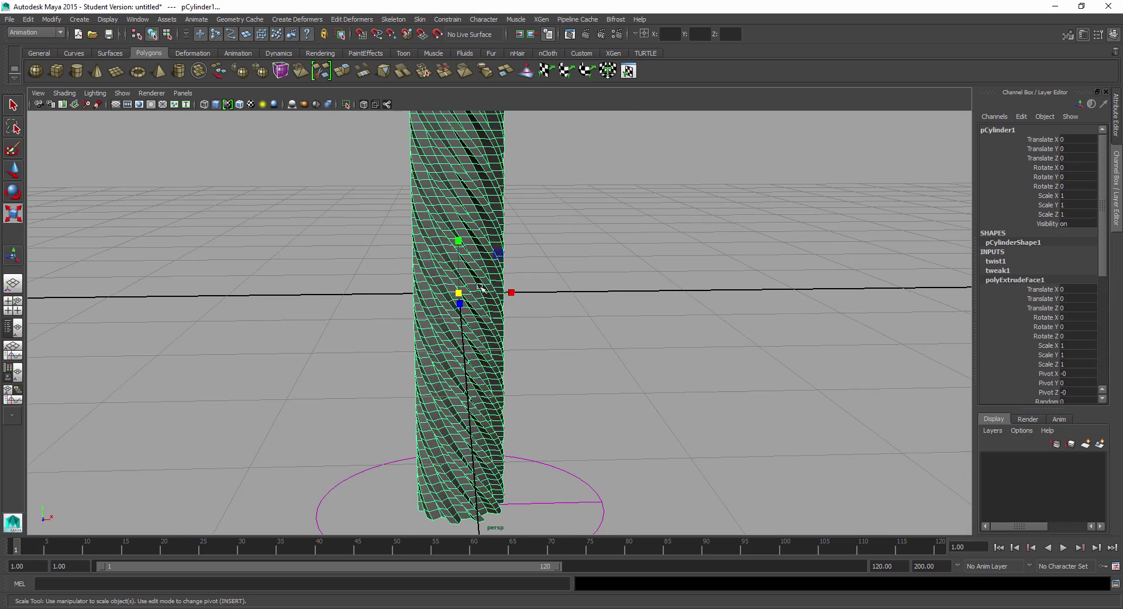
{"action": "left_click_drag", "start_coordinate": [573, 290], "coordinate": [482, 293], "text": "alt"}
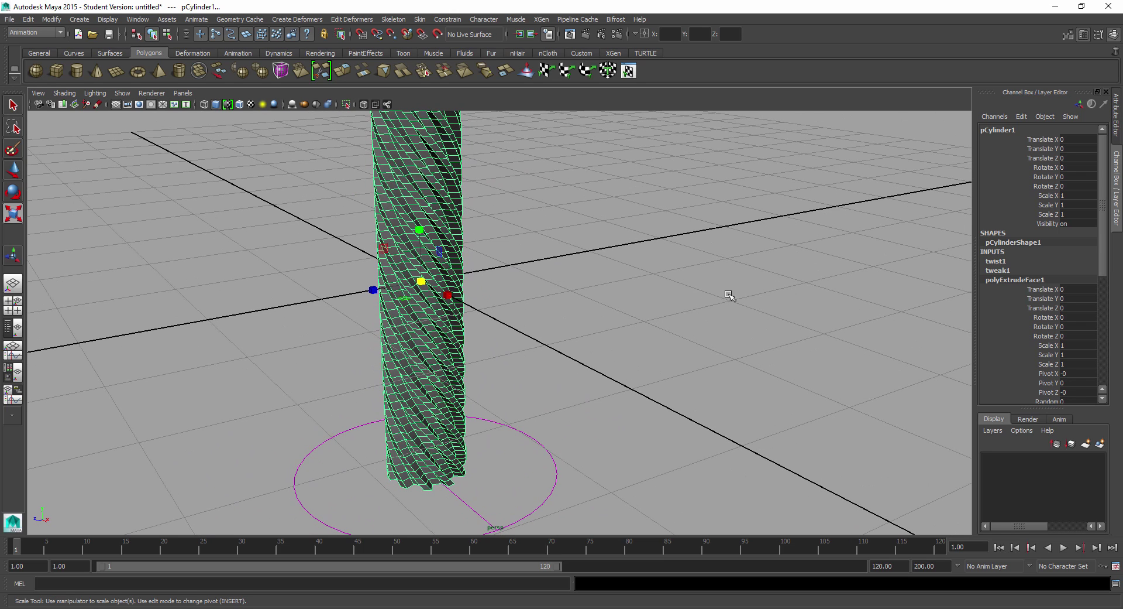
{"action": "scroll", "coordinate": [1016, 338], "scroll_direction": "down", "scroll_amount": 5}
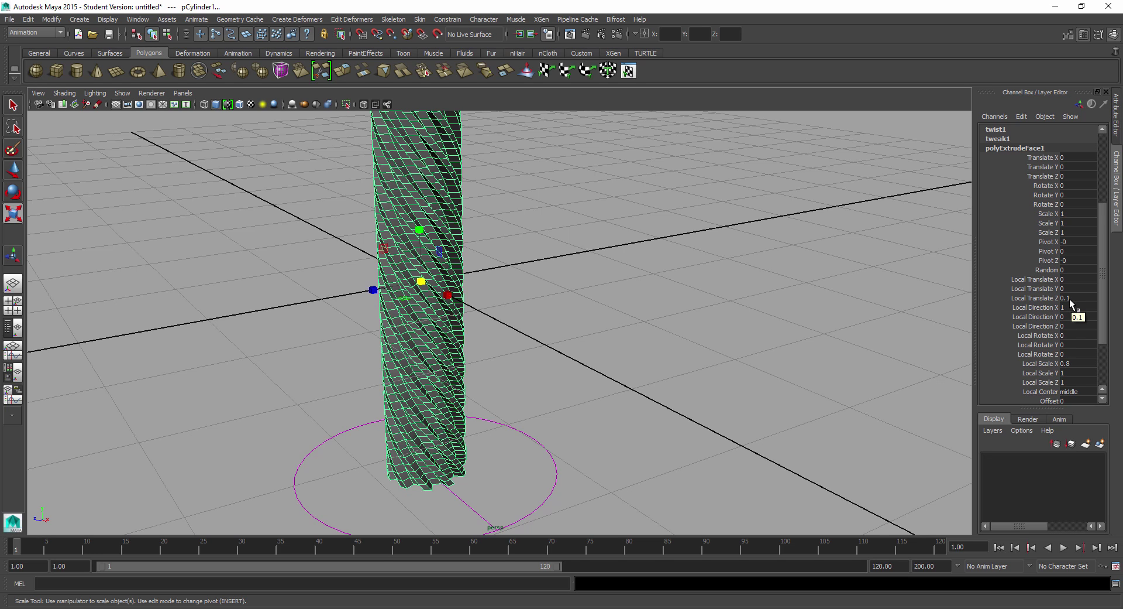
{"action": "left_click", "coordinate": [1044, 297]}
{"action": "mouse_move", "coordinate": [813, 285]}
{"action": "middle_mouse_down"}
{"action": "mouse_move", "coordinate": [935, 285]}
{"action": "mouse_move", "coordinate": [815, 288]}
{"action": "middle_mouse_up"}
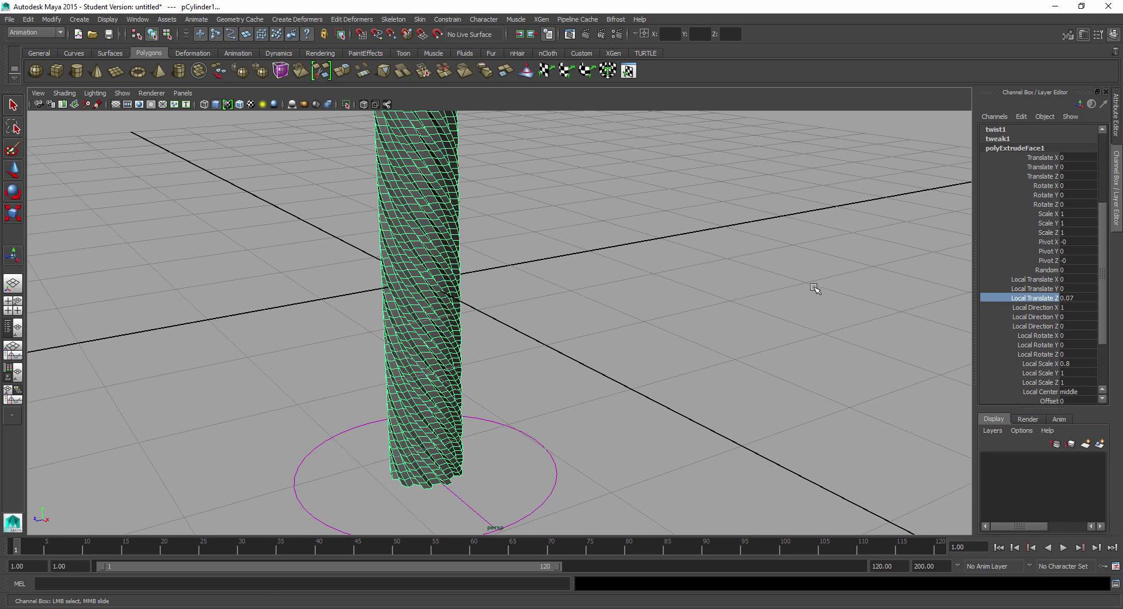
{"action": "left_click", "coordinate": [691, 287]}
{"action": "mouse_move", "coordinate": [691, 286]}
{"action": "left_mouse_down", "text": "alt"}
{"action": "mouse_move", "coordinate": [745, 279]}
{"action": "mouse_move", "coordinate": [704, 275]}
{"action": "left_mouse_up", "text": "alt"}
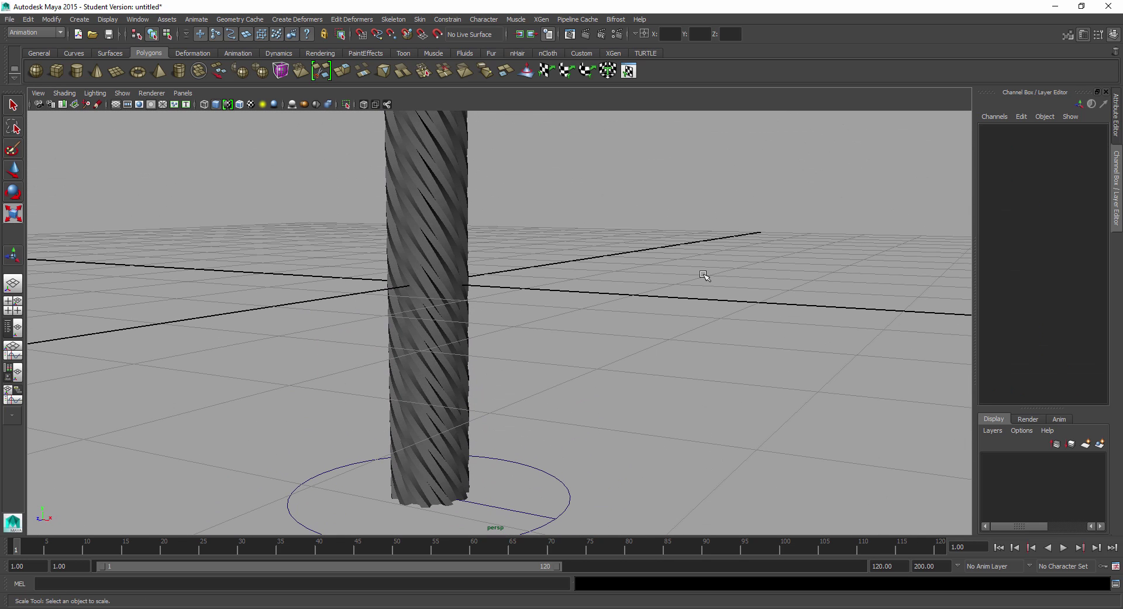
Add a new Nonlinear Flare deformer to the twisted cylinder
{"action": "scroll", "coordinate": [504, 256], "scroll_direction": "down", "scroll_amount": 3}
{"action": "left_click", "coordinate": [467, 240]}
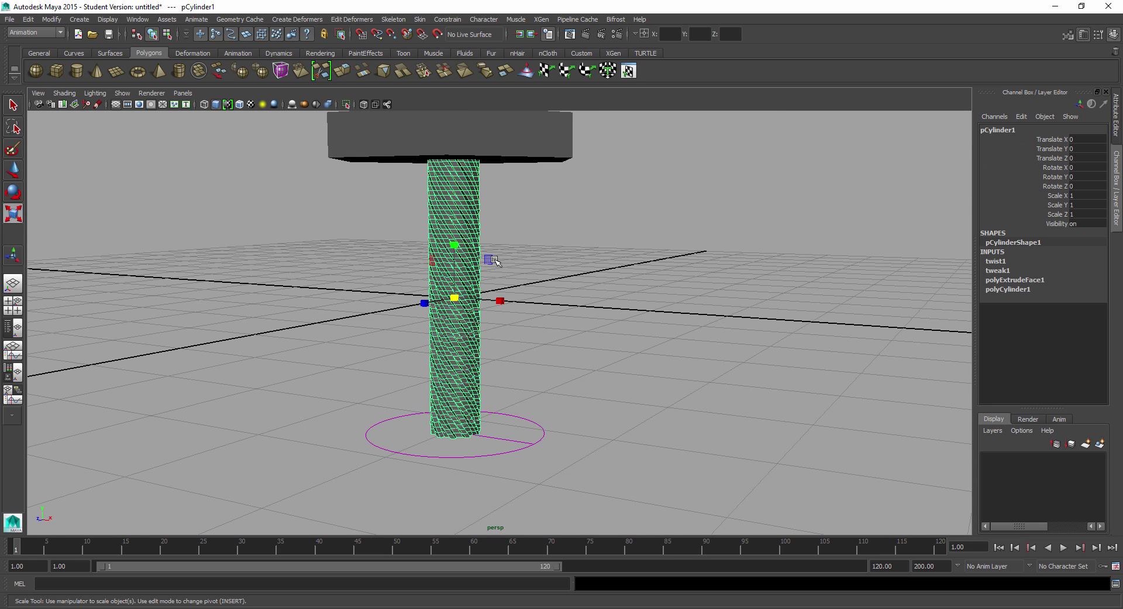
{"action": "left_click", "coordinate": [286, 19]}
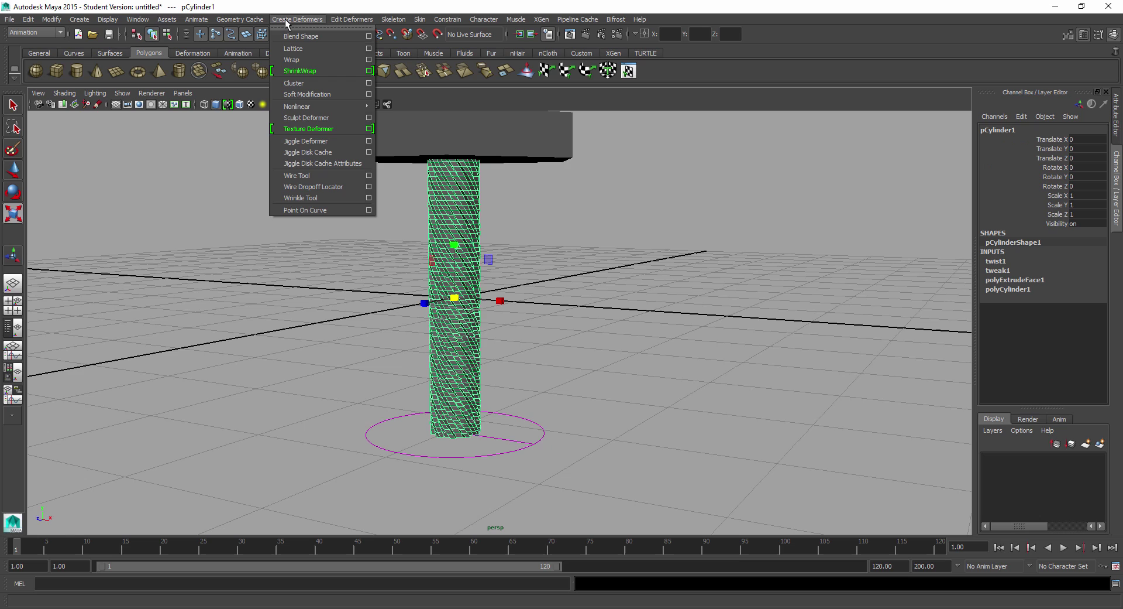
{"action": "mouse_move", "coordinate": [302, 109]}
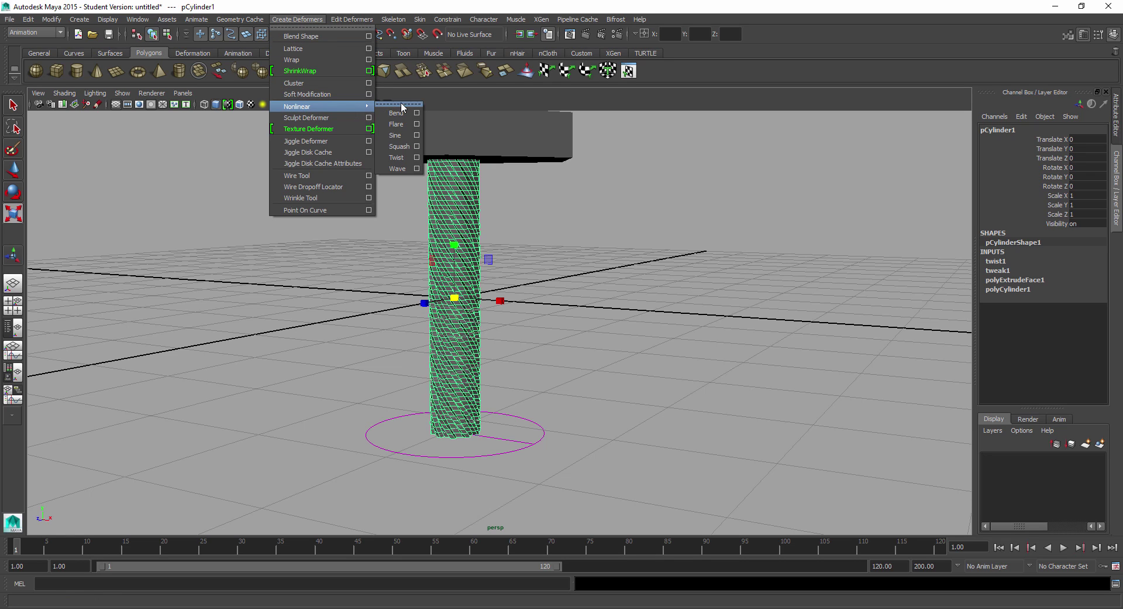
{"action": "left_click", "coordinate": [398, 124]}
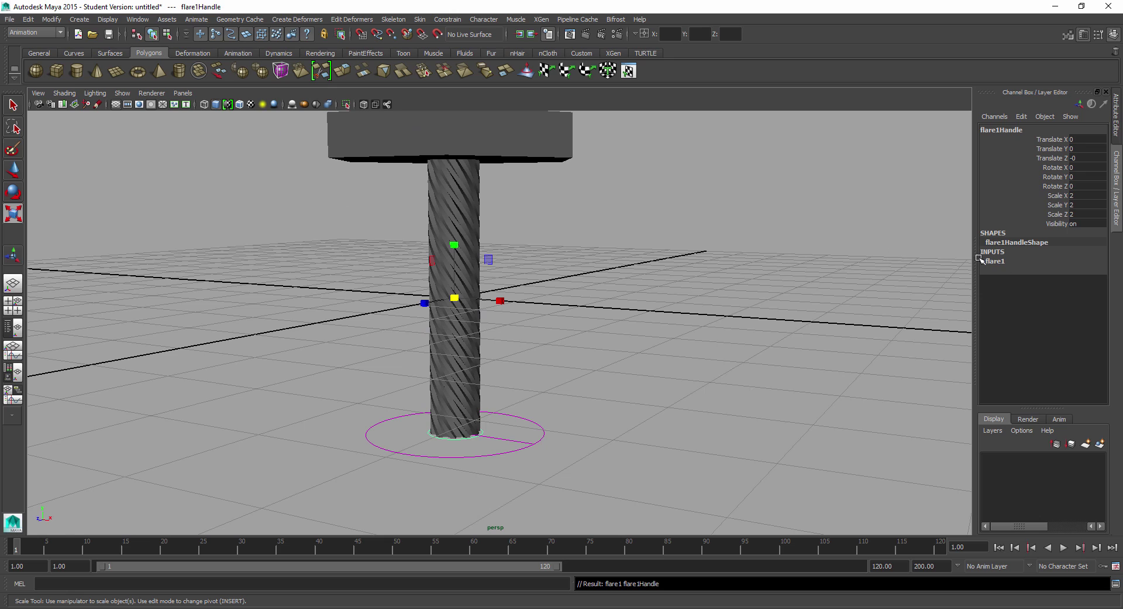
Set flare1's Start Flare X to 0.07 and Start Flare Z to 0.19
{"action": "left_click", "coordinate": [1015, 261]}
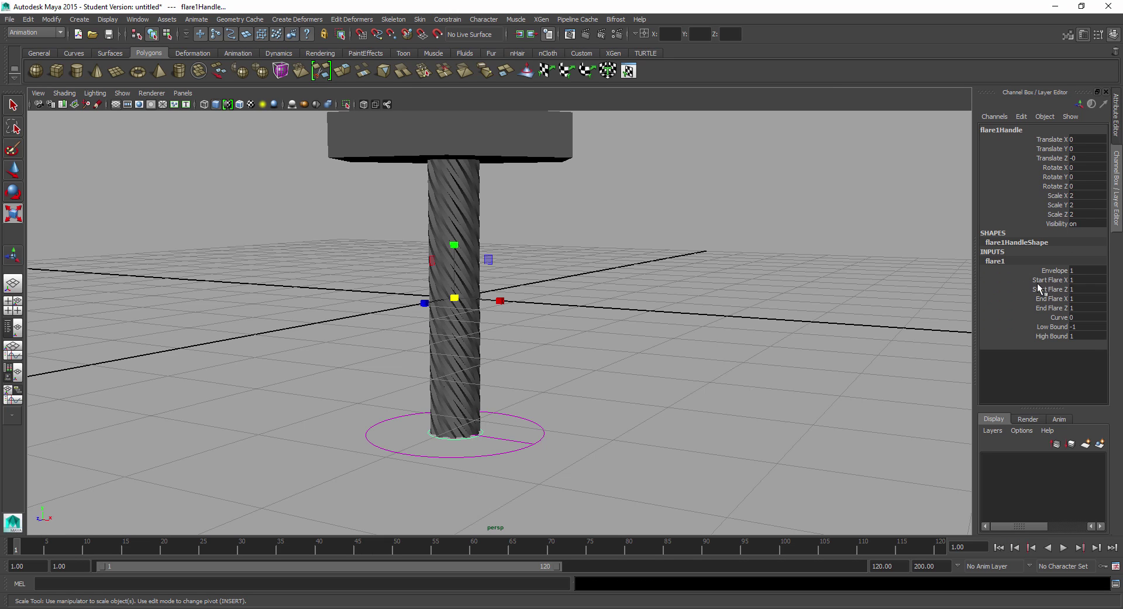
{"action": "left_click", "coordinate": [1038, 281]}
{"action": "middle_click_drag", "start_coordinate": [722, 282], "coordinate": [676, 283]}
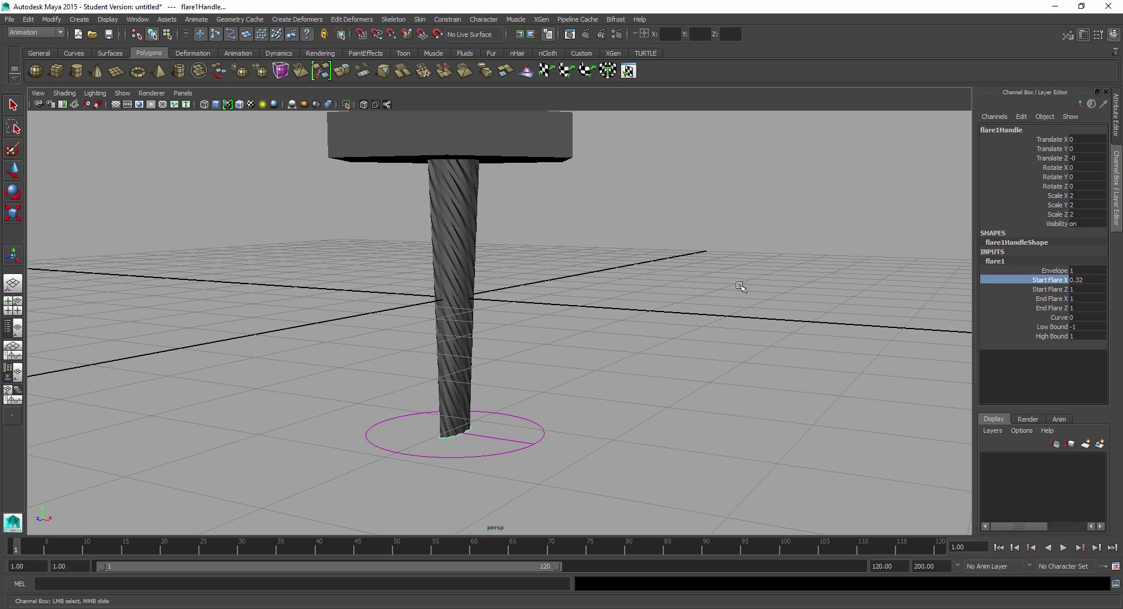
{"action": "left_click", "coordinate": [1054, 289]}
{"action": "mouse_move", "coordinate": [797, 291]}
{"action": "middle_mouse_down"}
{"action": "mouse_move", "coordinate": [748, 298]}
{"action": "mouse_move", "coordinate": [787, 285]}
{"action": "middle_mouse_up"}
{"action": "left_click", "coordinate": [1032, 280]}
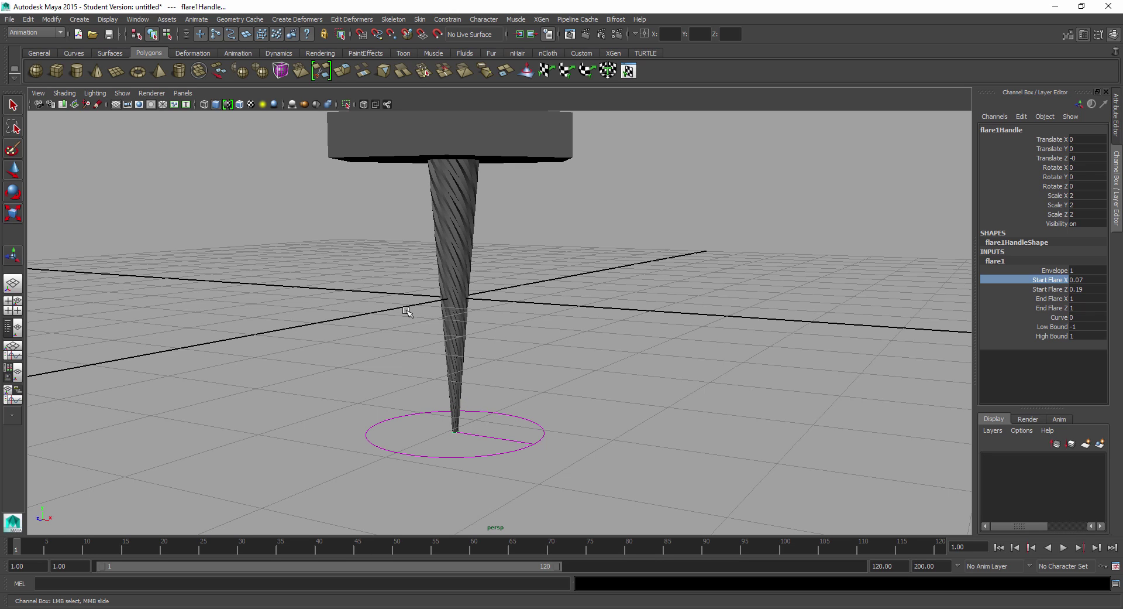
{"action": "left_click_drag", "start_coordinate": [529, 373], "coordinate": [534, 313], "text": "alt"}
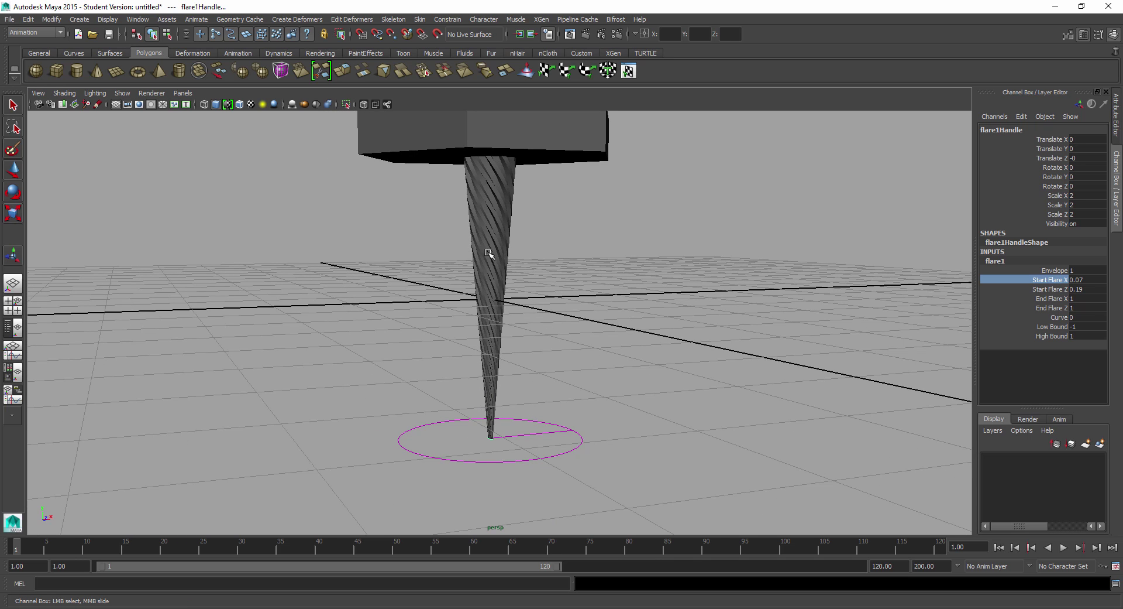
{"action": "left_click_drag", "start_coordinate": [581, 322], "coordinate": [790, 325], "text": "alt"}
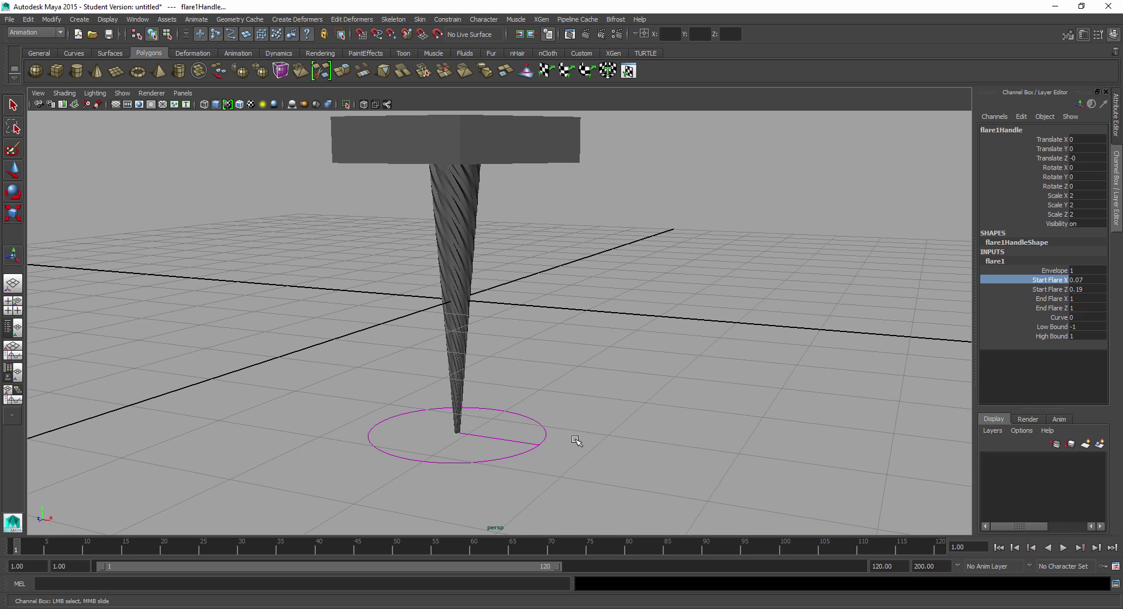
{"action": "left_click", "coordinate": [530, 416]}
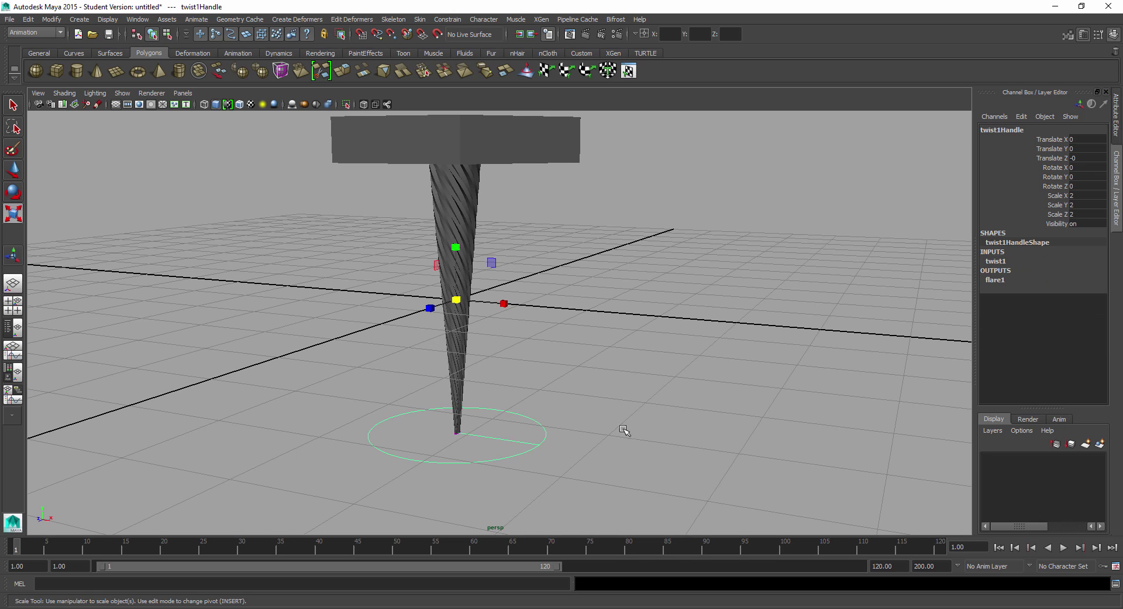
Raise twist1's End Angle to about 823 to wind the threads tighter
{"action": "left_click", "coordinate": [1012, 262]}
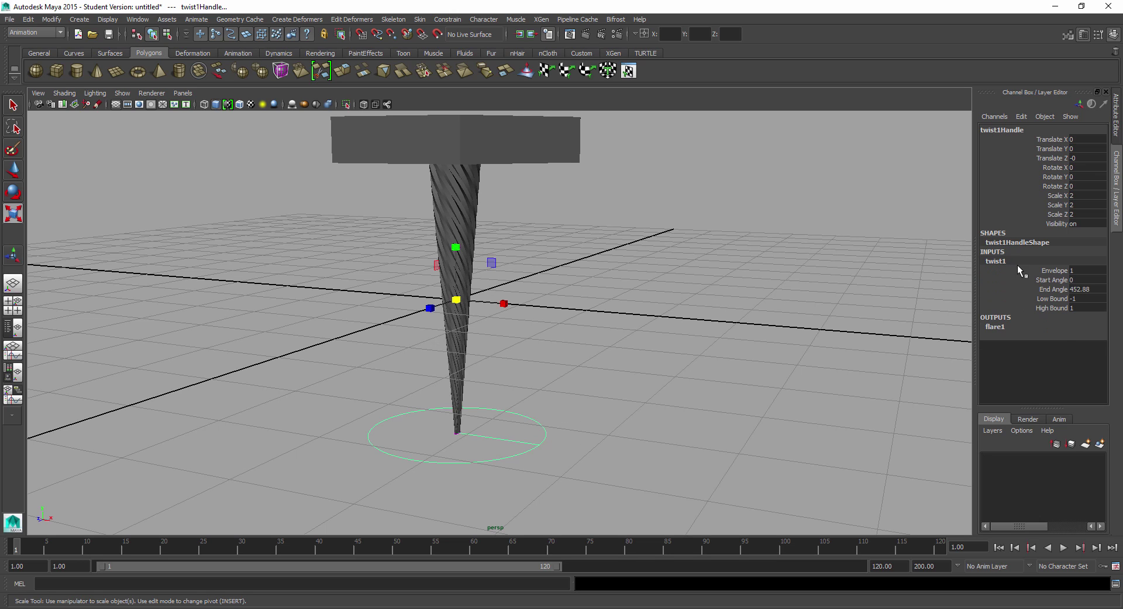
{"action": "left_click", "coordinate": [1050, 290]}
{"action": "middle_click_drag", "start_coordinate": [858, 288], "coordinate": [1041, 289]}
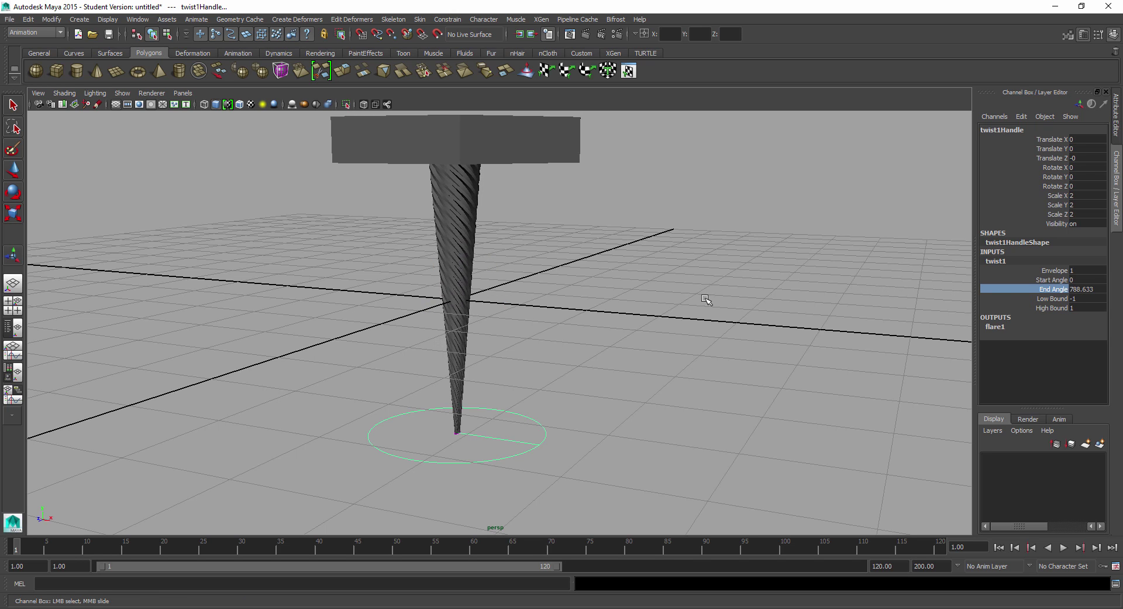
{"action": "mouse_move", "coordinate": [693, 299]}
{"action": "middle_mouse_down"}
{"action": "mouse_move", "coordinate": [757, 297]}
{"action": "mouse_move", "coordinate": [708, 295]}
{"action": "middle_mouse_up"}
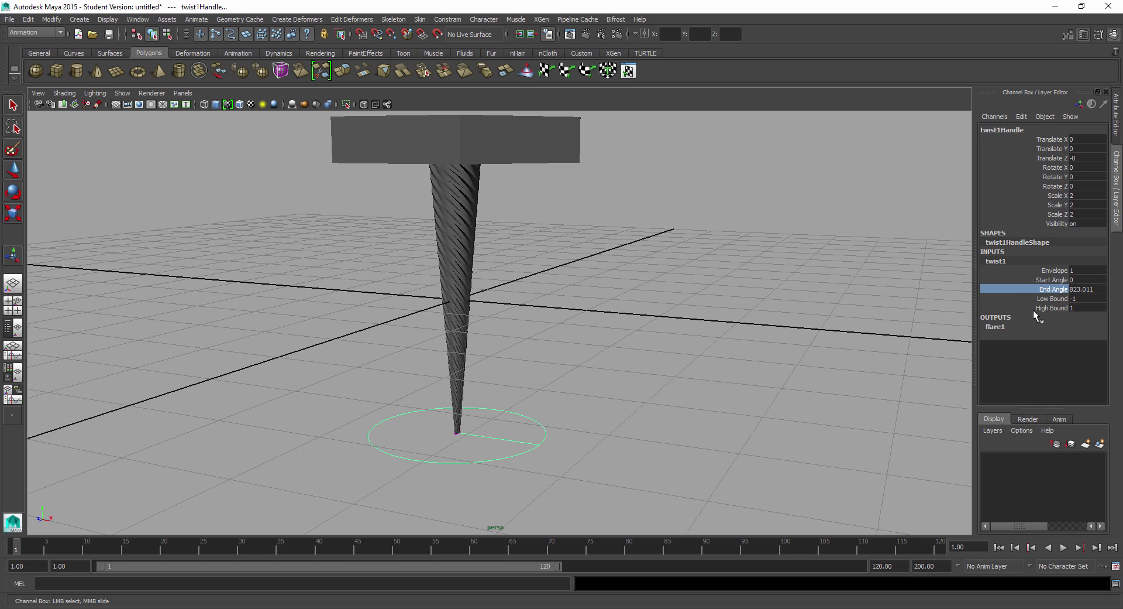
{"action": "left_click", "coordinate": [581, 349]}
Switch to the Persp/Outliner layout and lower flare1's High Bound
{"action": "left_click", "coordinate": [13, 350]}
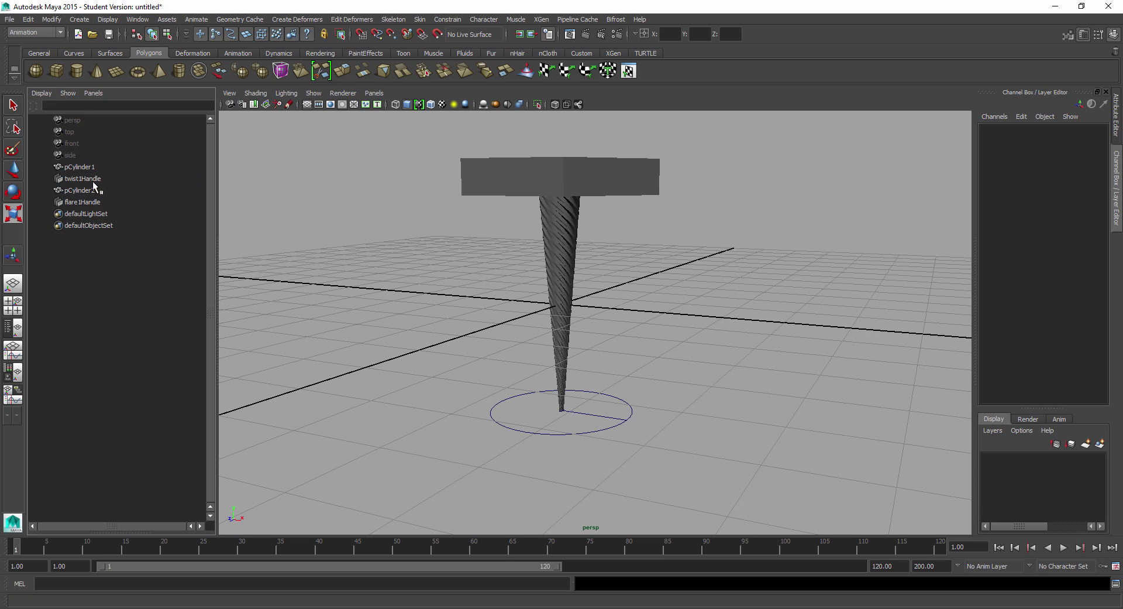
{"action": "left_click", "coordinate": [94, 200]}
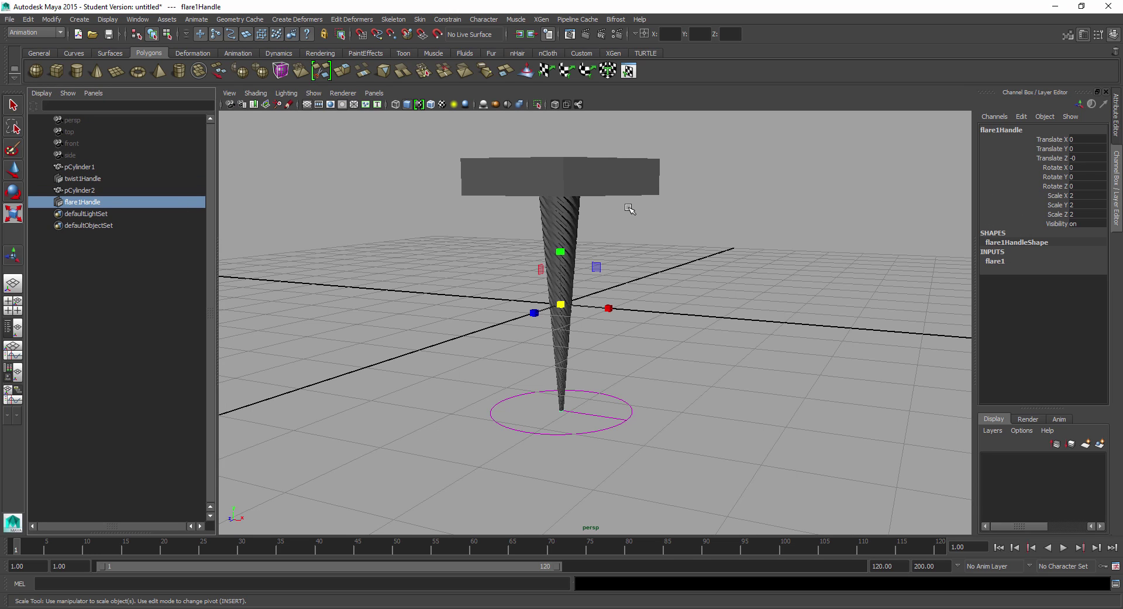
{"action": "scroll", "coordinate": [636, 309], "scroll_direction": "up", "scroll_amount": 3}
{"action": "scroll", "coordinate": [636, 309], "scroll_direction": "down", "scroll_amount": 1}
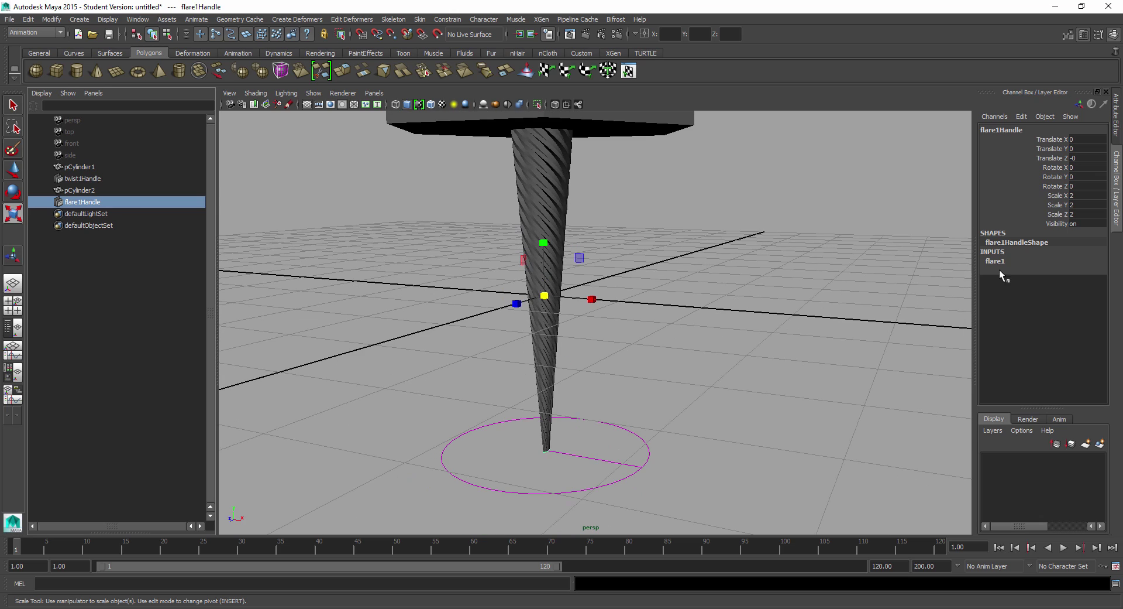
{"action": "left_click", "coordinate": [1019, 263]}
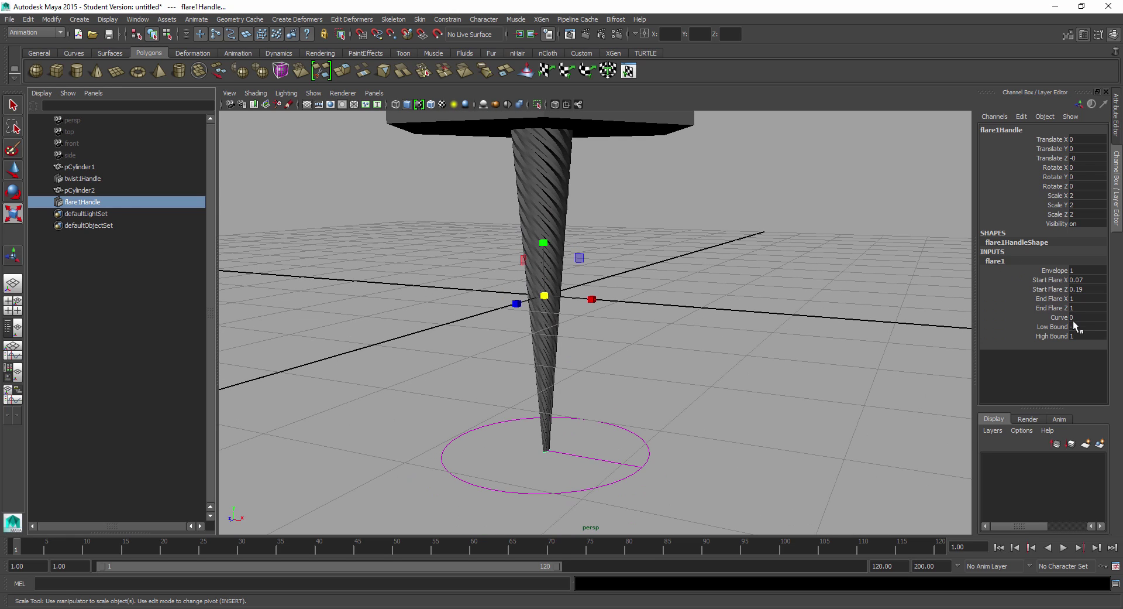
{"action": "left_click", "coordinate": [1060, 336]}
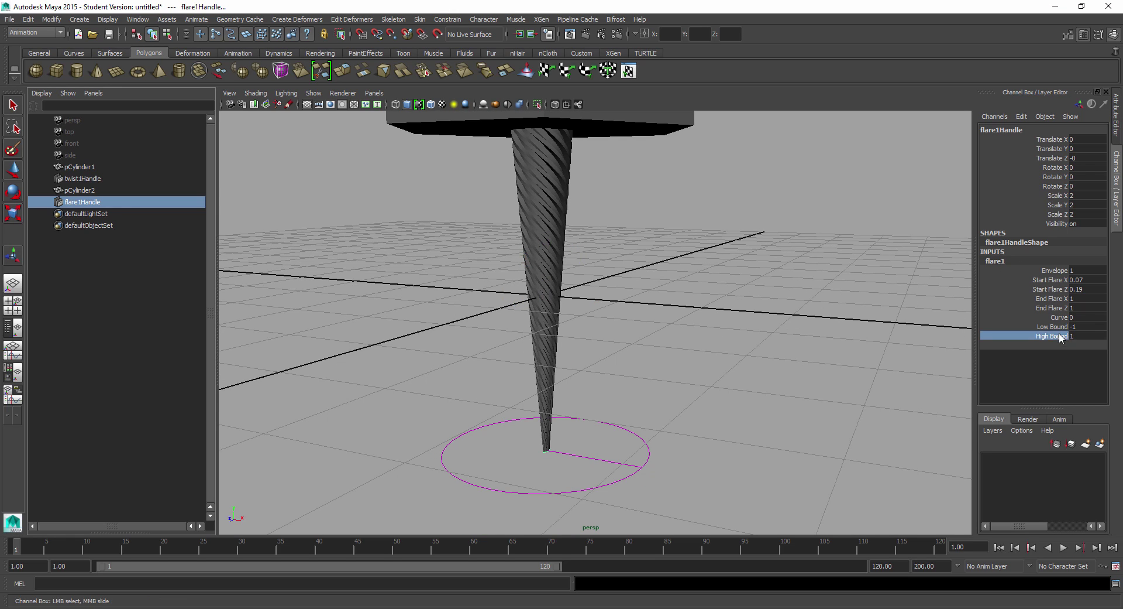
{"action": "middle_click_drag", "start_coordinate": [764, 246], "coordinate": [755, 244]}
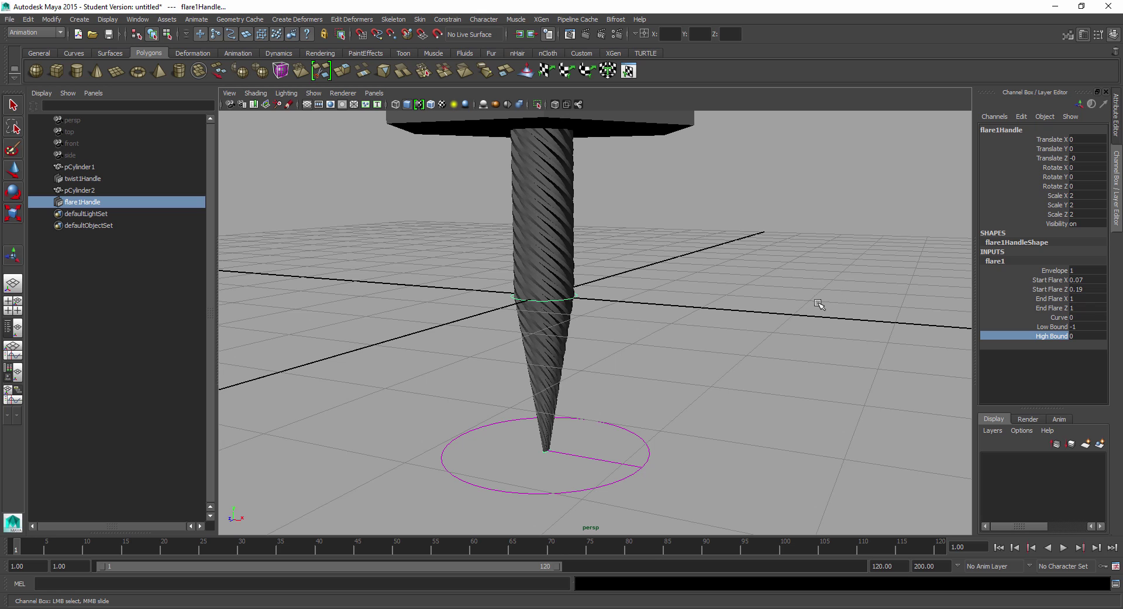
Move flare1Handle down the shank, undoing an accidental twist handle move
{"action": "left_click_drag", "start_coordinate": [739, 281], "coordinate": [741, 345], "text": "alt"}
{"action": "left_click", "coordinate": [681, 446]}
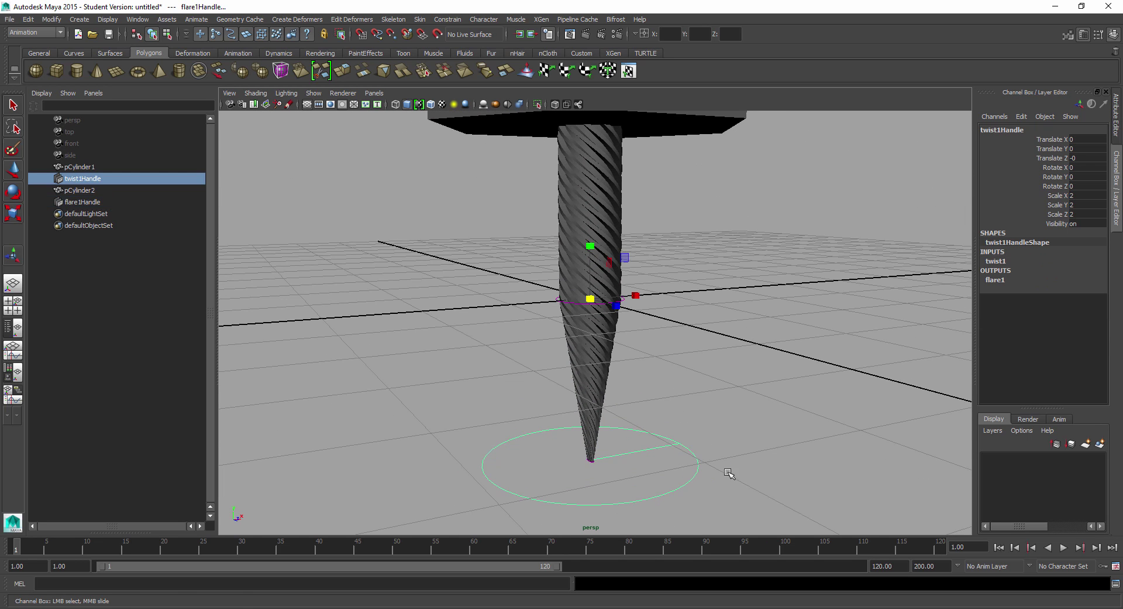
{"action": "key", "text": "w"}
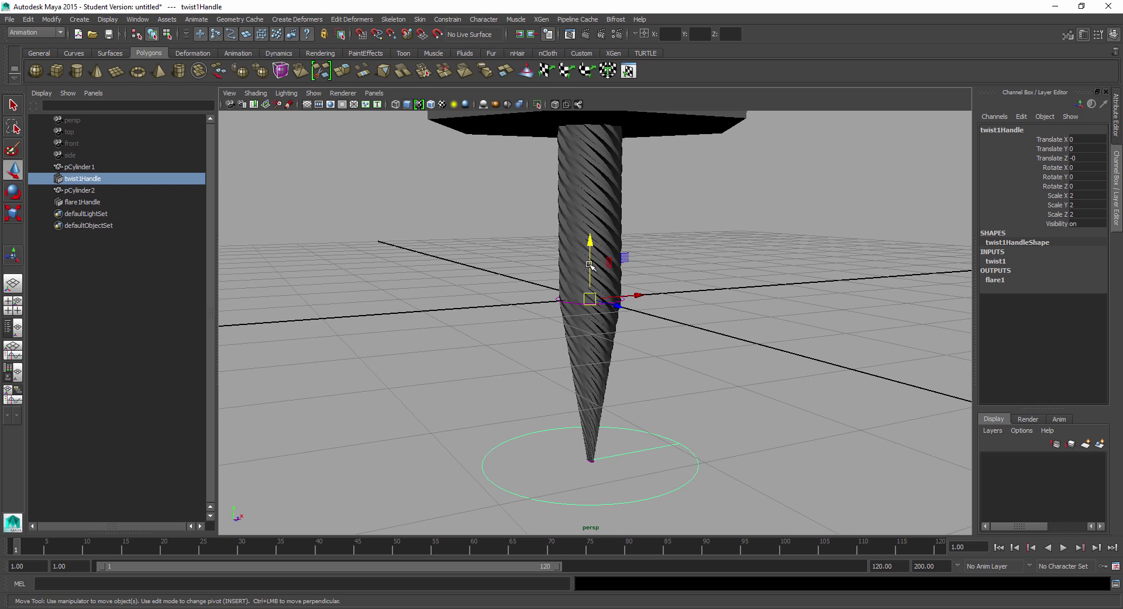
{"action": "left_click_drag", "start_coordinate": [590, 264], "coordinate": [590, 299]}
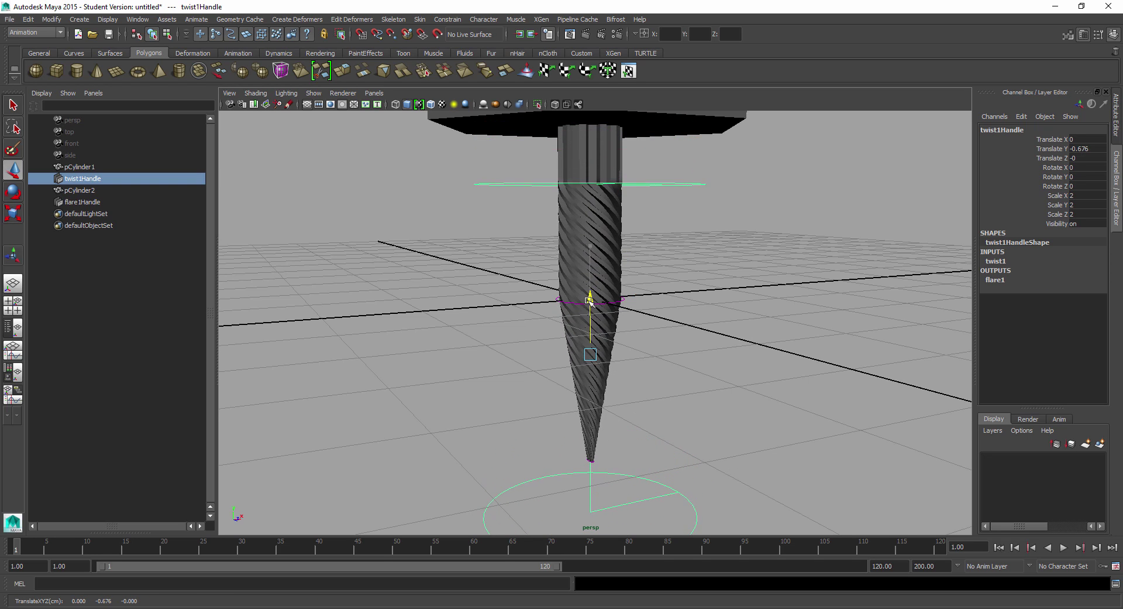
{"action": "key", "text": "ctrl+z"}
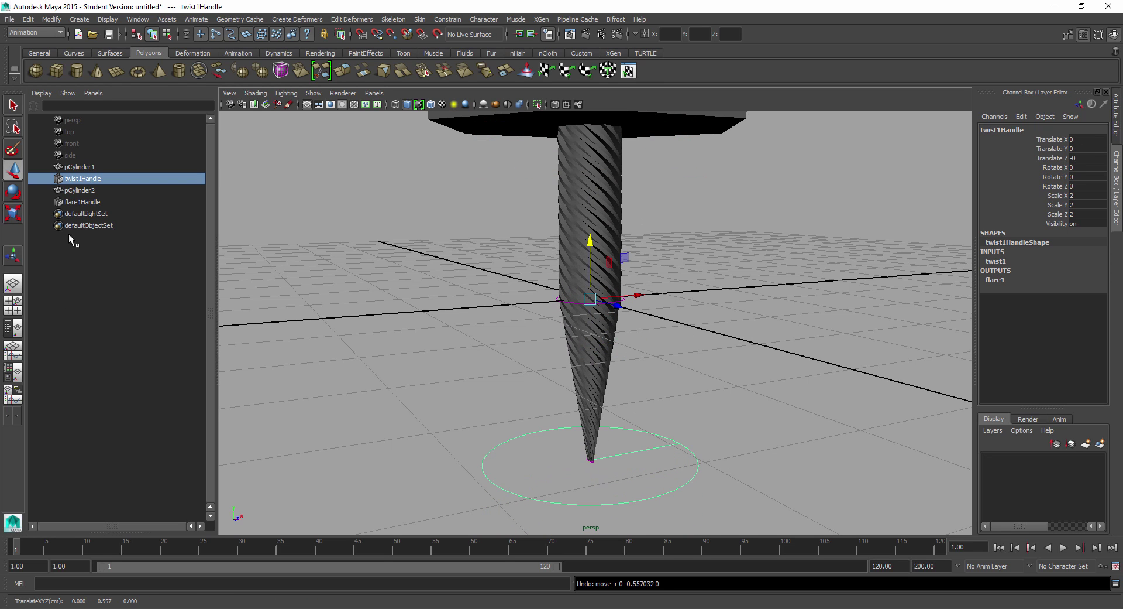
{"action": "left_click", "coordinate": [70, 202]}
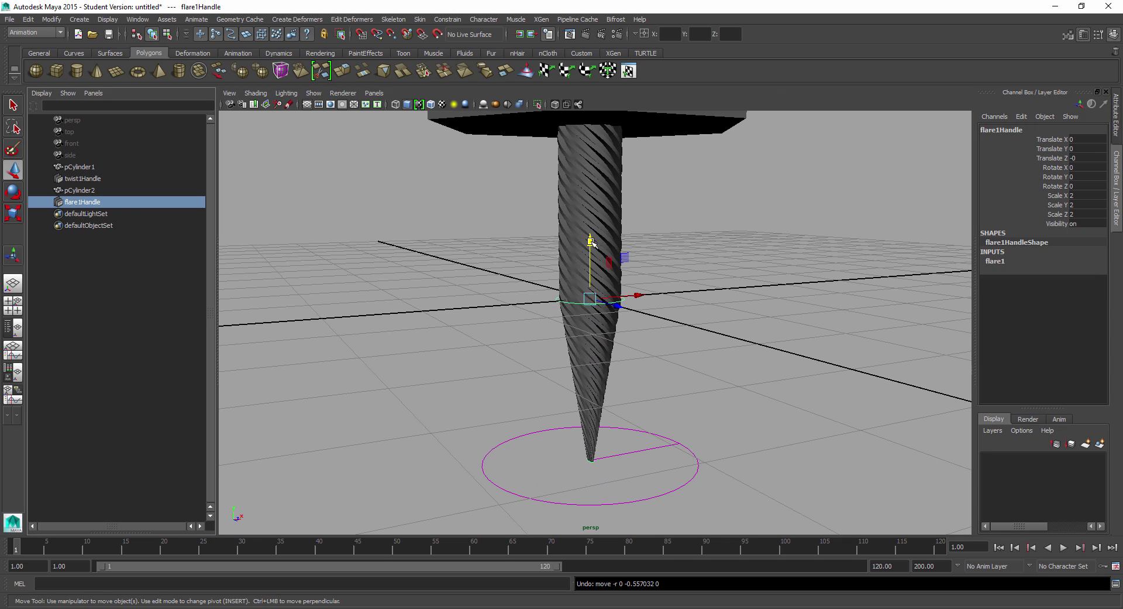
{"action": "left_click_drag", "start_coordinate": [591, 241], "coordinate": [592, 249]}
{"action": "mouse_move", "coordinate": [593, 267]}
{"action": "left_mouse_down"}
{"action": "mouse_move", "coordinate": [592, 292]}
{"action": "mouse_move", "coordinate": [593, 273]}
{"action": "left_mouse_up"}
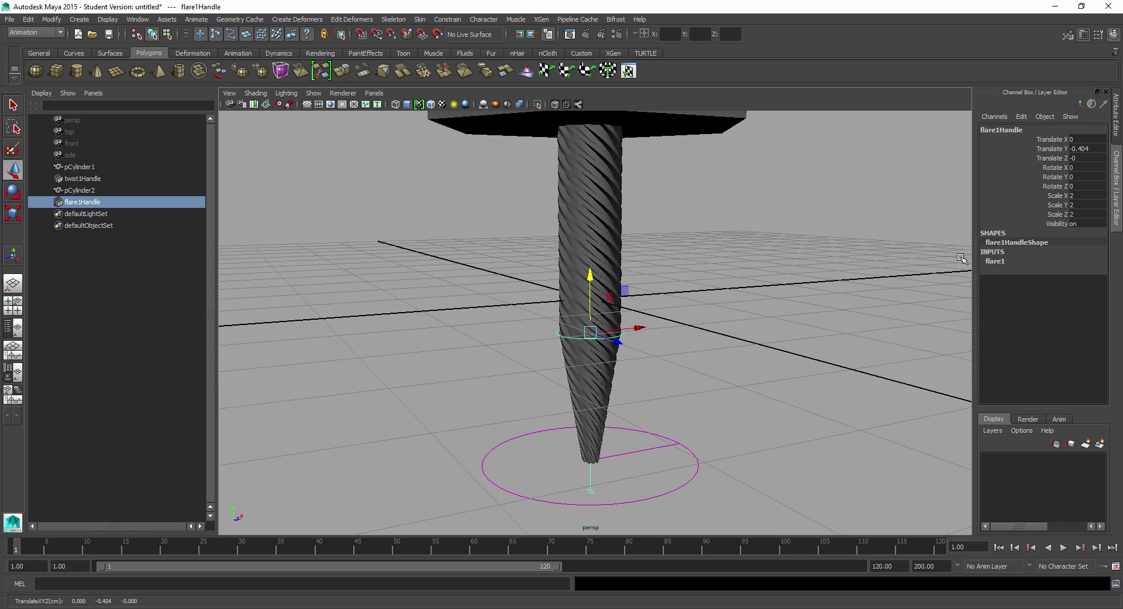
Set flare1's Low Bound to -0.81, Start Flare X and Z to 0, Curve 0.3
{"action": "left_click", "coordinate": [1013, 261]}
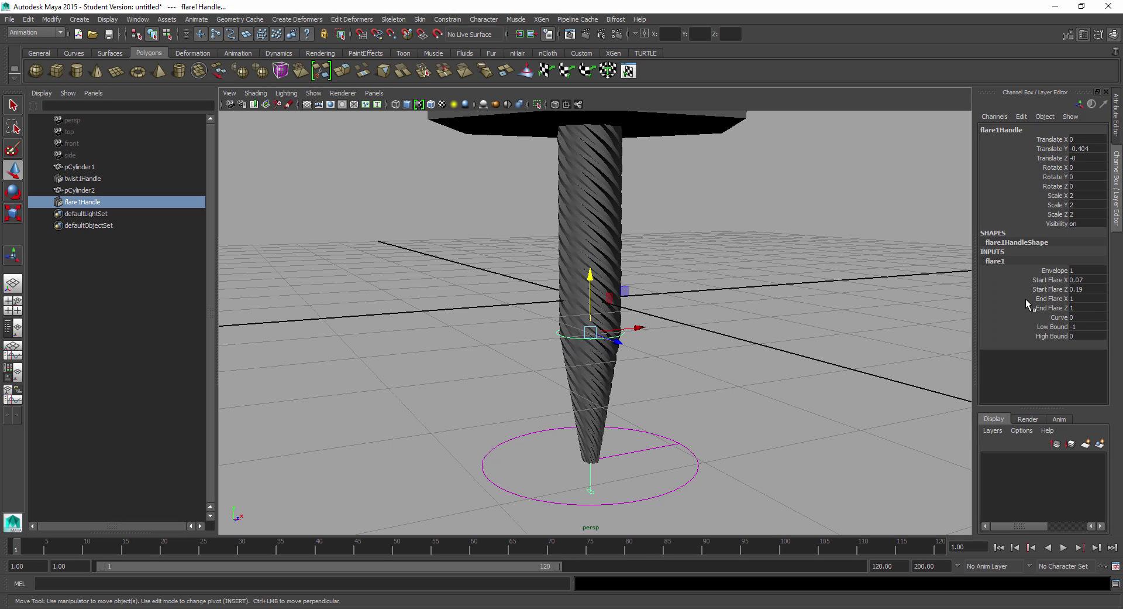
{"action": "left_click", "coordinate": [1053, 326]}
{"action": "middle_click_drag", "start_coordinate": [815, 319], "coordinate": [825, 317]}
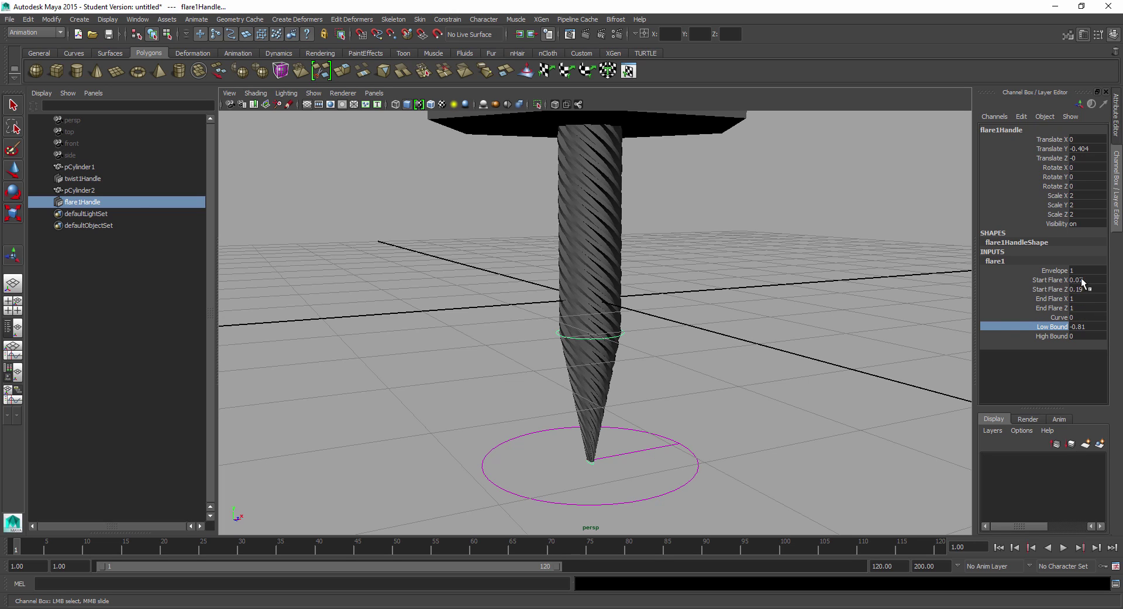
{"action": "left_click_drag", "start_coordinate": [1081, 279], "coordinate": [1084, 289]}
{"action": "type", "text": "0"}
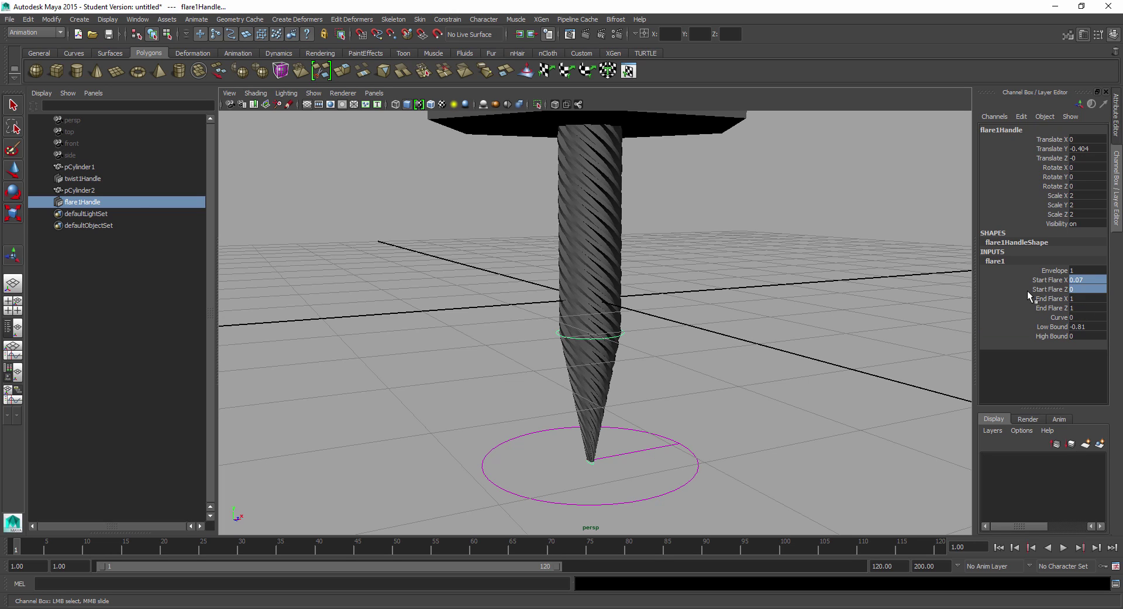
{"action": "key", "text": "Return"}
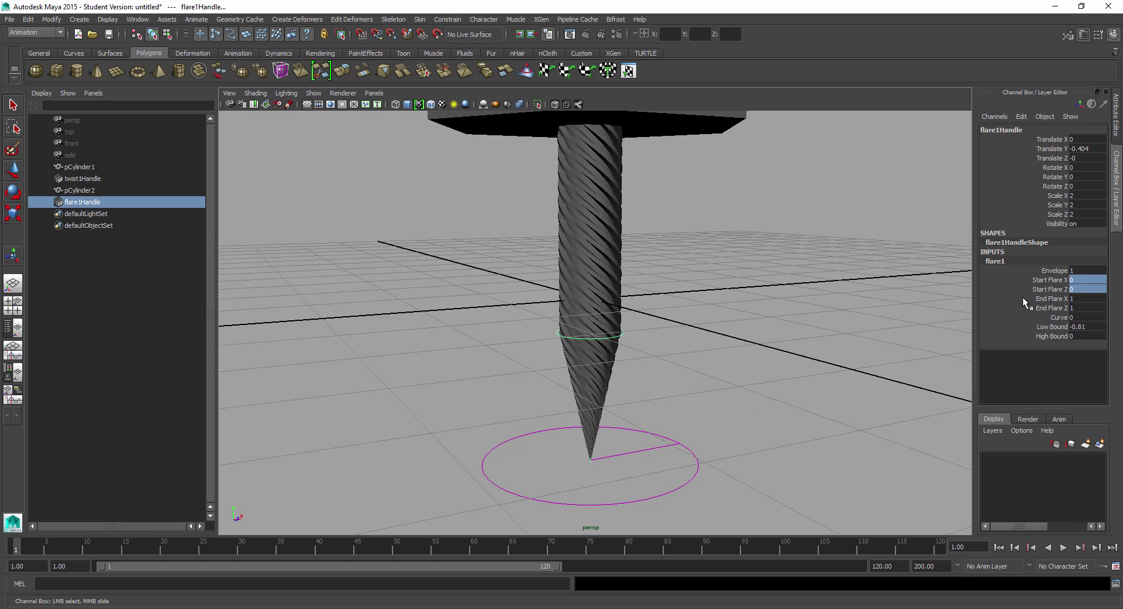
{"action": "left_click", "coordinate": [1054, 318]}
{"action": "middle_click_drag", "start_coordinate": [721, 311], "coordinate": [720, 312]}
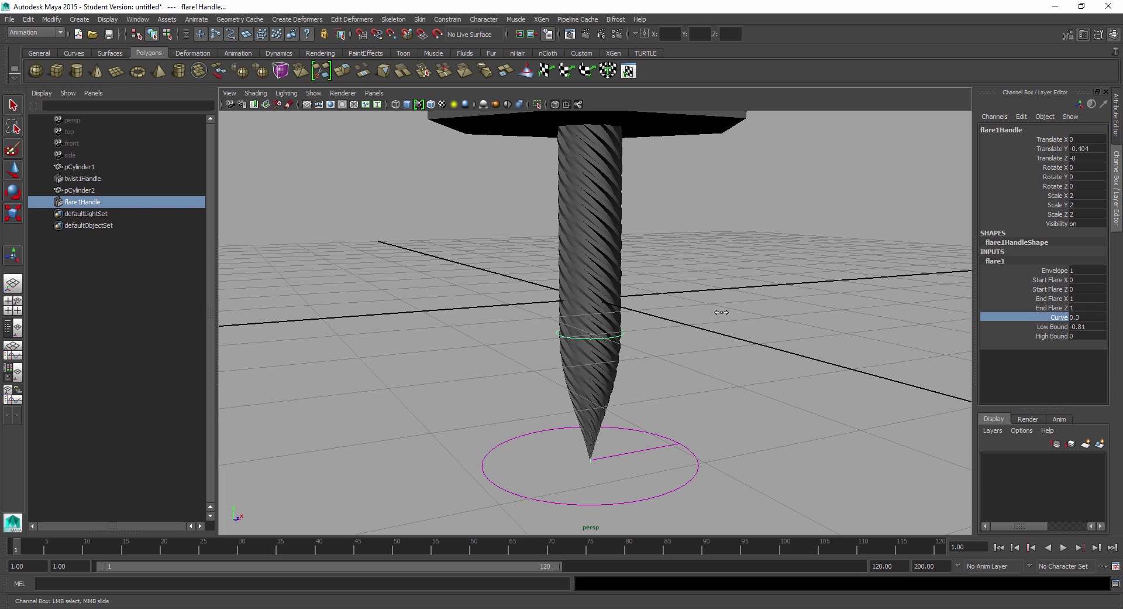
{"action": "key", "text": "w"}
{"action": "left_click", "coordinate": [731, 328]}
Scale the hexagonal head pCylinder2 down uniformly to about 0.684/0.108 into a small flat cap
{"action": "key", "text": "a"}
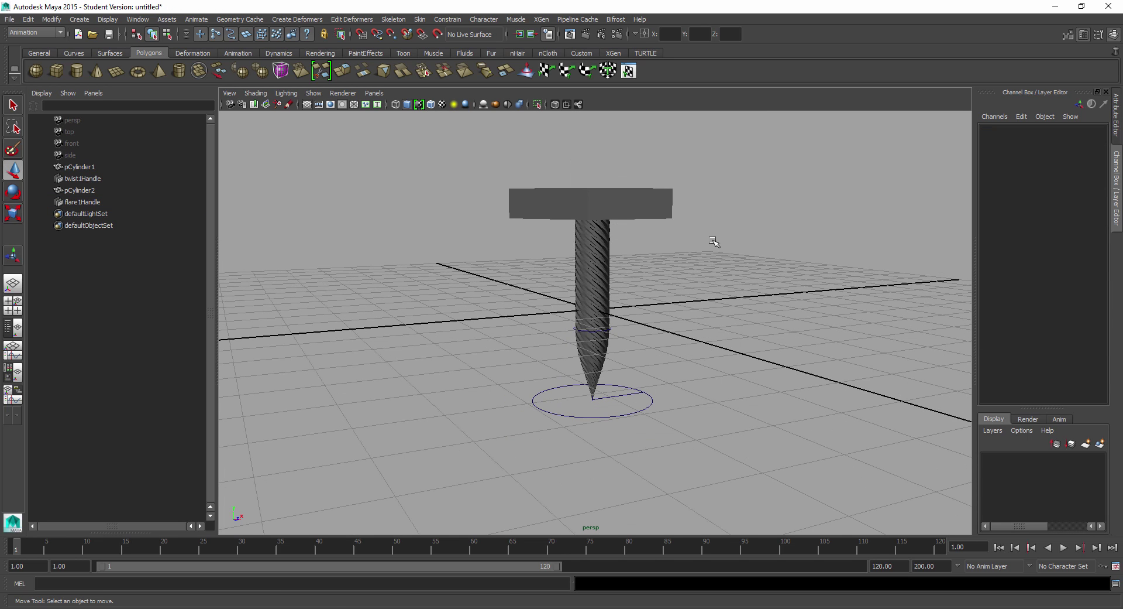
{"action": "left_click", "coordinate": [666, 211]}
{"action": "left_click_drag", "start_coordinate": [665, 210], "coordinate": [668, 277], "text": "alt"}
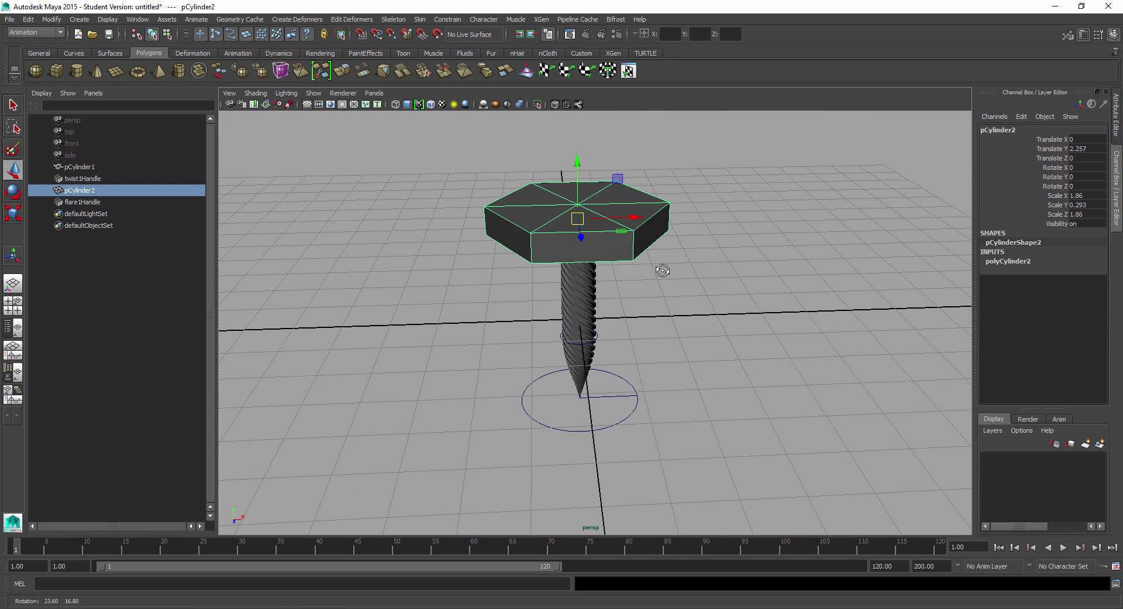
{"action": "key", "text": "r"}
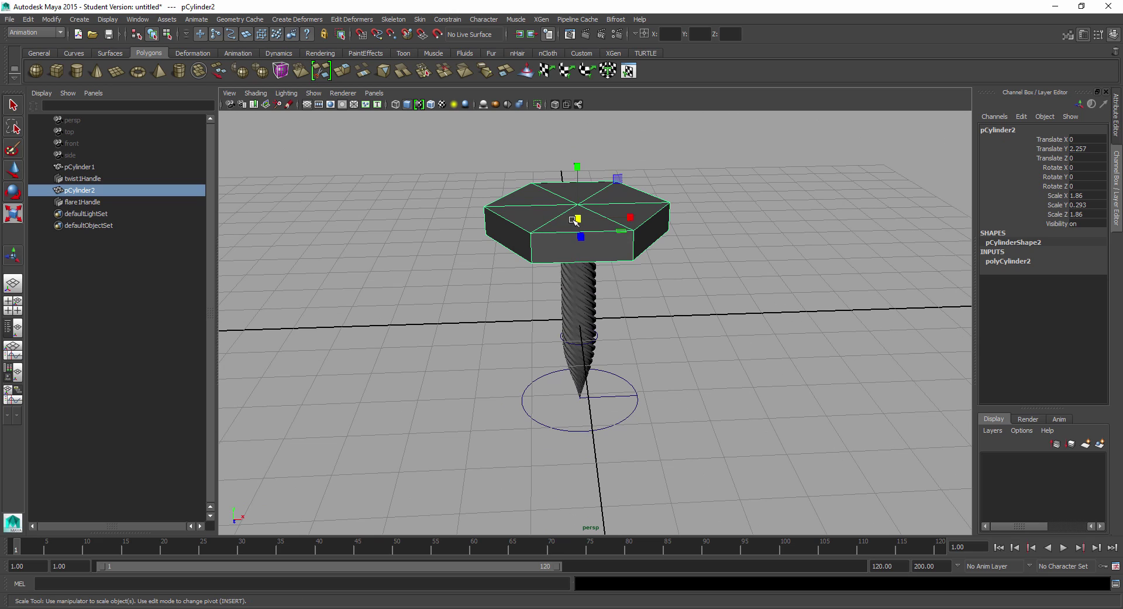
{"action": "left_click_drag", "start_coordinate": [573, 220], "coordinate": [499, 223]}
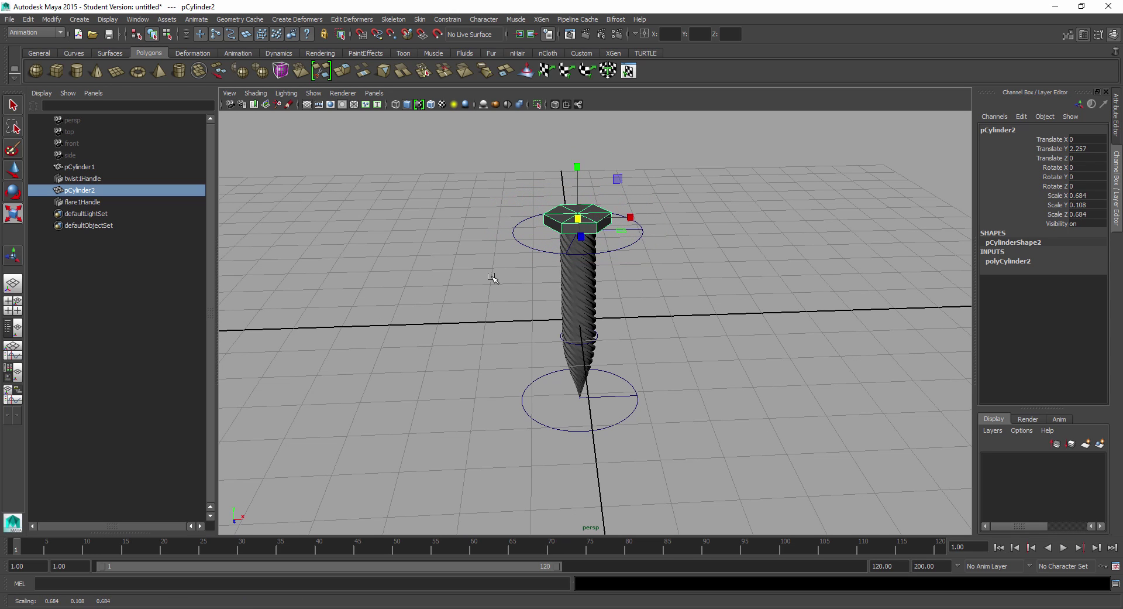
{"action": "left_click", "coordinate": [492, 278]}
{"action": "left_click_drag", "start_coordinate": [492, 277], "coordinate": [591, 279], "text": "alt"}
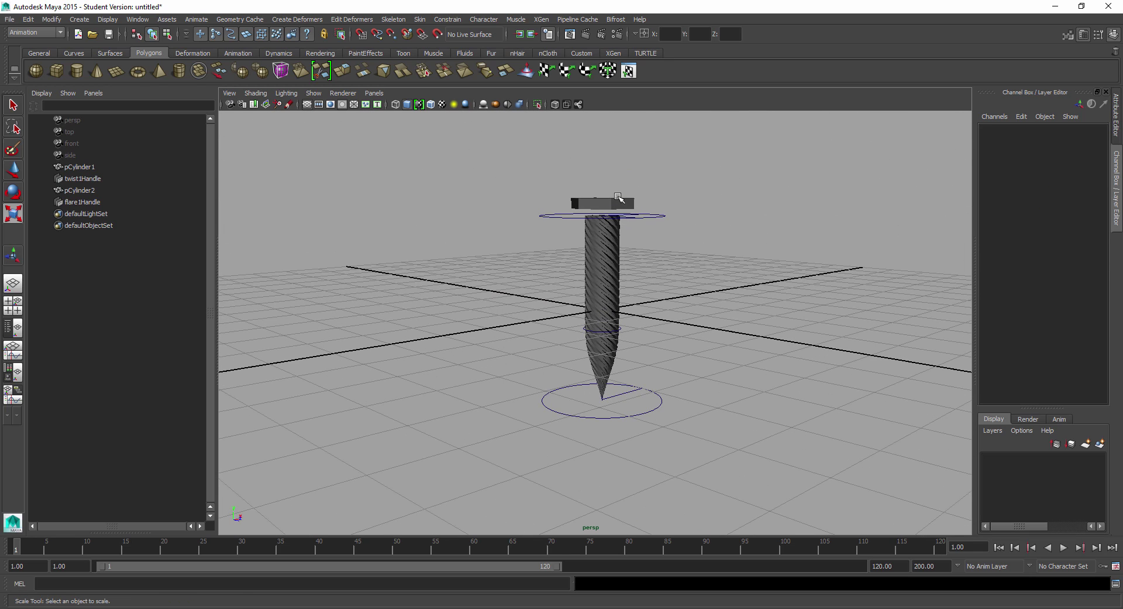
Lower the head to Translate Y 2.021 onto the shank top and check its fit
{"action": "left_click", "coordinate": [619, 197]}
{"action": "key", "text": "w"}
{"action": "left_click_drag", "start_coordinate": [602, 146], "coordinate": [602, 156]}
{"action": "scroll", "coordinate": [559, 223], "scroll_direction": "up", "scroll_amount": 5}
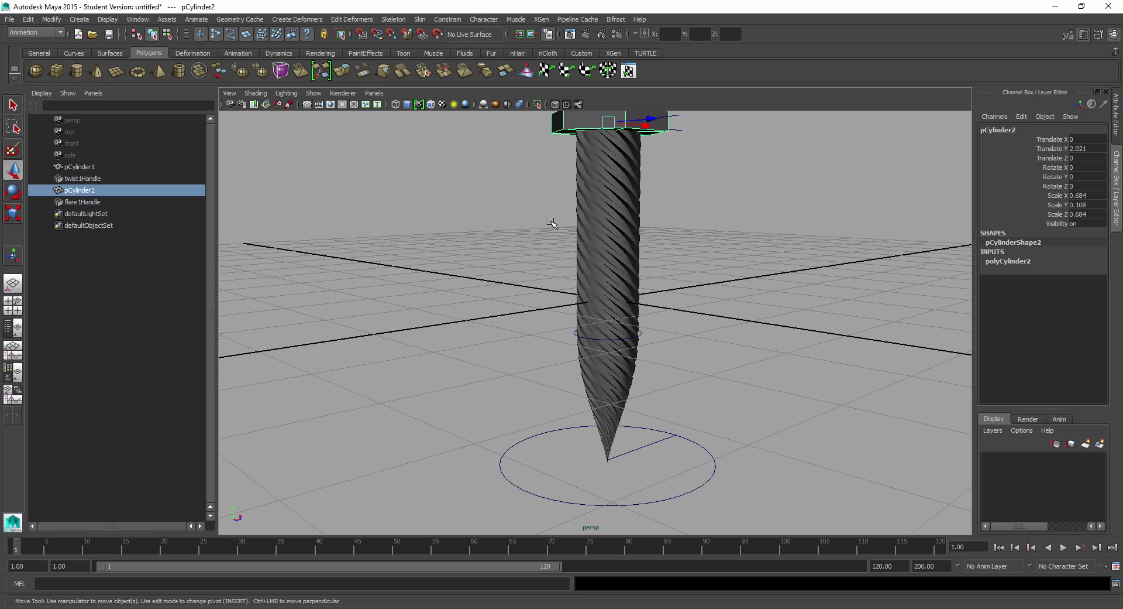
{"action": "left_click_drag", "start_coordinate": [551, 222], "coordinate": [484, 283], "text": "alt"}
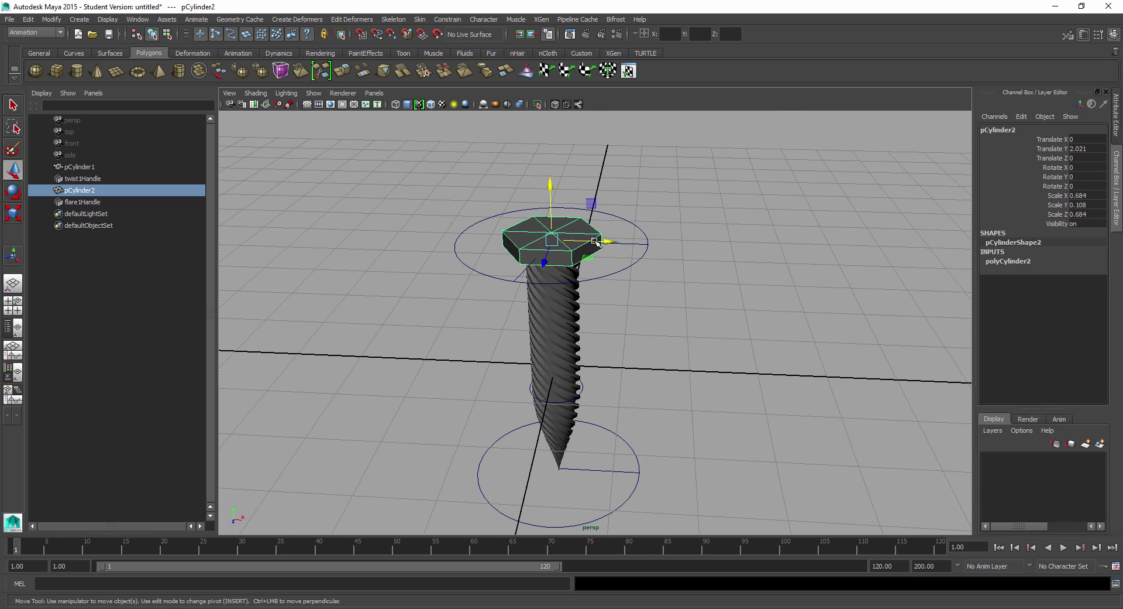
{"action": "key", "text": "r"}
{"action": "left_click_drag", "start_coordinate": [596, 242], "coordinate": [637, 297], "text": "alt"}
{"action": "left_click", "coordinate": [670, 325]}
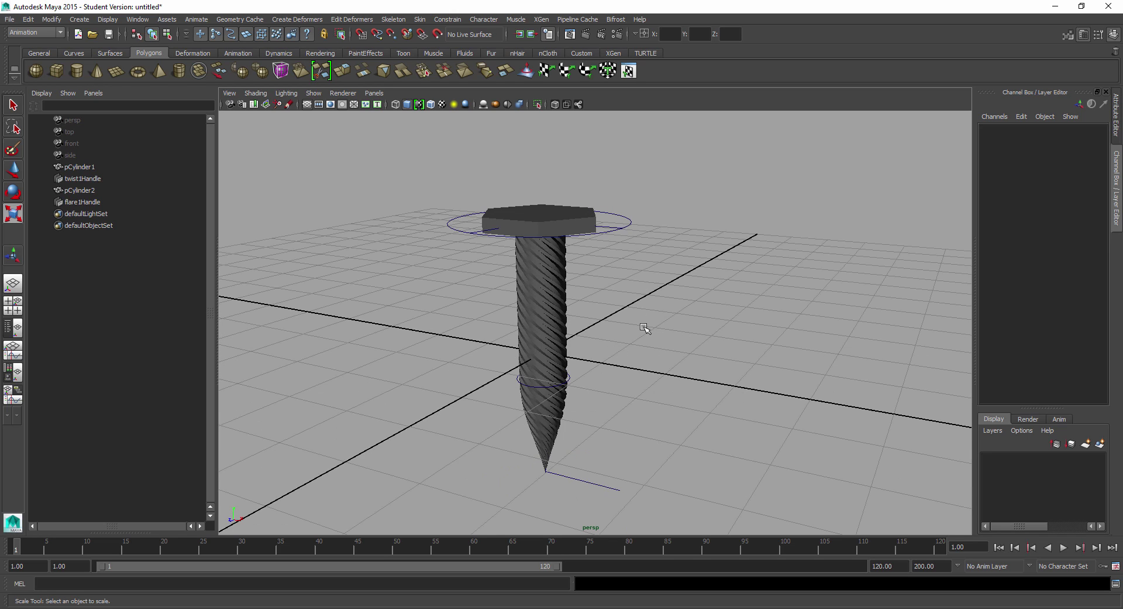